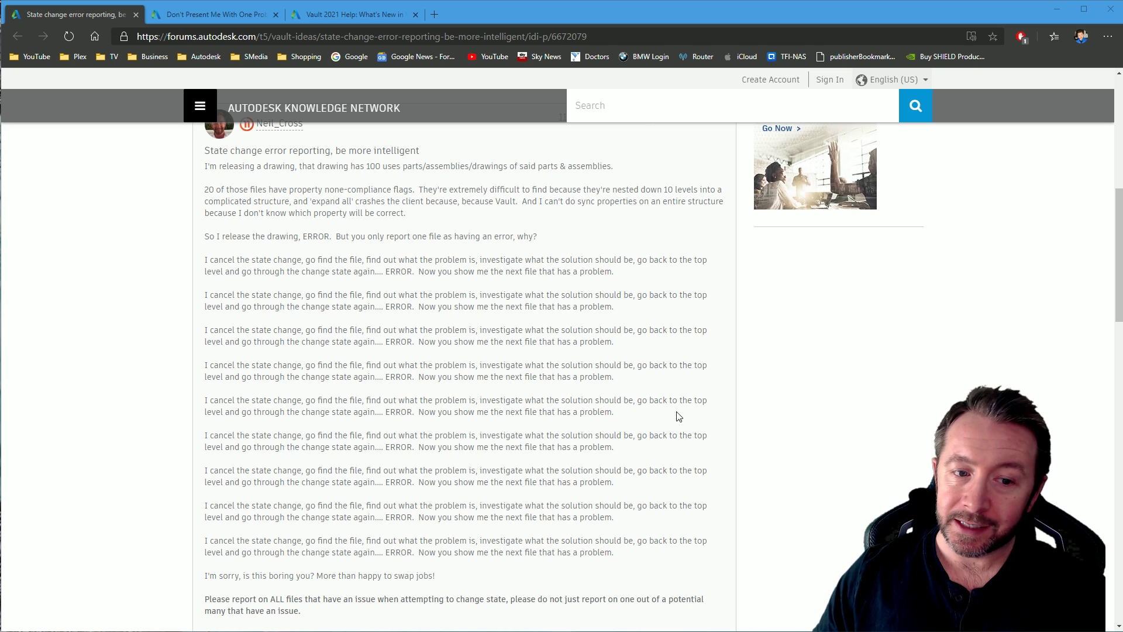
Read the forum idea "State change error reporting, be more intelligent" and highlight its status beside the post date.
{"action": "middle_click", "coordinate": [560, 454]}
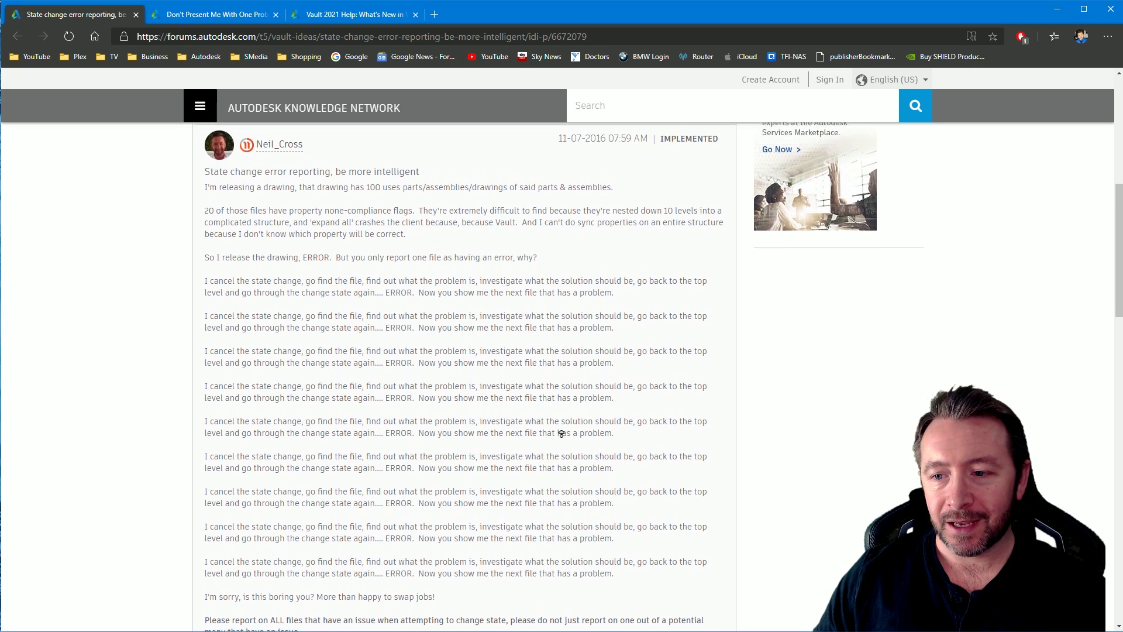
{"action": "middle_click", "coordinate": [629, 434]}
{"action": "left_click_drag", "start_coordinate": [649, 143], "coordinate": [725, 147]}
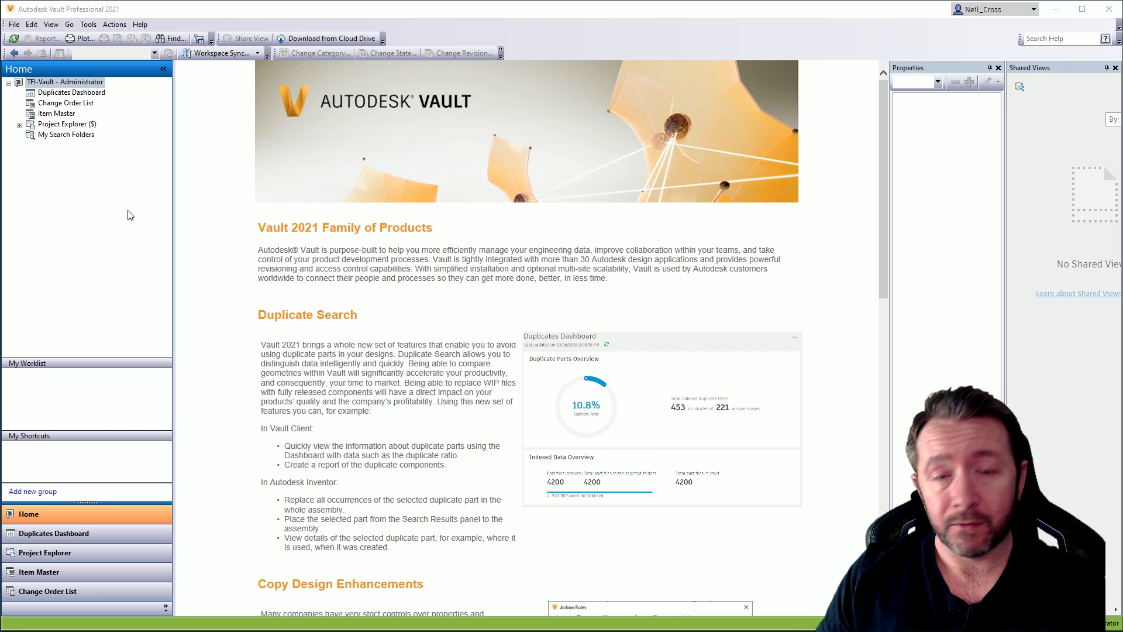
Review the Duplicates Dashboard in Vault, view the duplicates report for Group 1, and close the report.
{"action": "left_click", "coordinate": [61, 93]}
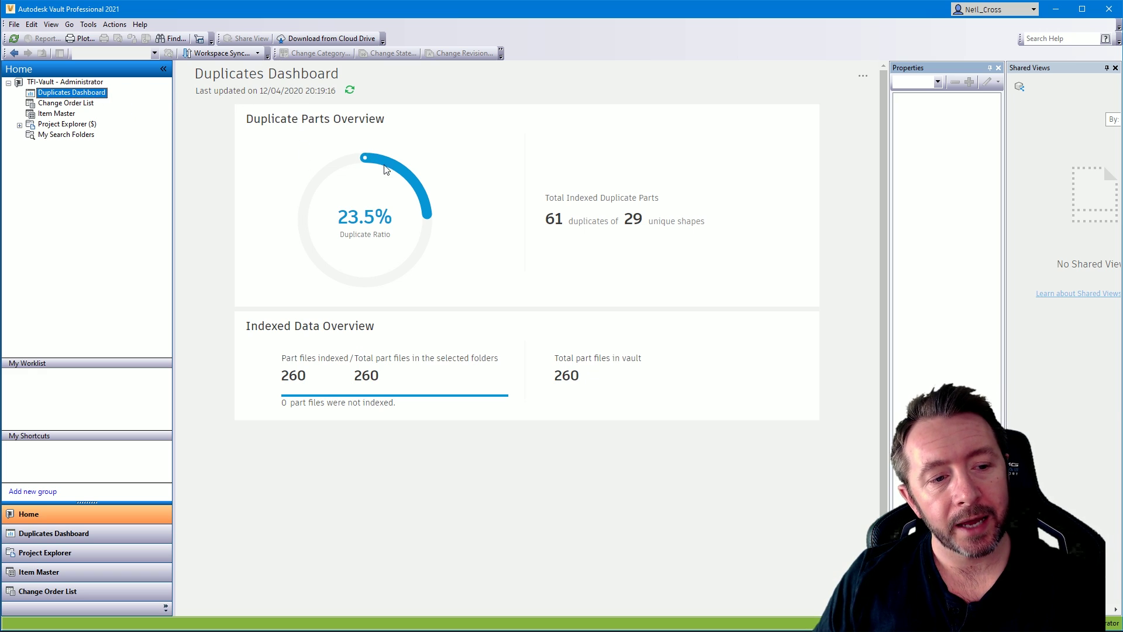
{"action": "mouse_move", "coordinate": [403, 226]}
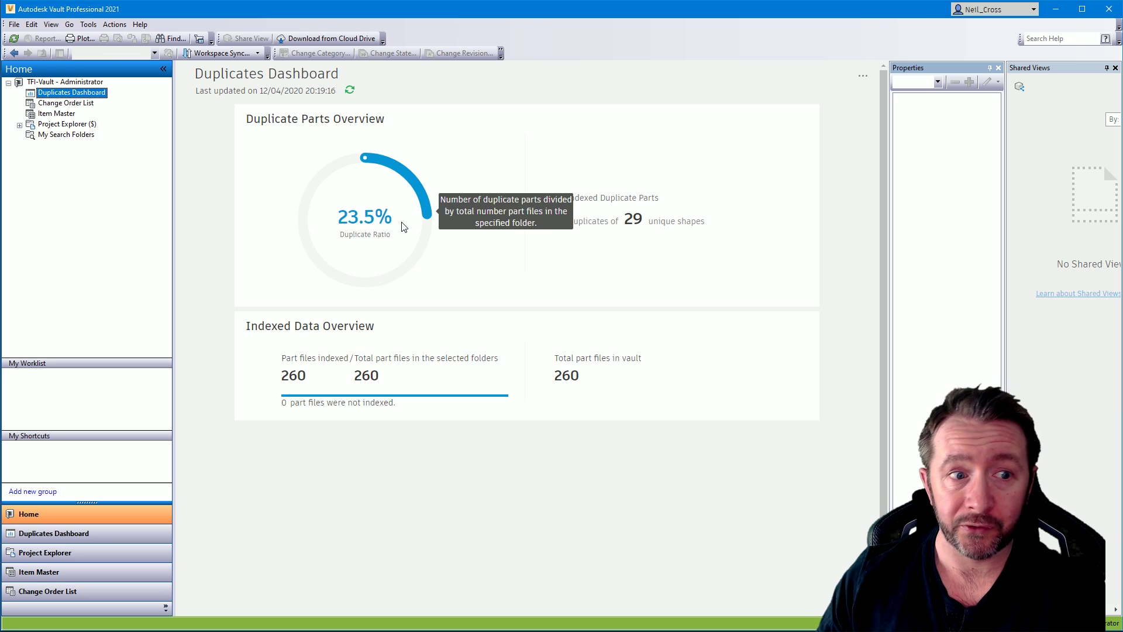
{"action": "left_click", "coordinate": [858, 77]}
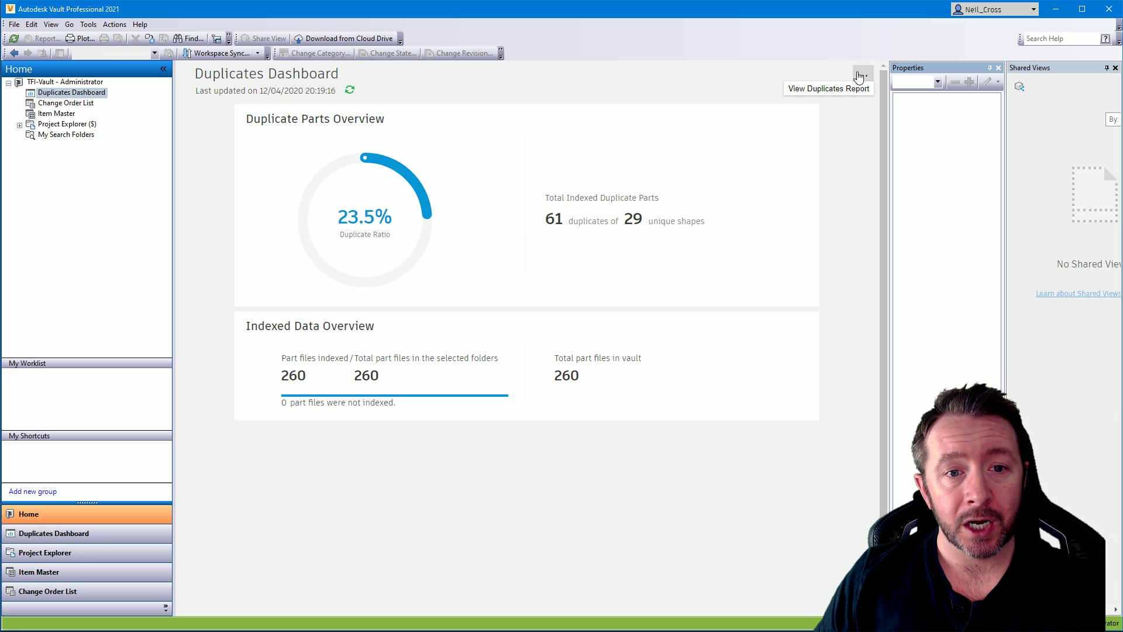
{"action": "left_click", "coordinate": [846, 89]}
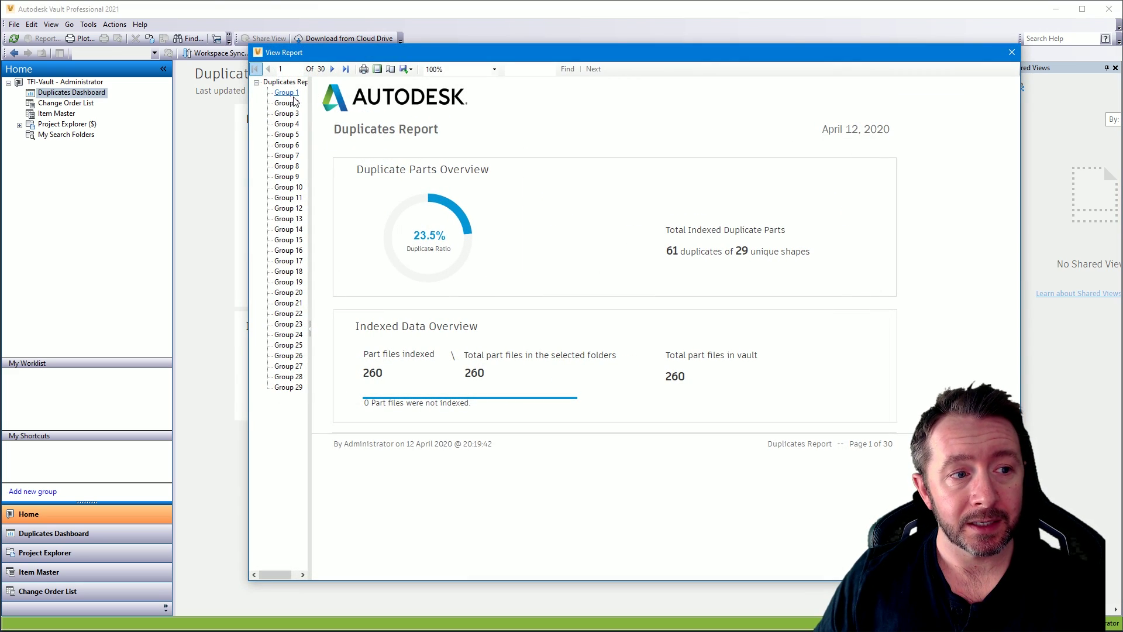
{"action": "left_click", "coordinate": [288, 93]}
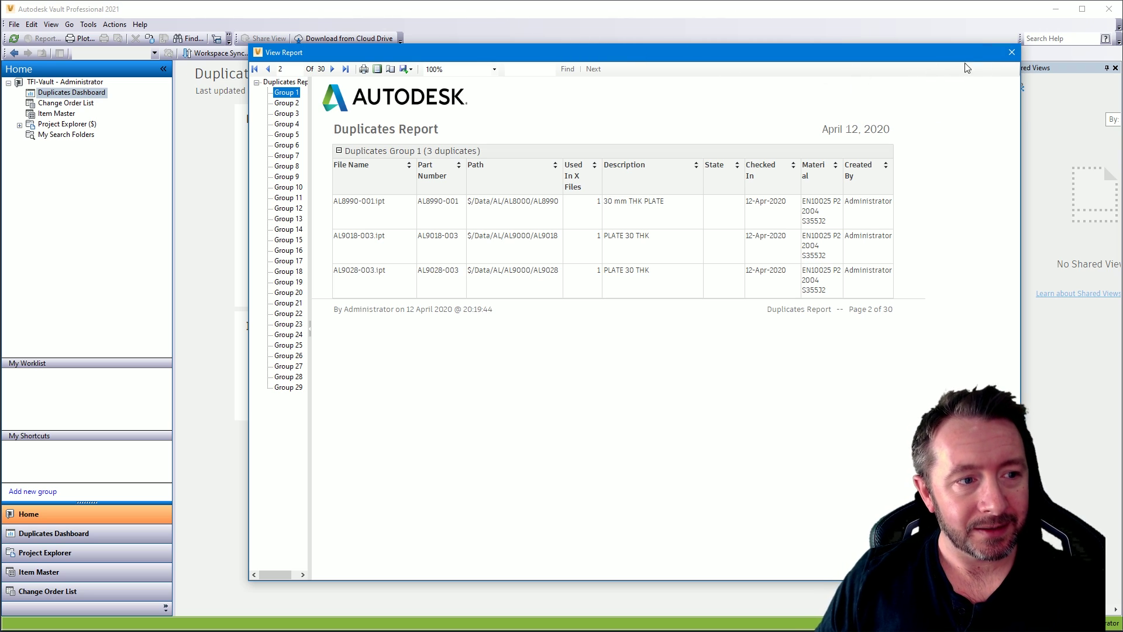
{"action": "left_click", "coordinate": [1012, 51]}
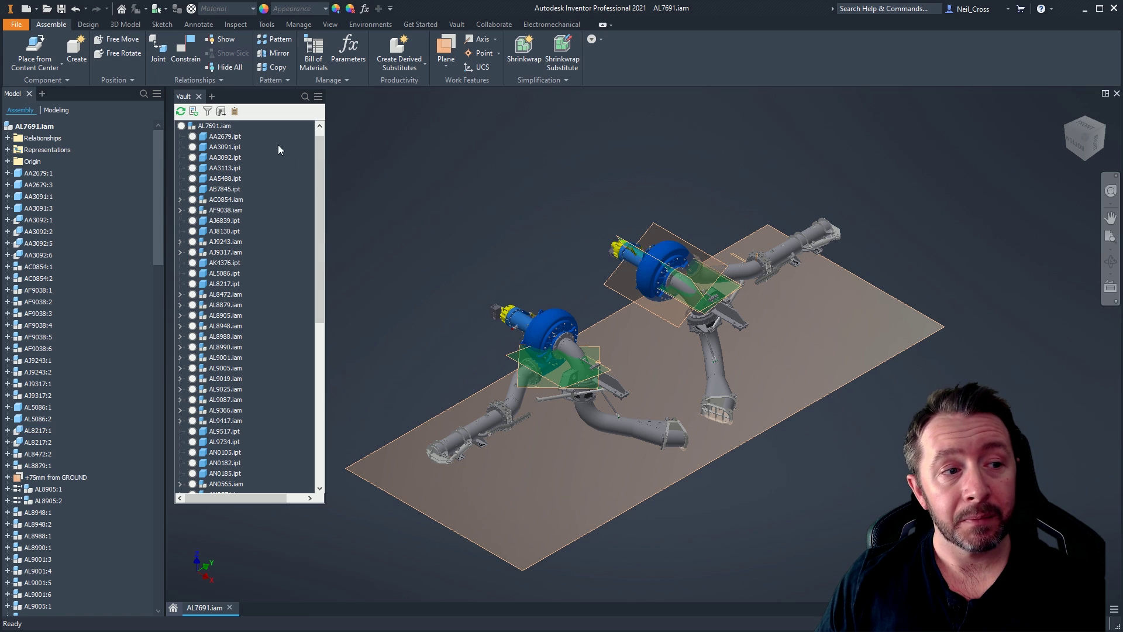
Search the vault for duplicates of the parts in the top-level assembly AL7691.iam with Find Duplicates in Inventor.
{"action": "right_click", "coordinate": [209, 128]}
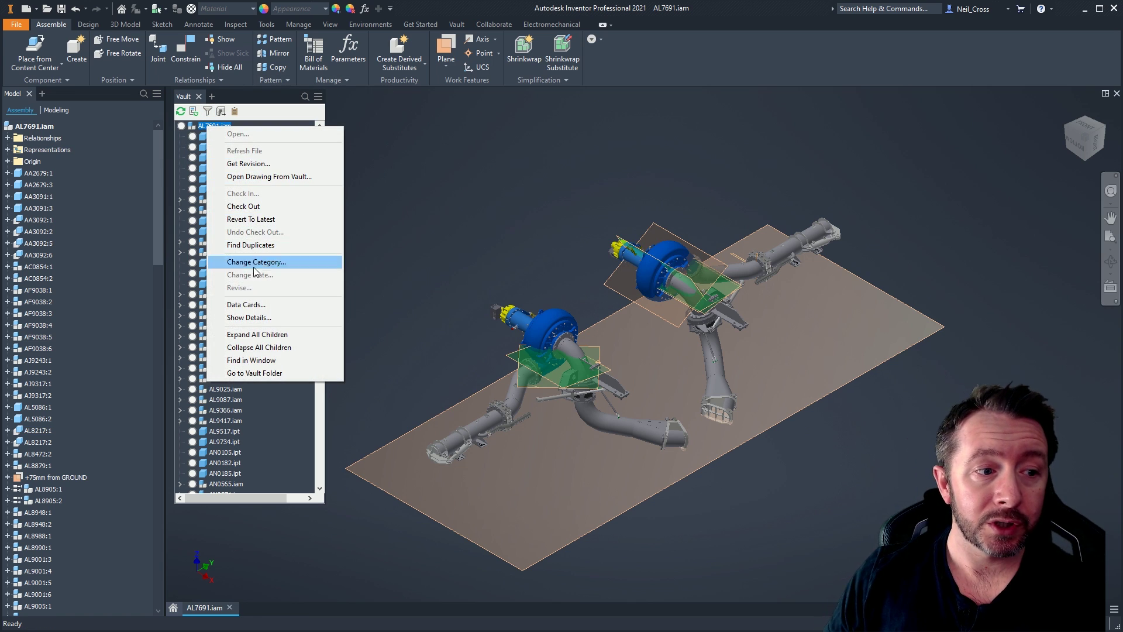
{"action": "left_click", "coordinate": [260, 245]}
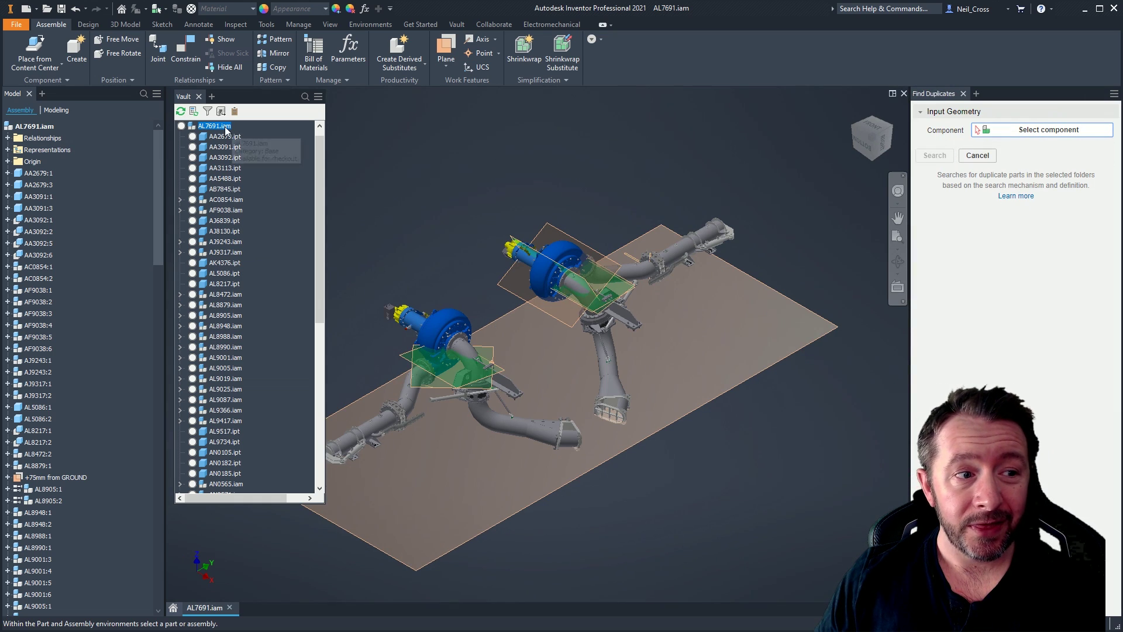
{"action": "left_click", "coordinate": [980, 130]}
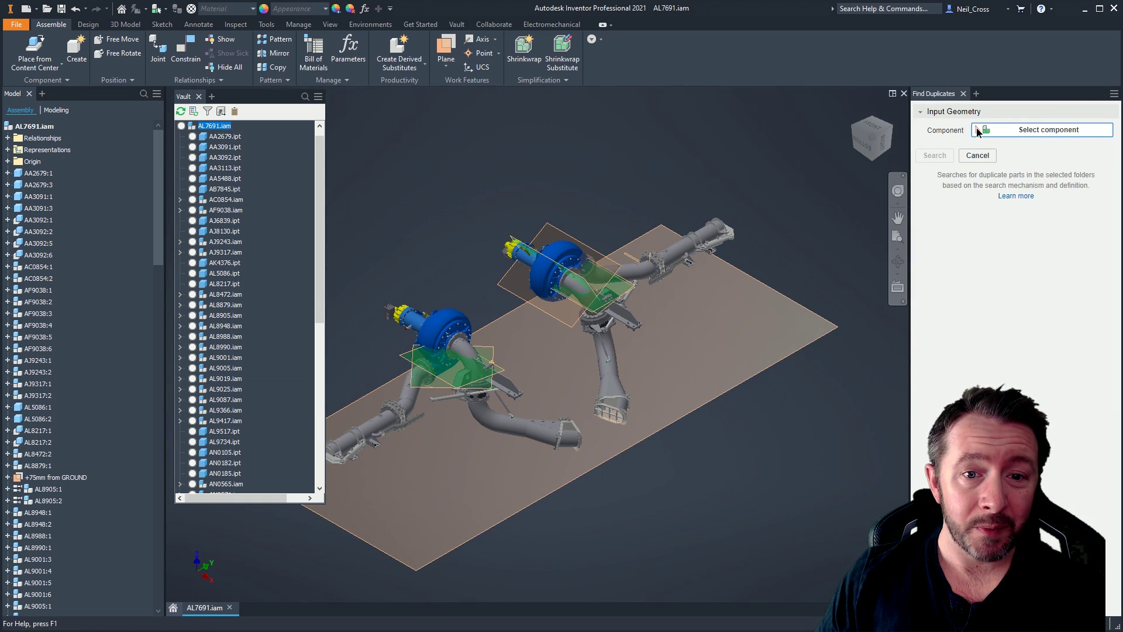
{"action": "left_click", "coordinate": [29, 126]}
{"action": "left_click", "coordinate": [935, 155]}
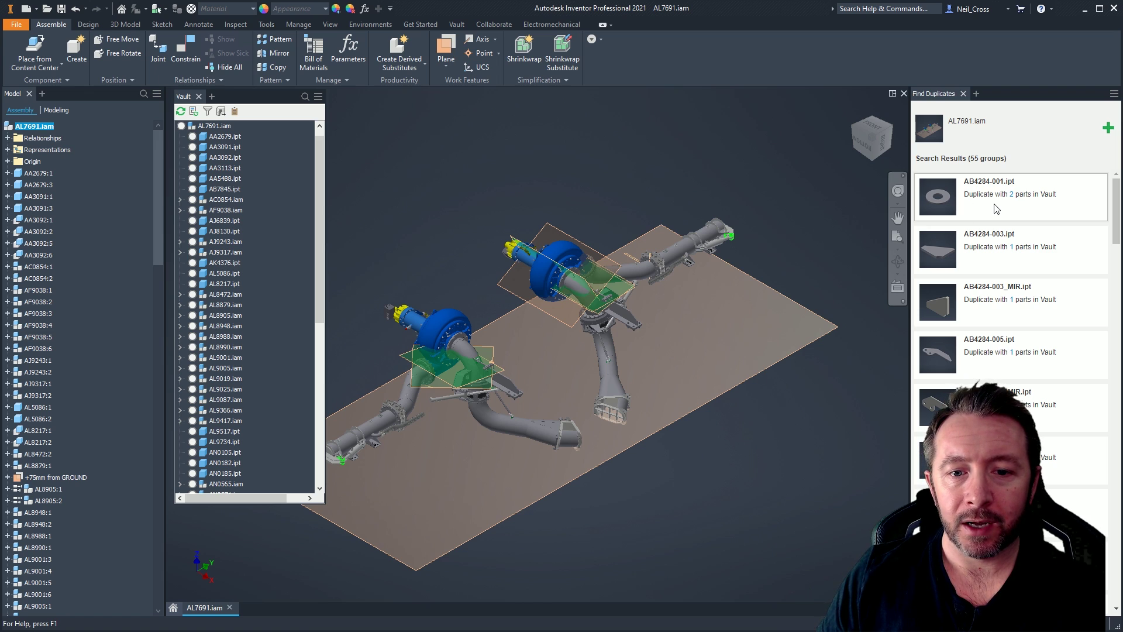
View the duplicates of AB4284-001.ipt, show the available actions for AL9018-009.ipt, and close Find Duplicates.
{"action": "left_click", "coordinate": [1011, 195]}
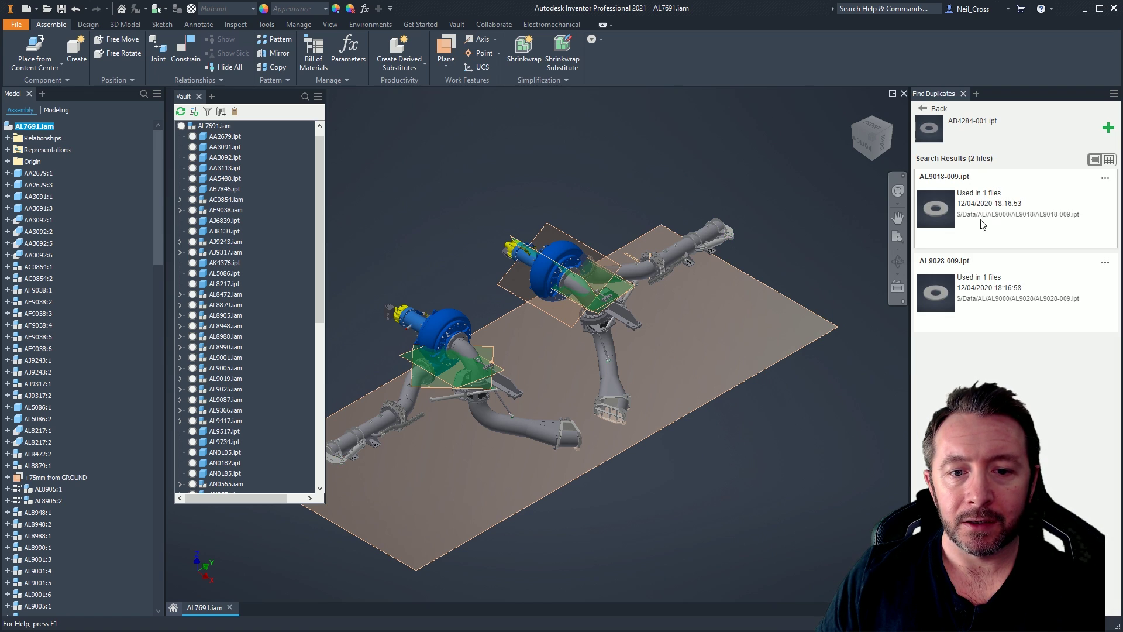
{"action": "left_click", "coordinate": [1103, 178]}
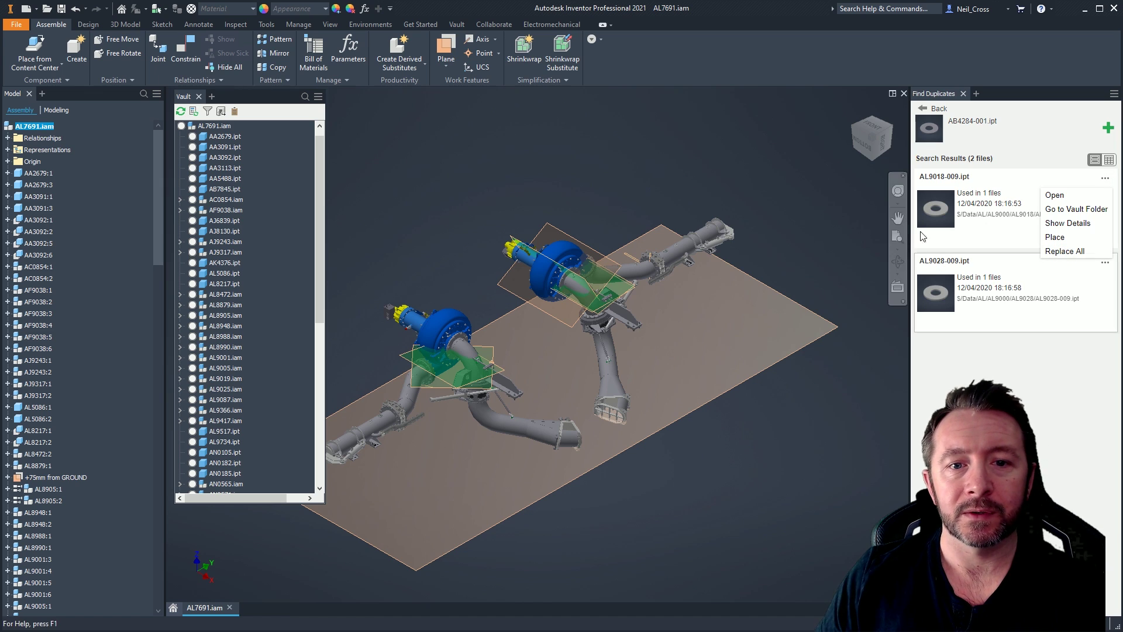
{"action": "left_click", "coordinate": [963, 94]}
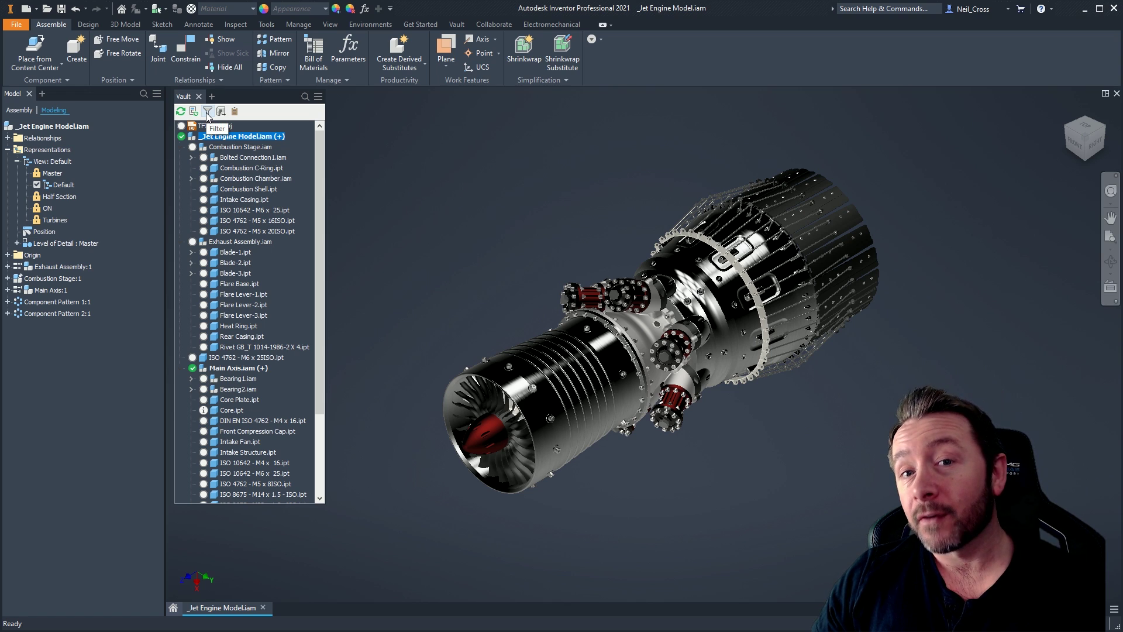
Filter the jet engine assembly's Vault browser by local file status to list out-of-date files.
{"action": "left_click", "coordinate": [207, 112]}
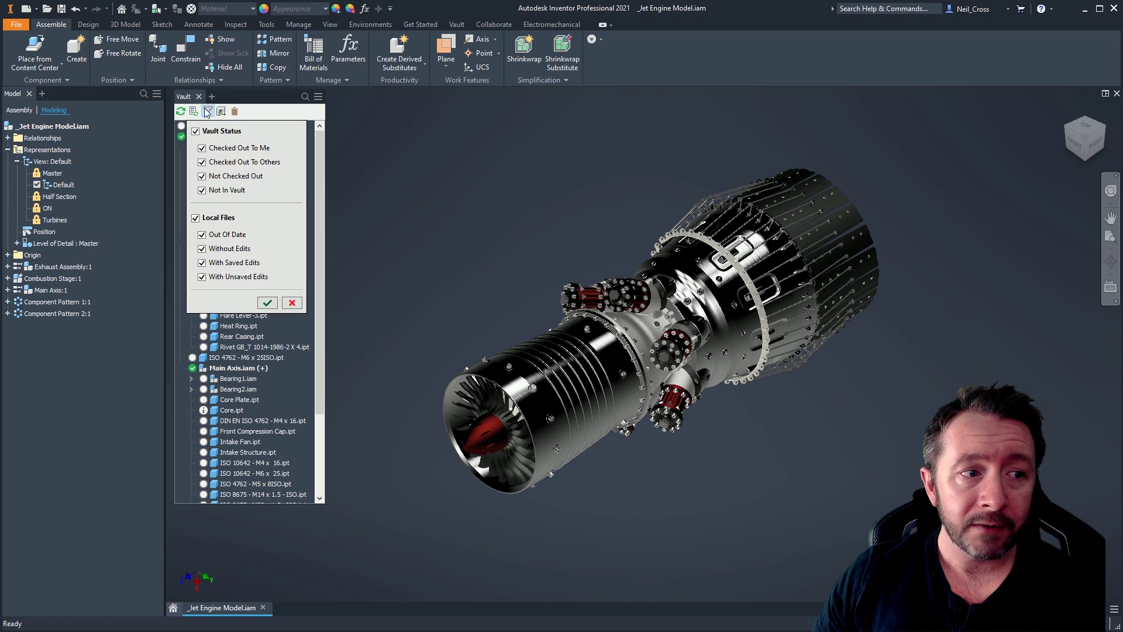
{"action": "left_click", "coordinate": [212, 217]}
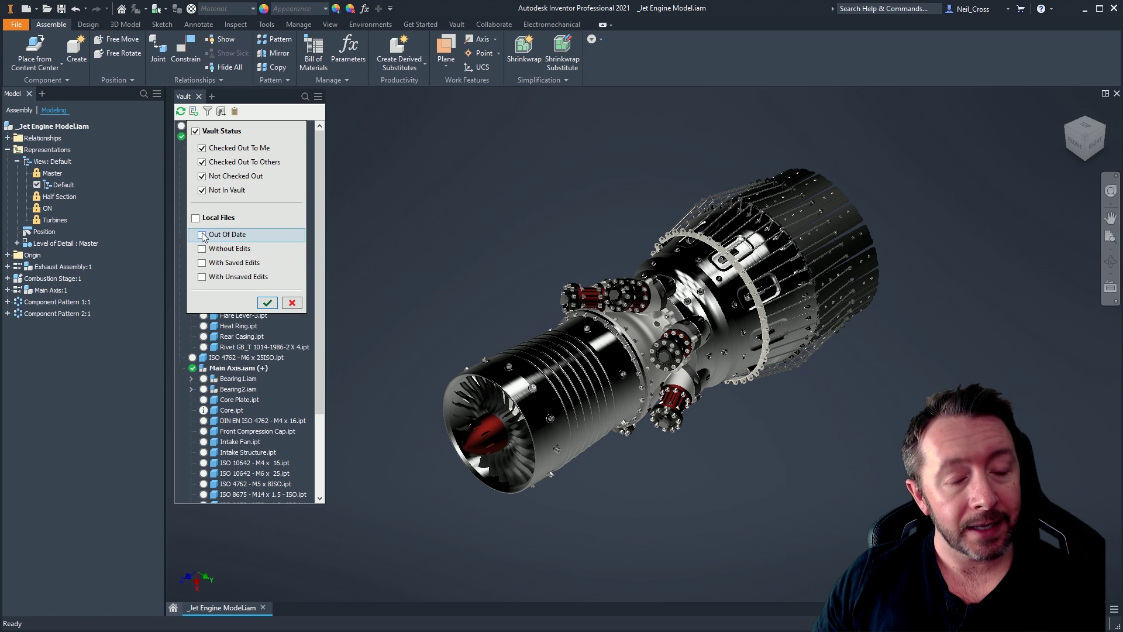
{"action": "left_click", "coordinate": [268, 303]}
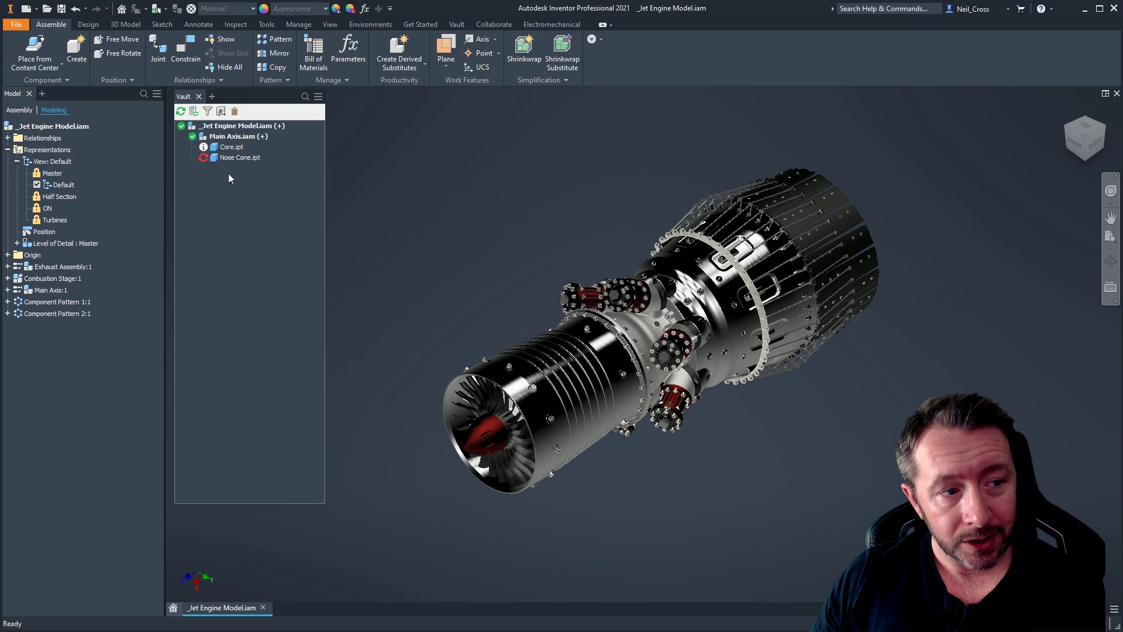
Refresh the out-of-date files Nose Cone.ipt and Core.ipt under Main Axis.iam from the vault.
{"action": "mouse_move", "coordinate": [224, 160]}
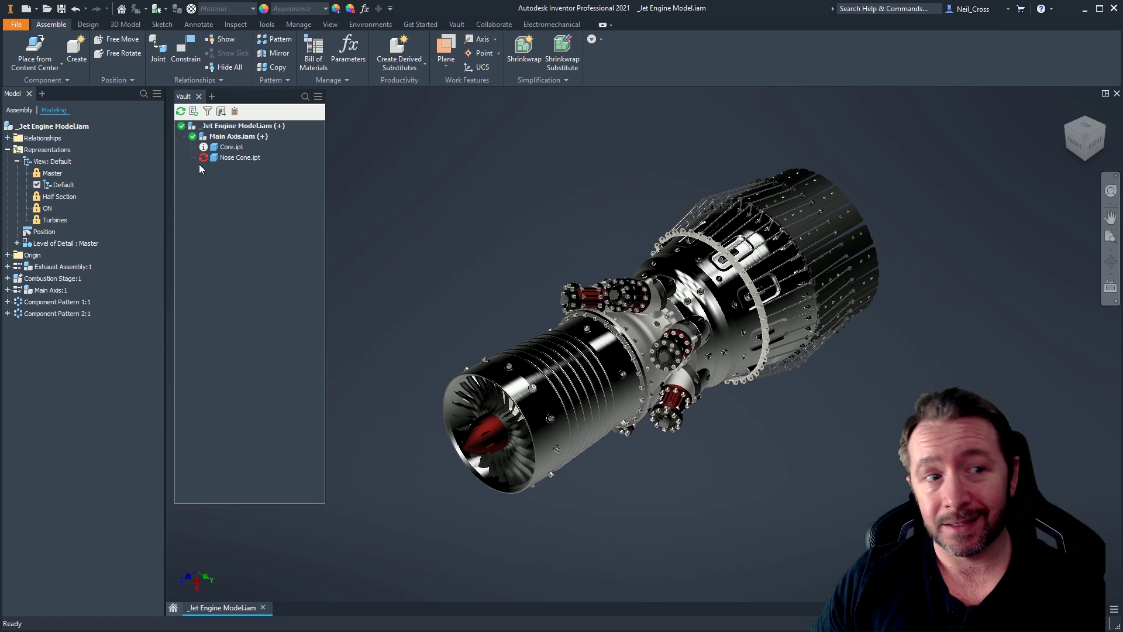
{"action": "right_click", "coordinate": [229, 158]}
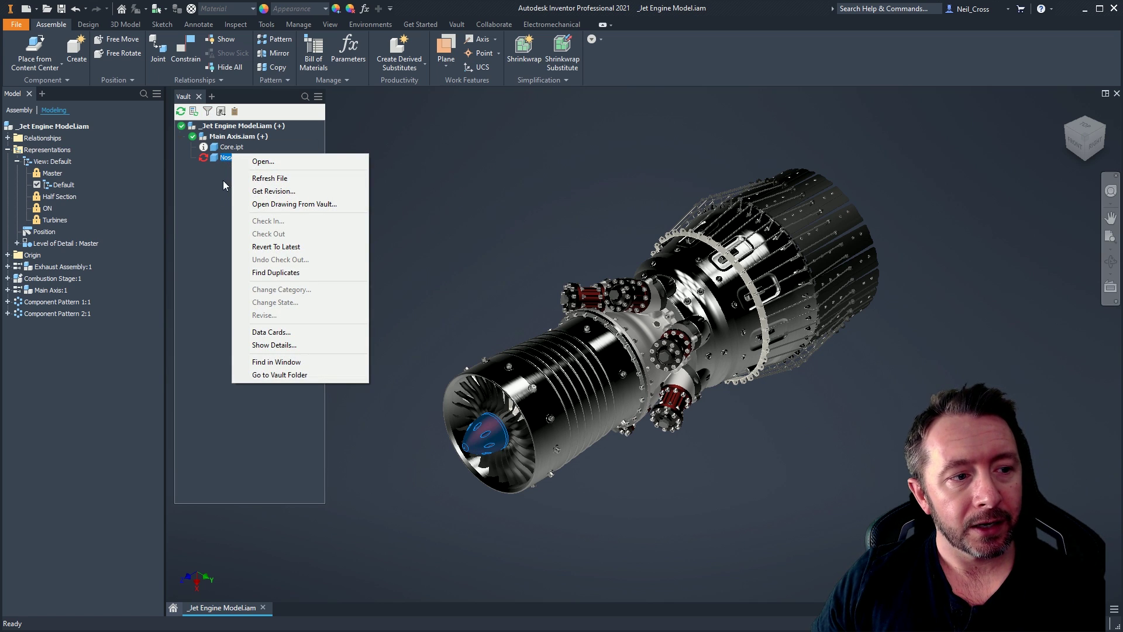
{"action": "left_click", "coordinate": [259, 180]}
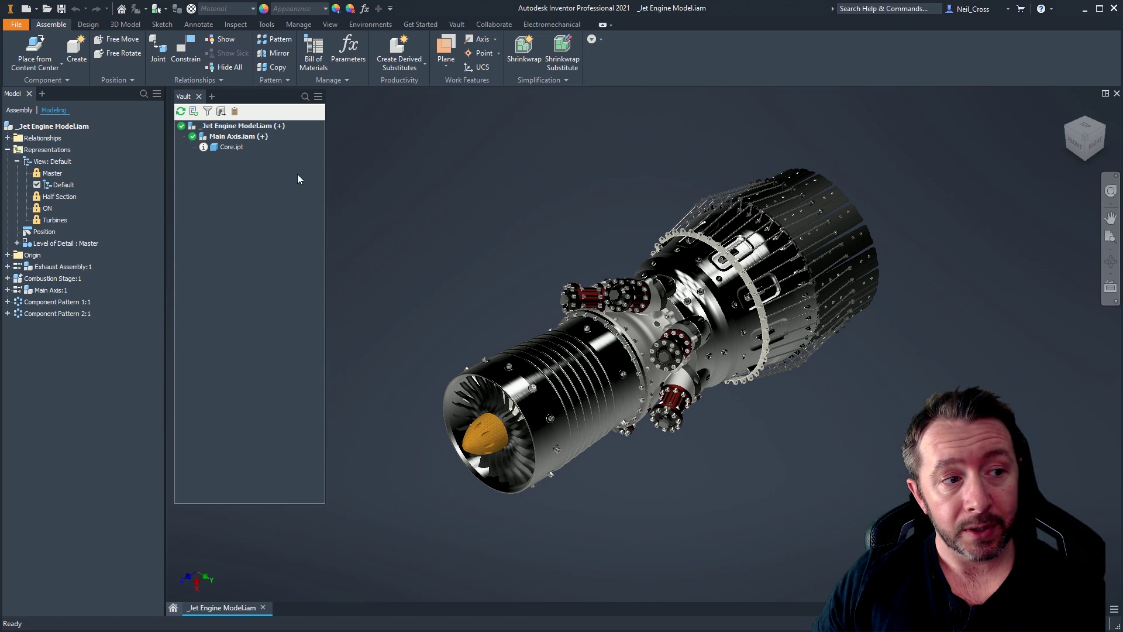
{"action": "right_click", "coordinate": [231, 148]}
{"action": "left_click", "coordinate": [267, 175]}
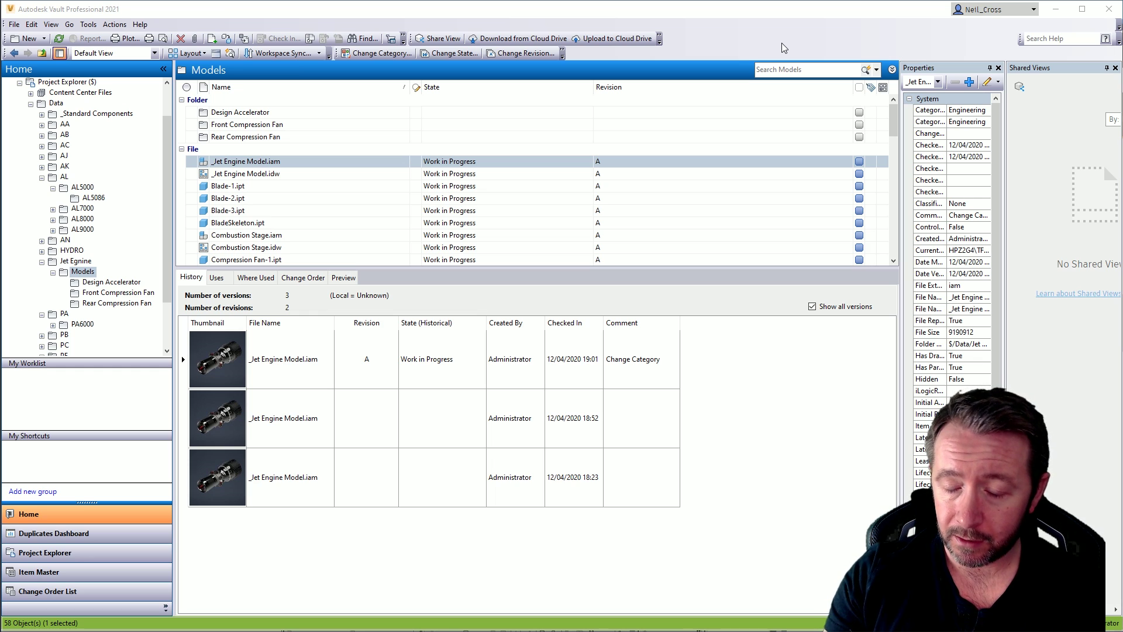
Open _Jet Engine Model.iam in Copy Design from the Vault client's Models folder.
{"action": "right_click", "coordinate": [255, 161]}
{"action": "left_click", "coordinate": [295, 343]}
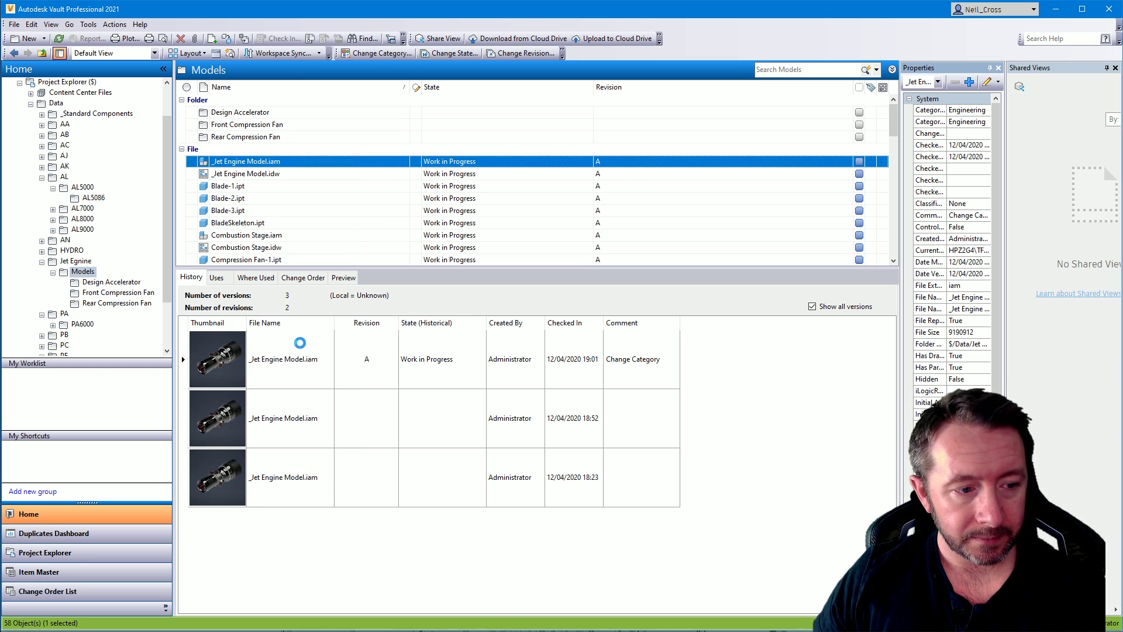
{"action": "left_click_drag", "start_coordinate": [773, 167], "coordinate": [561, 130]}
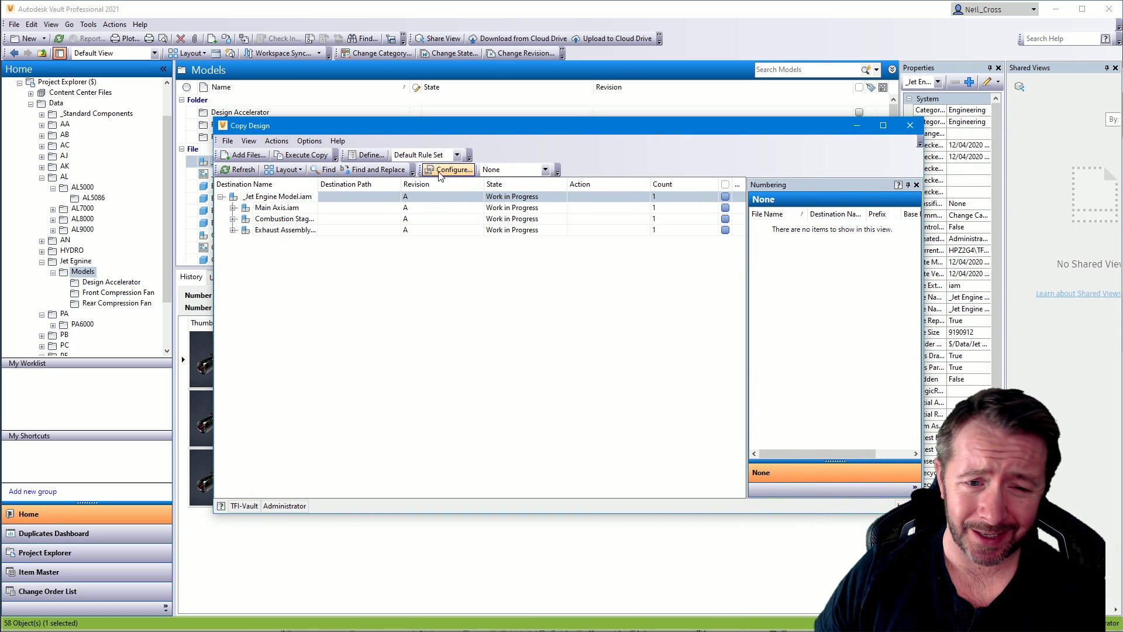
Create a Copy Design action rule set named TFI123 containing a new rule named 1123.
{"action": "left_click", "coordinate": [372, 155]}
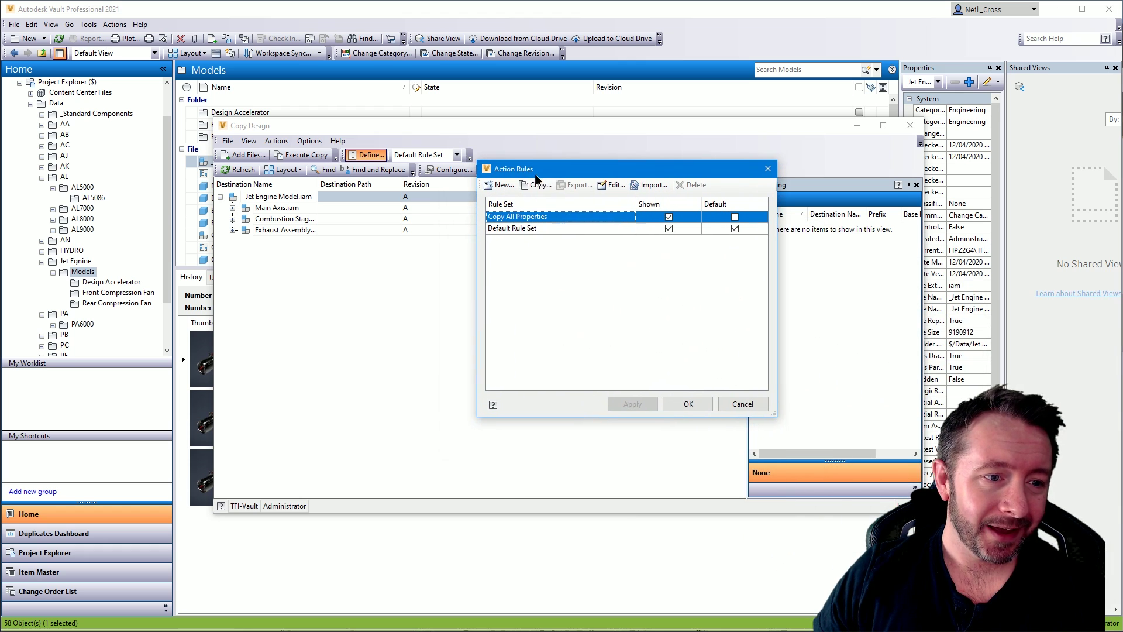
{"action": "left_click", "coordinate": [501, 184]}
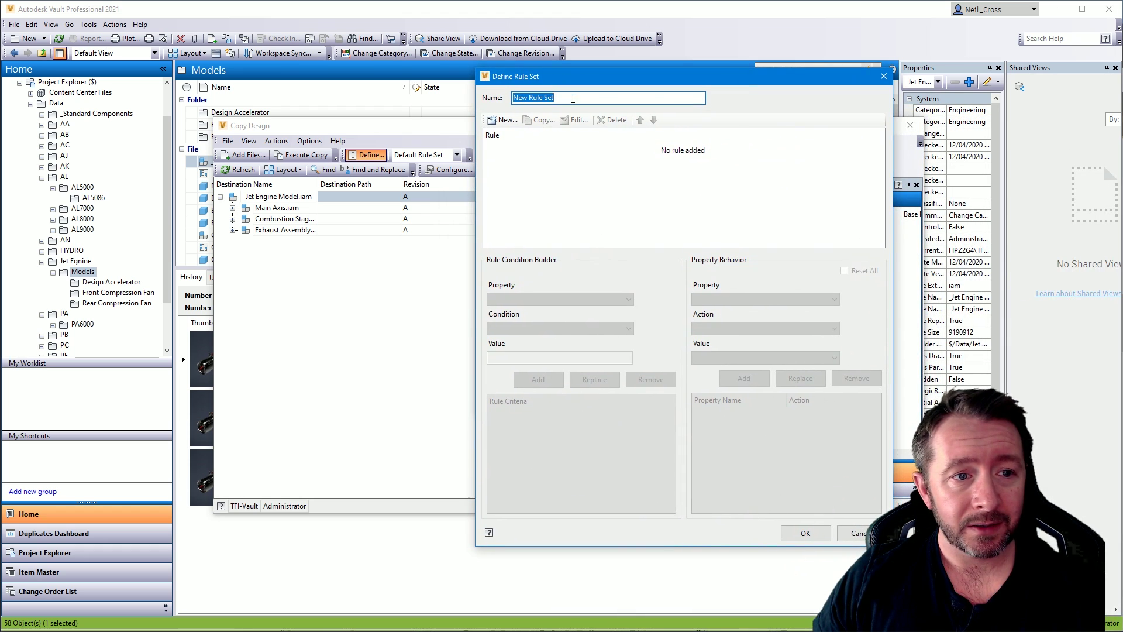
{"action": "type", "text": "TFI123"}
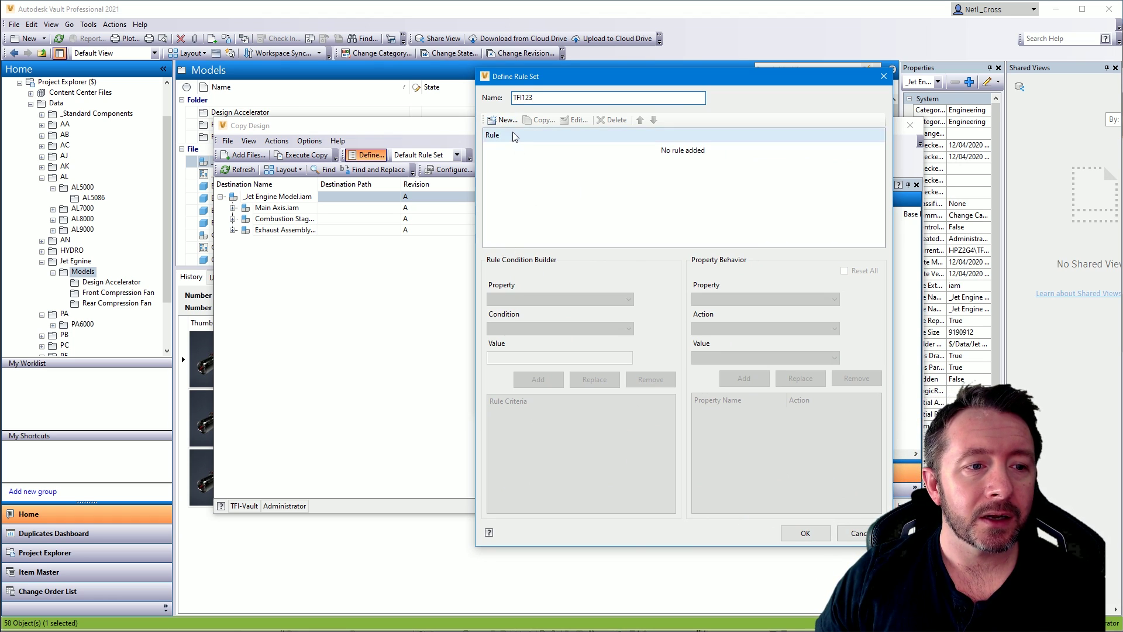
{"action": "left_click", "coordinate": [503, 119]}
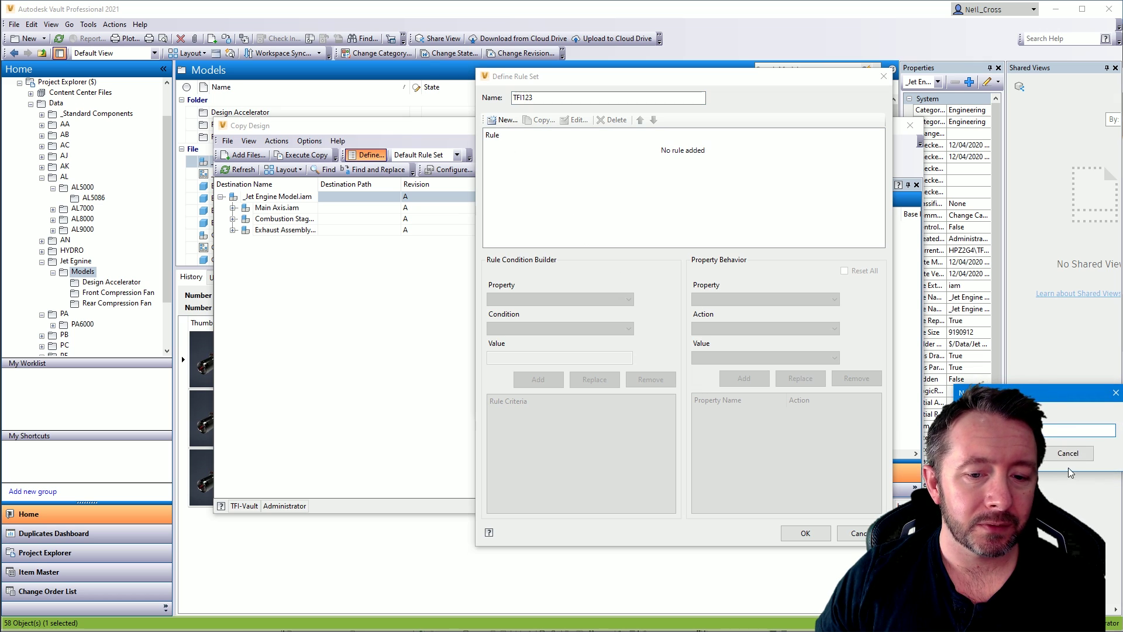
{"action": "type", "text": "1123"}
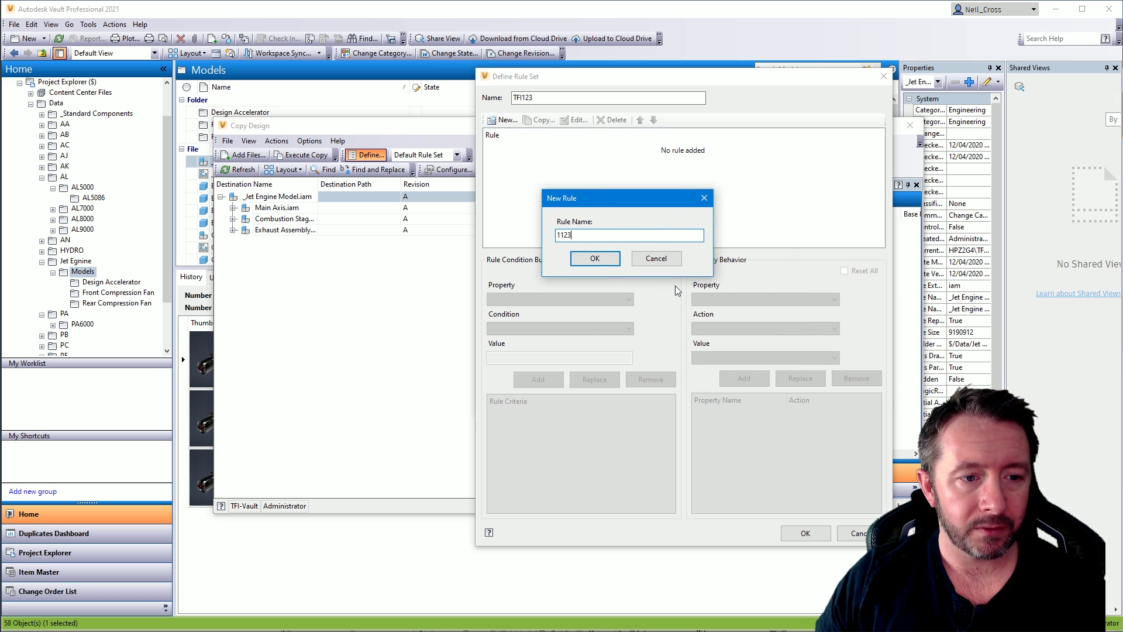
{"action": "left_click", "coordinate": [595, 258]}
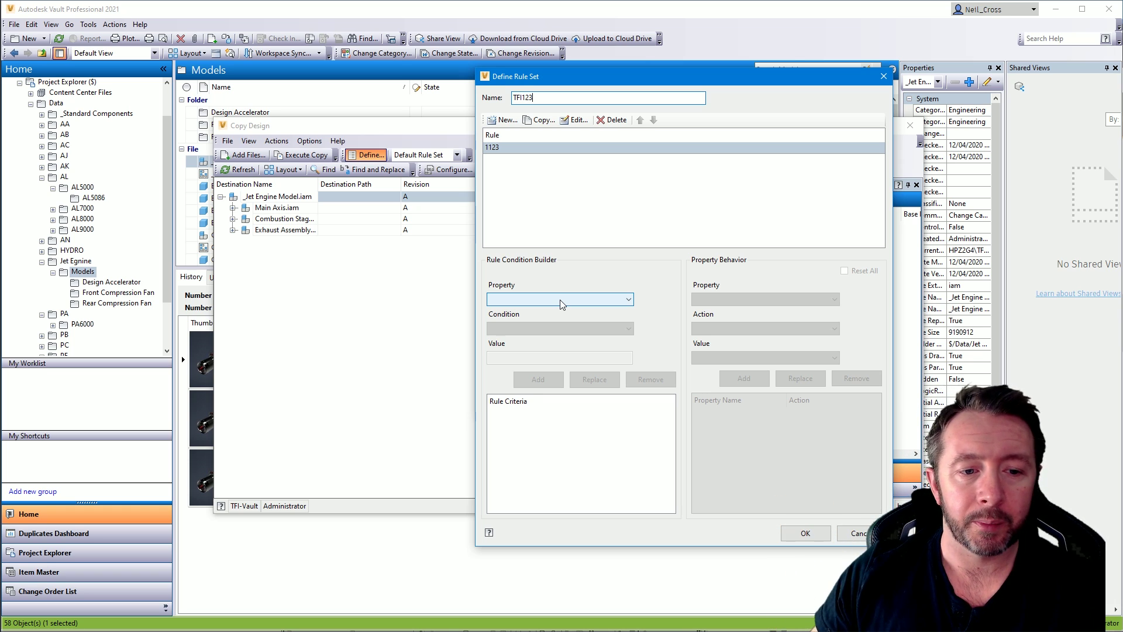
{"action": "left_click", "coordinate": [824, 532]}
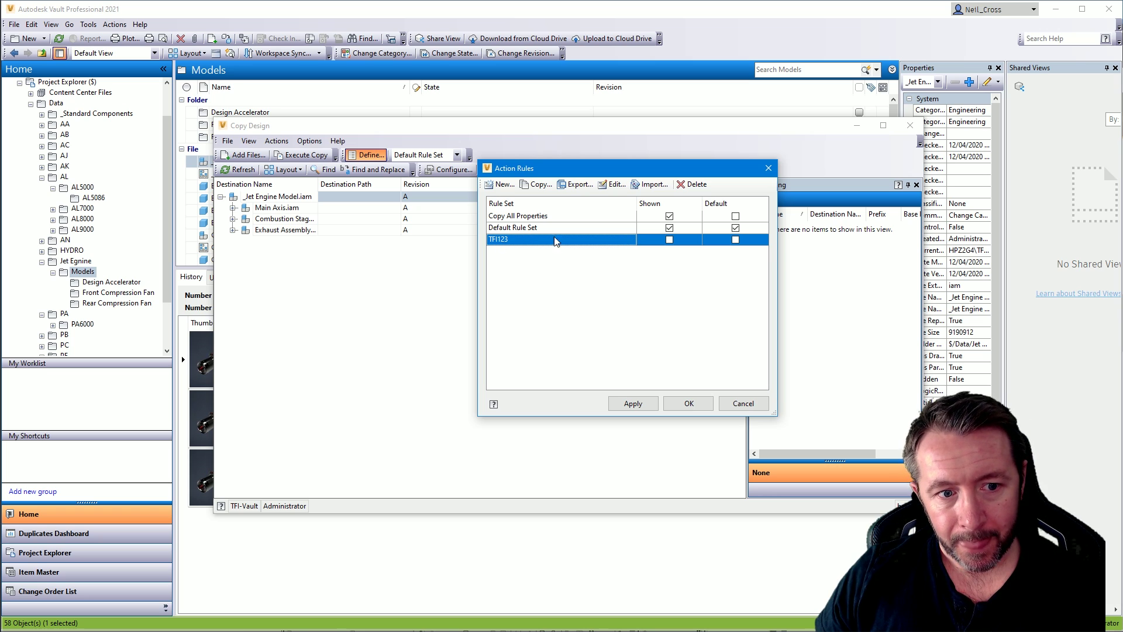
Make TFI123 a shown rule set and the default one, and apply the action rule changes.
{"action": "left_click", "coordinate": [669, 240]}
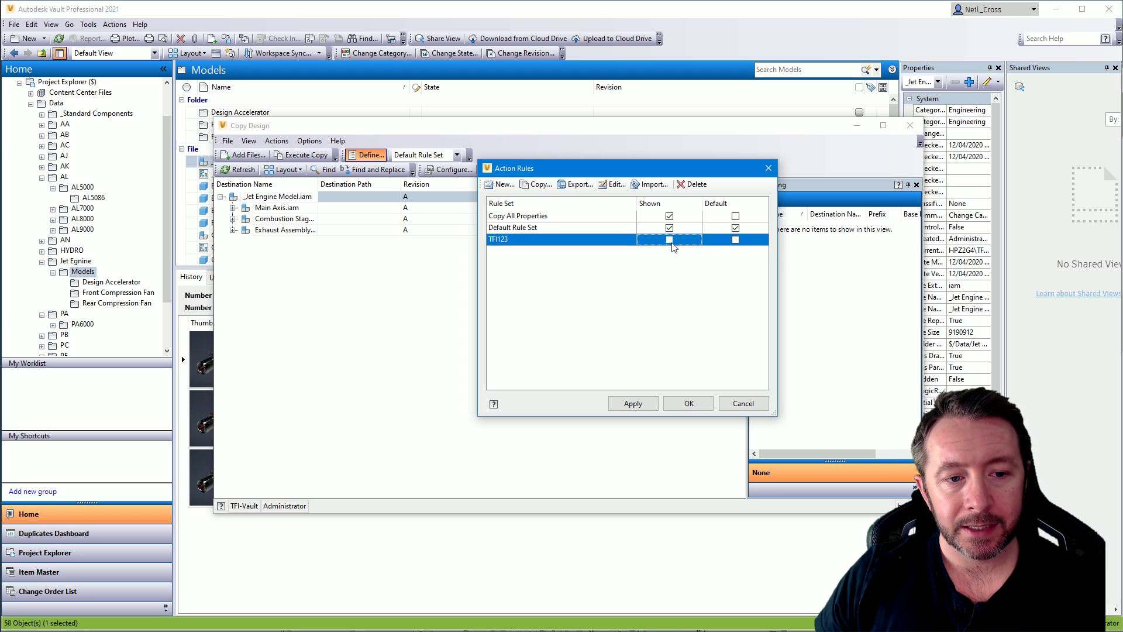
{"action": "left_click", "coordinate": [736, 241]}
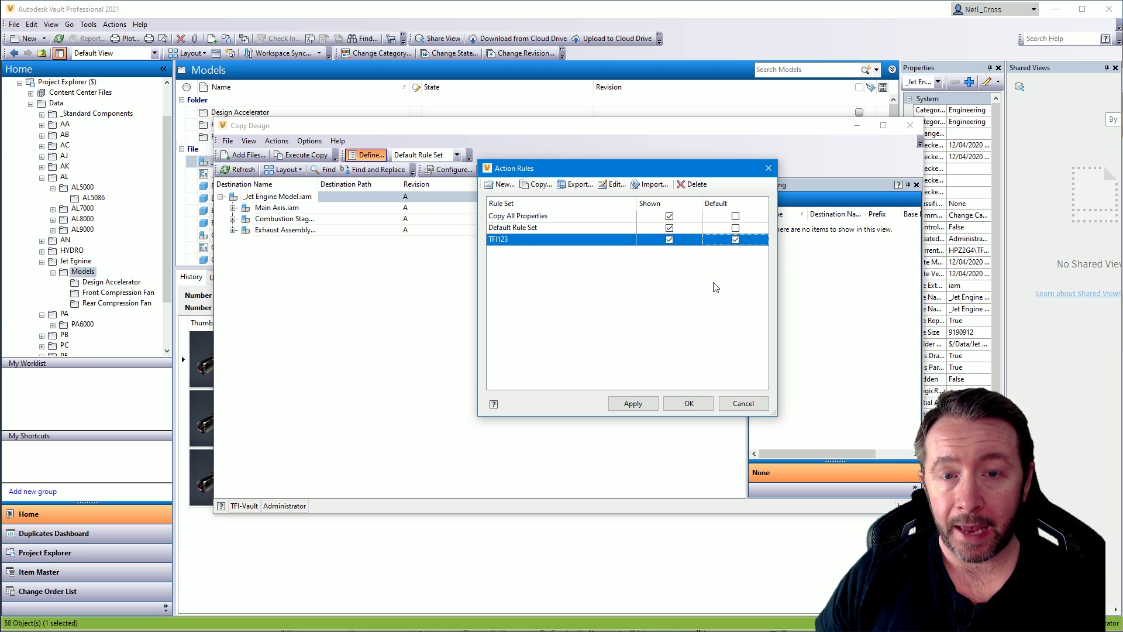
{"action": "left_click", "coordinate": [633, 404]}
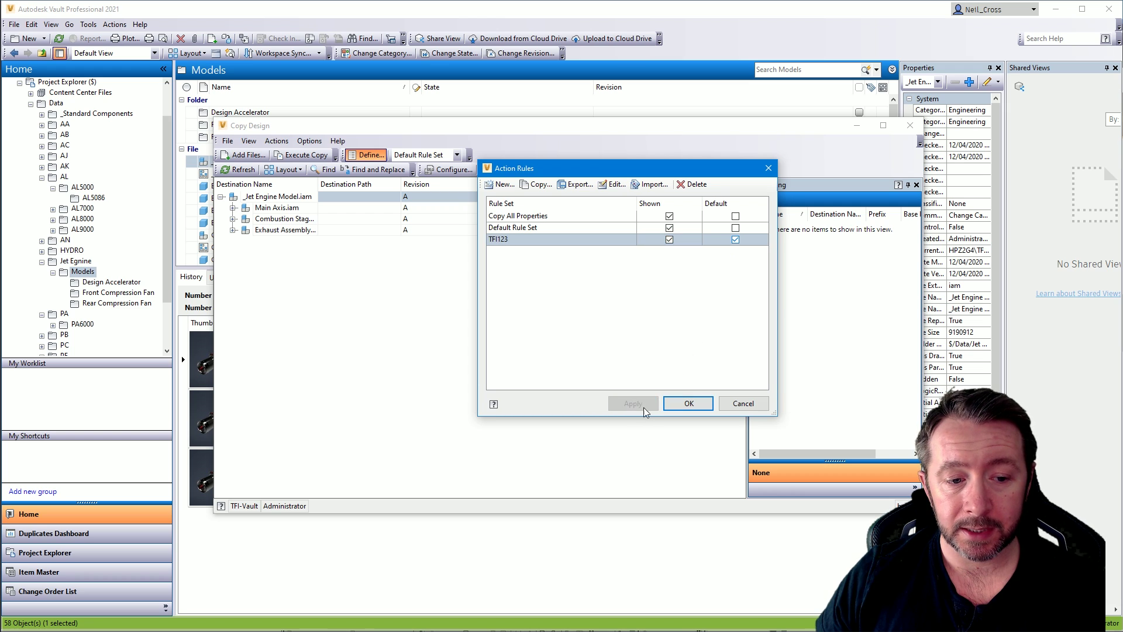
{"action": "left_click", "coordinate": [688, 404]}
Switch to the hpz2g4 remote desktop session and log in to TFI-Vault in its Vault client.
{"action": "left_click", "coordinate": [436, 631]}
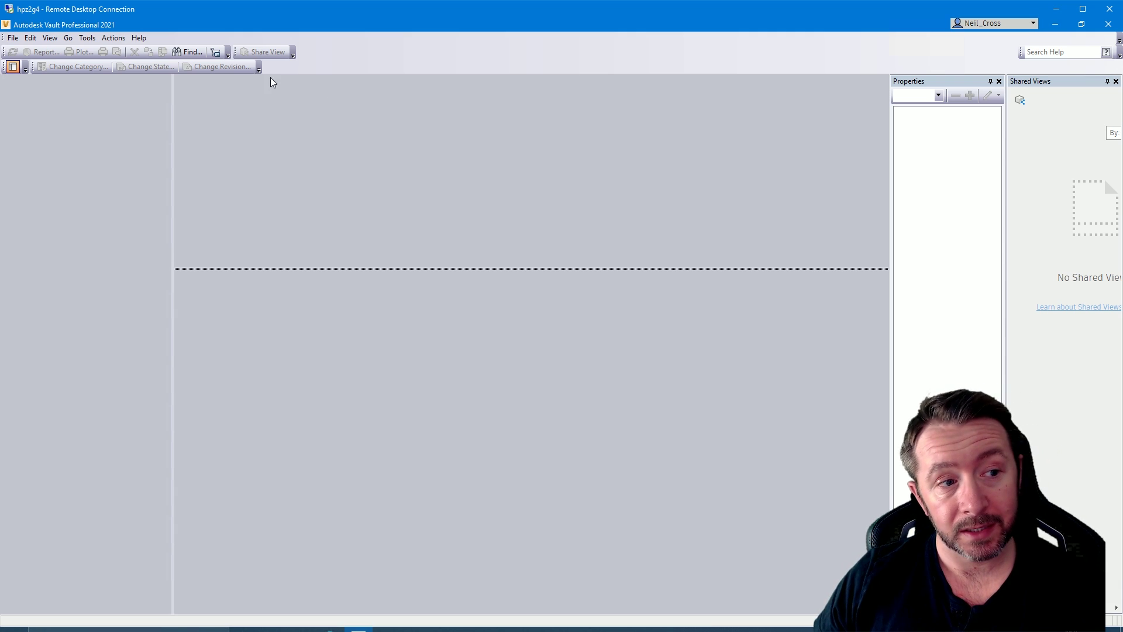
{"action": "left_click", "coordinate": [15, 39]}
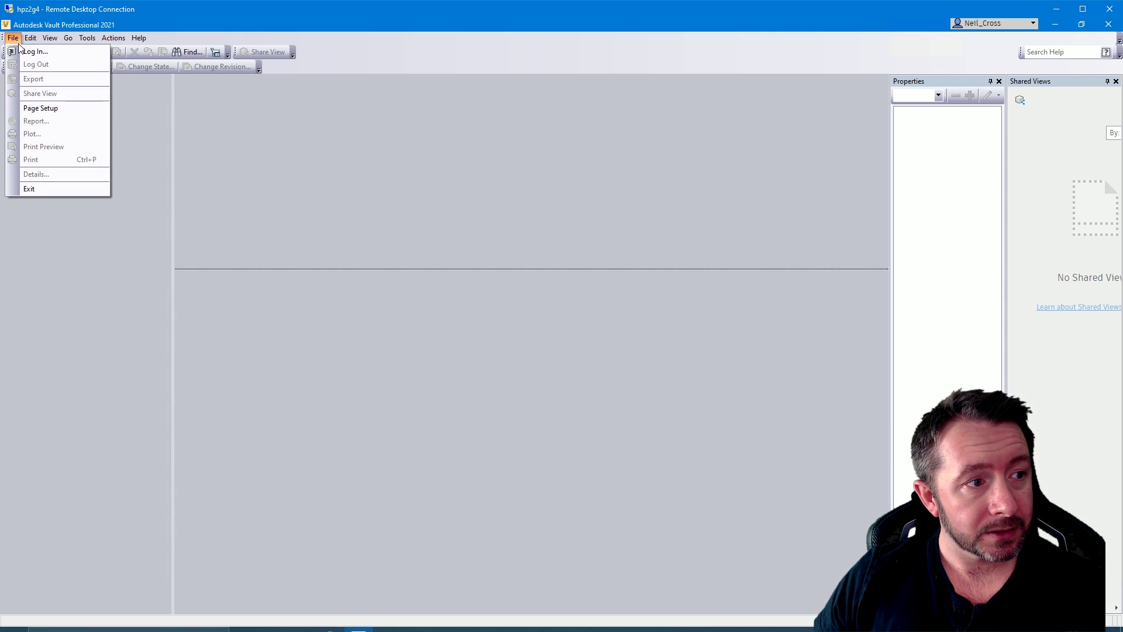
{"action": "left_click", "coordinate": [24, 51]}
{"action": "left_click", "coordinate": [527, 390]}
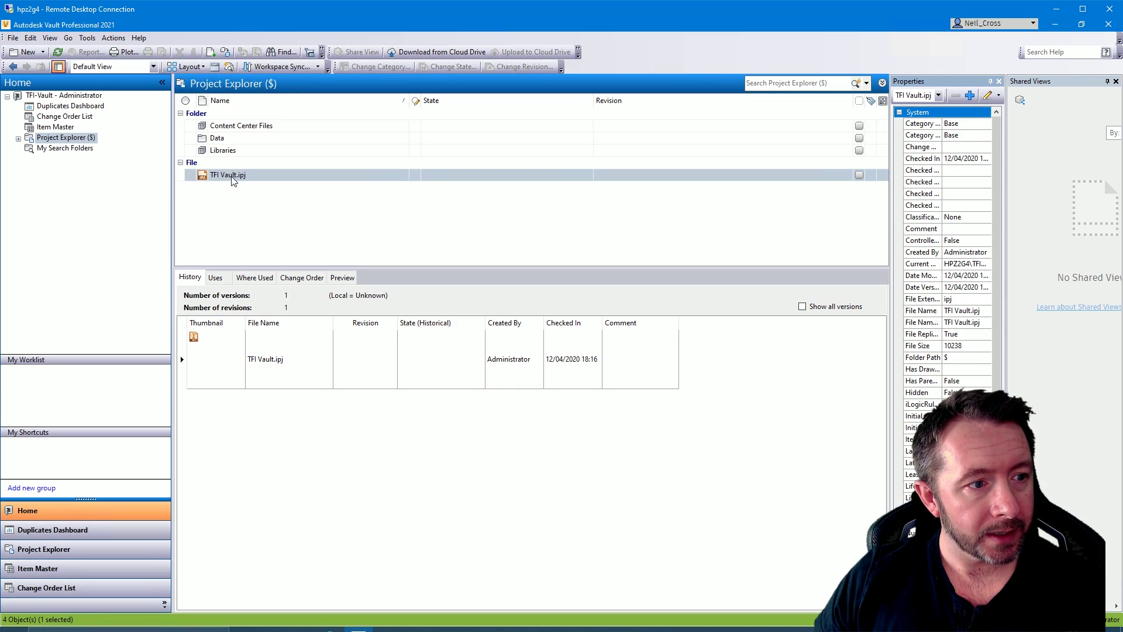
Open TFI Vault.ipj in Copy Design to check which action rule set is active, and close Copy Design.
{"action": "right_click", "coordinate": [231, 176]}
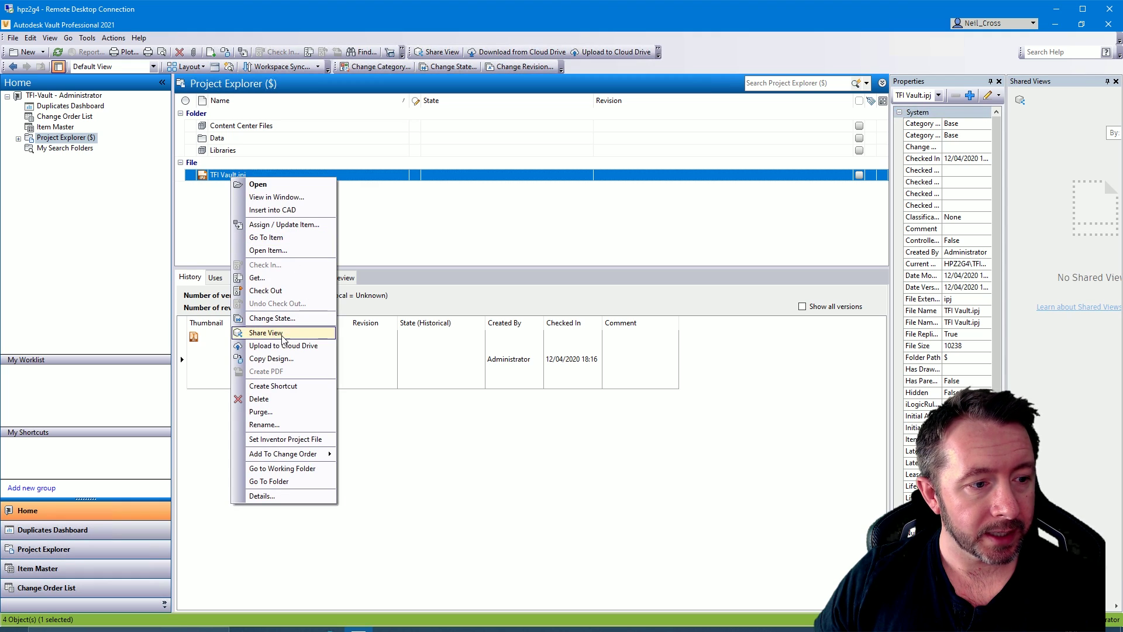
{"action": "left_click", "coordinate": [271, 358]}
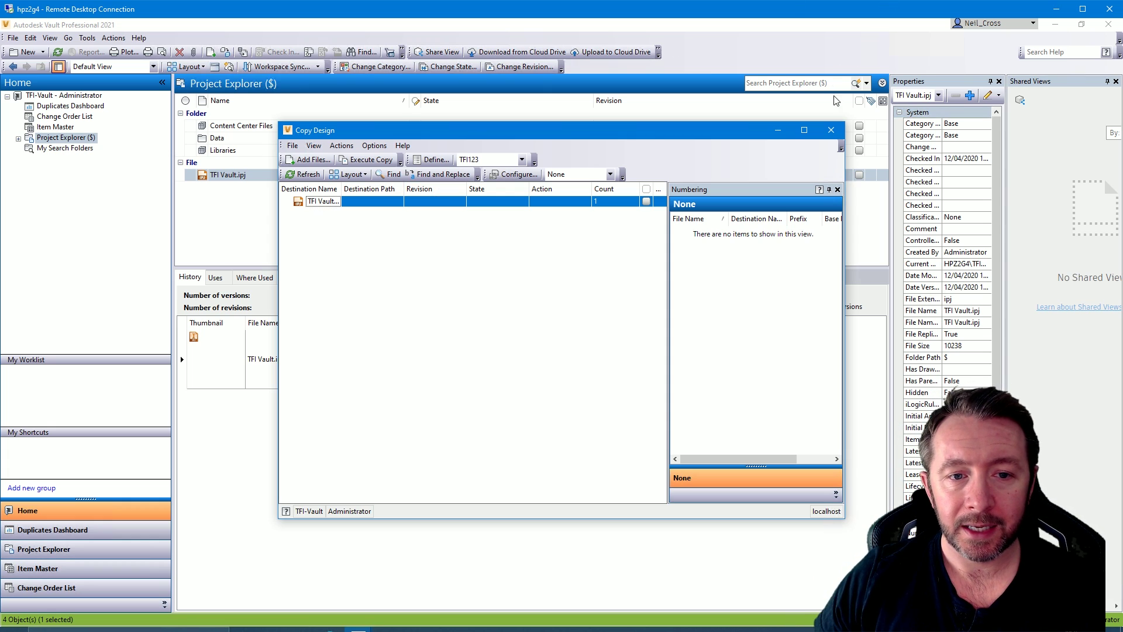
{"action": "left_click", "coordinate": [831, 130]}
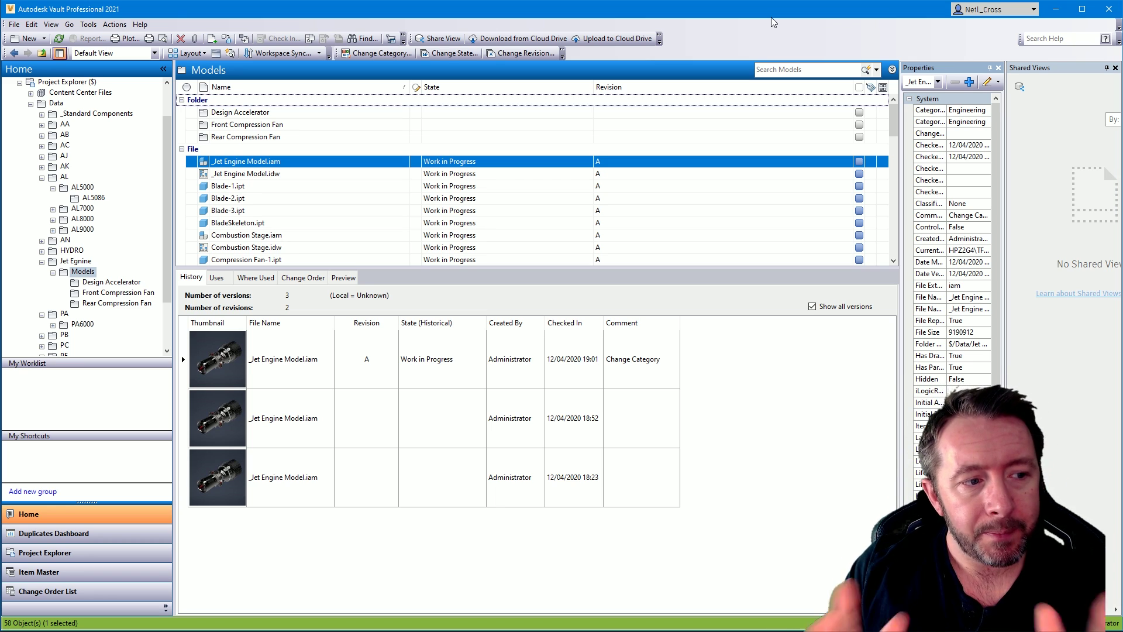
Add the Has Parent Relationship field to the Models file list view and look through its values for the files.
{"action": "right_click", "coordinate": [310, 88]}
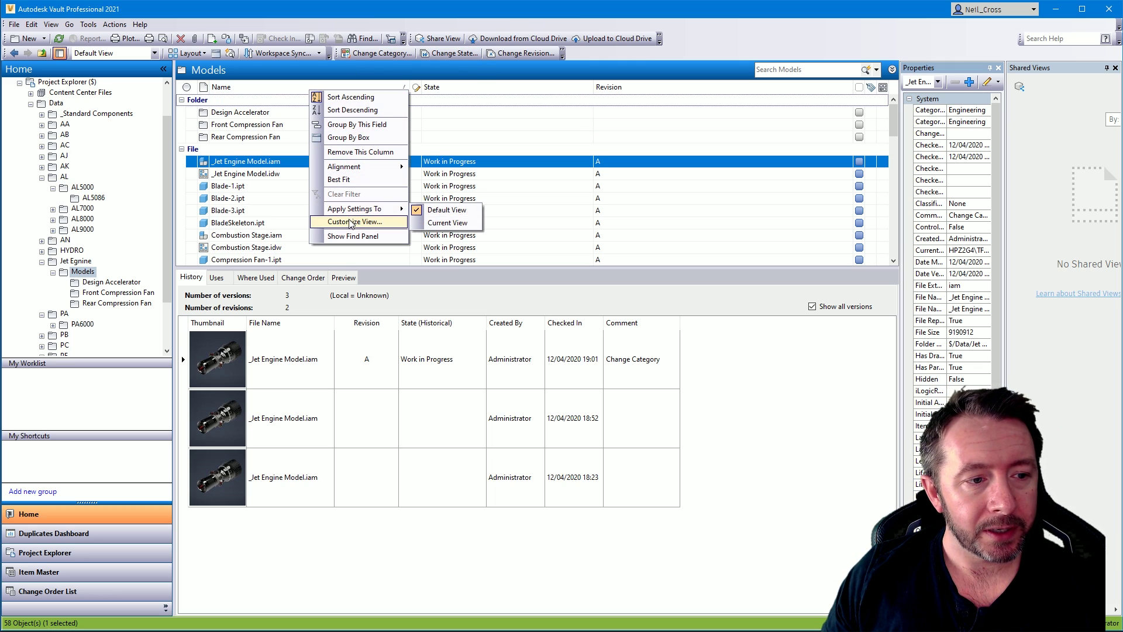
{"action": "left_click", "coordinate": [354, 222]}
{"action": "left_click", "coordinate": [484, 279]}
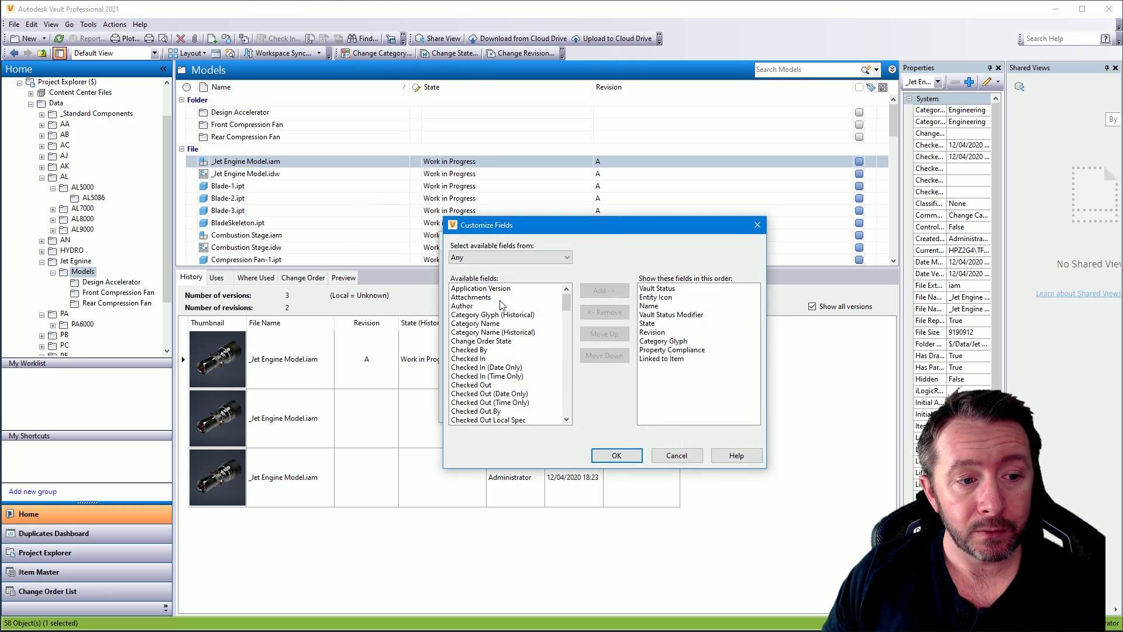
{"action": "scroll", "coordinate": [568, 313], "scroll_direction": "down", "scroll_amount": 2}
{"action": "scroll", "coordinate": [581, 346], "scroll_direction": "down", "scroll_amount": 5}
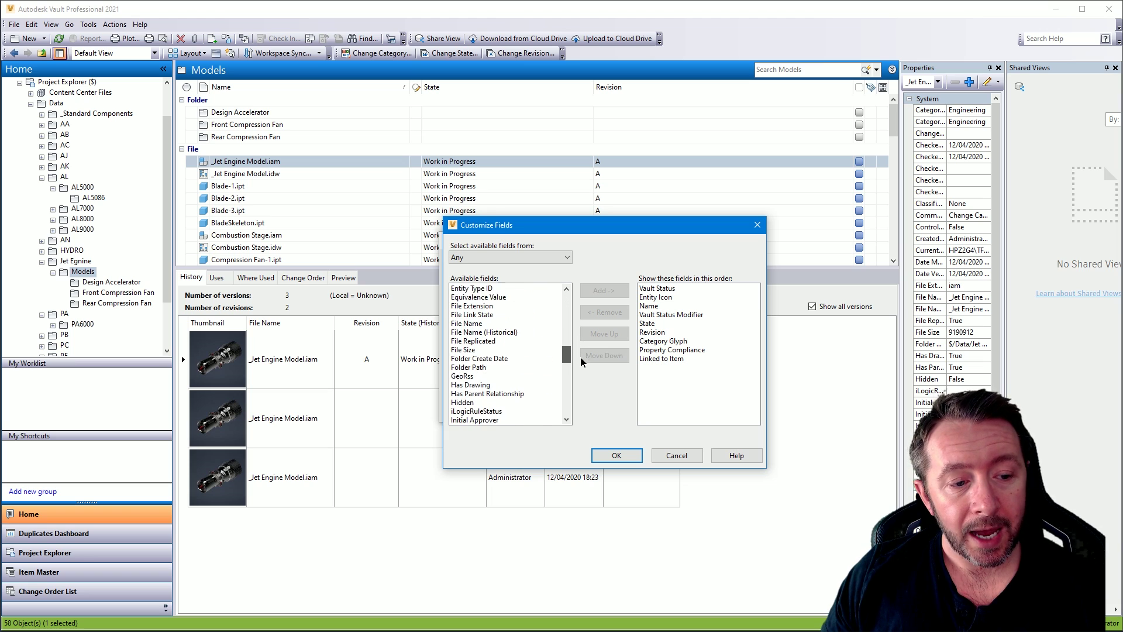
{"action": "left_click", "coordinate": [539, 375]}
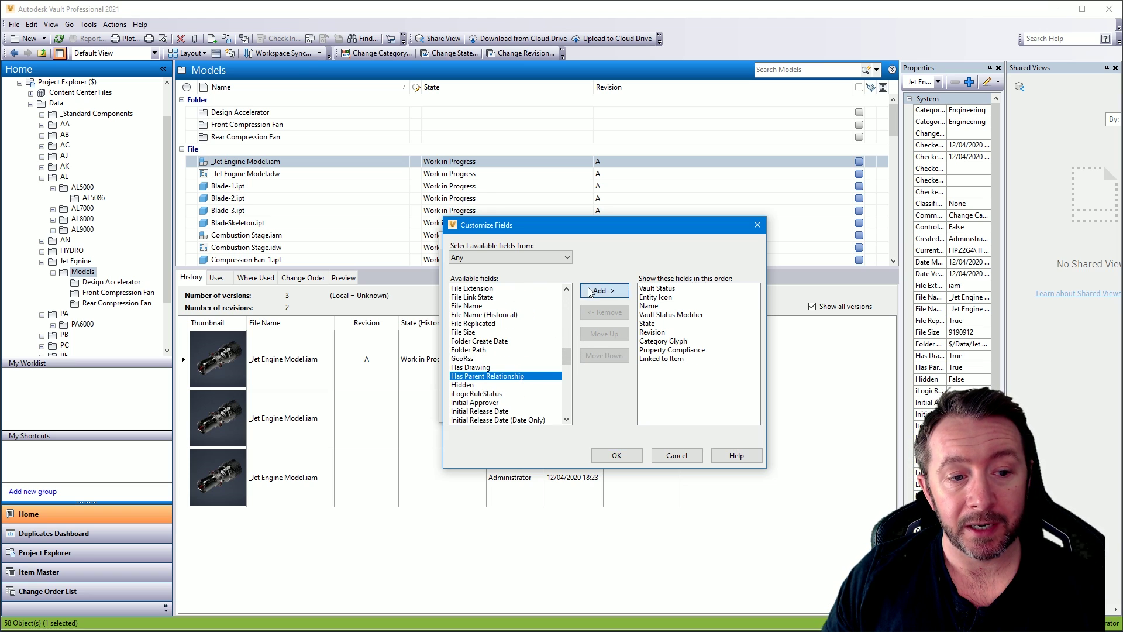
{"action": "left_click", "coordinate": [604, 291]}
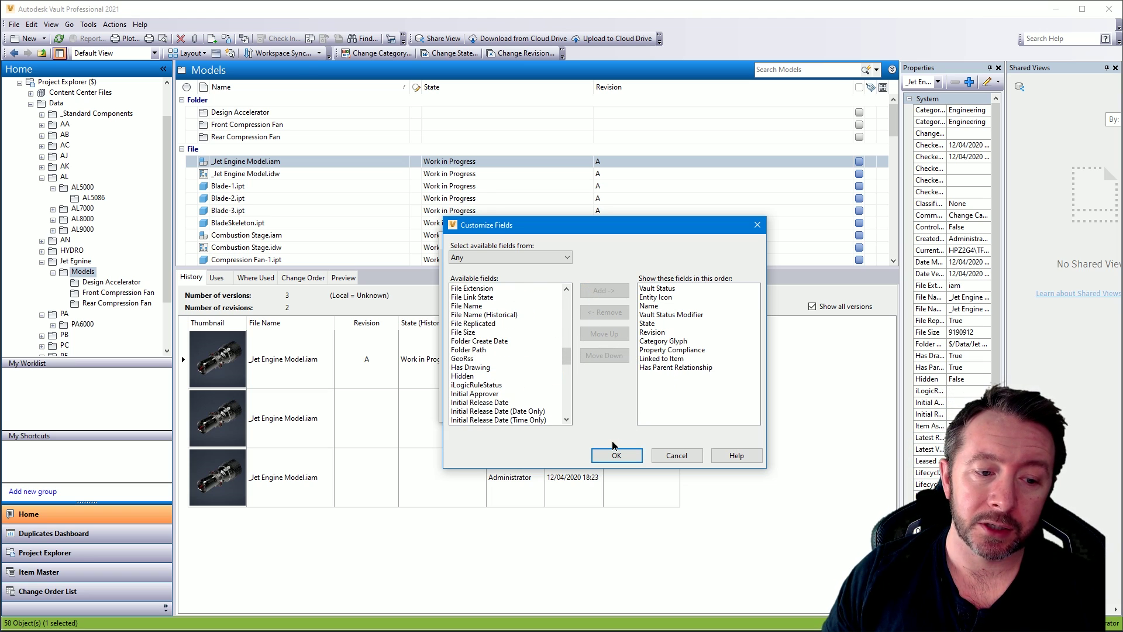
{"action": "left_click", "coordinate": [617, 455]}
{"action": "left_click", "coordinate": [634, 408]}
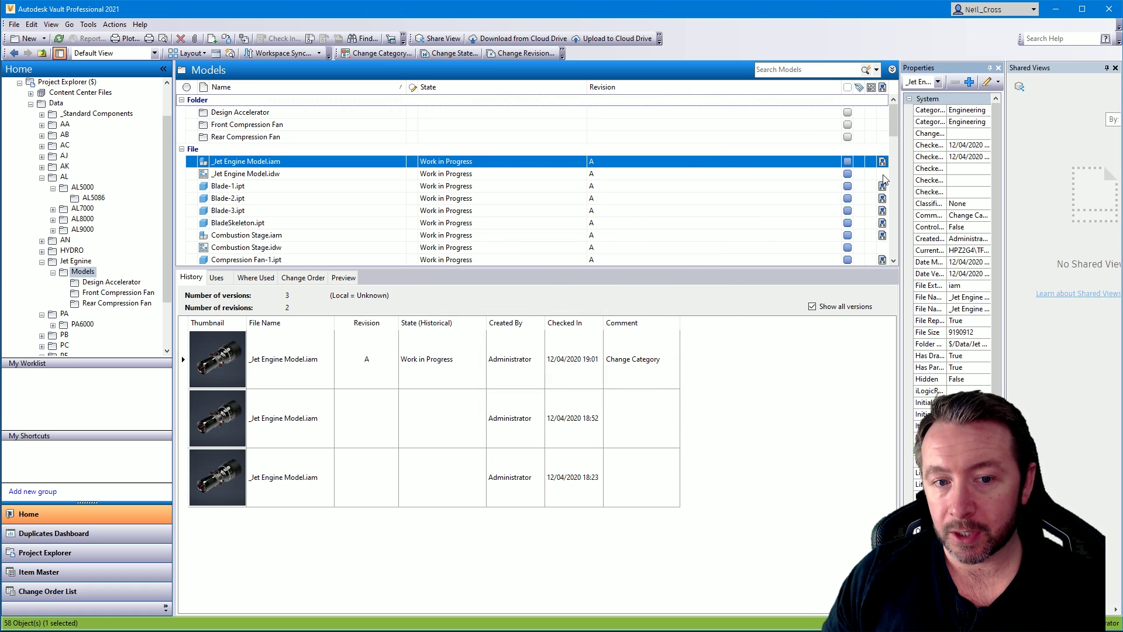
{"action": "left_click_drag", "start_coordinate": [893, 124], "coordinate": [887, 140]}
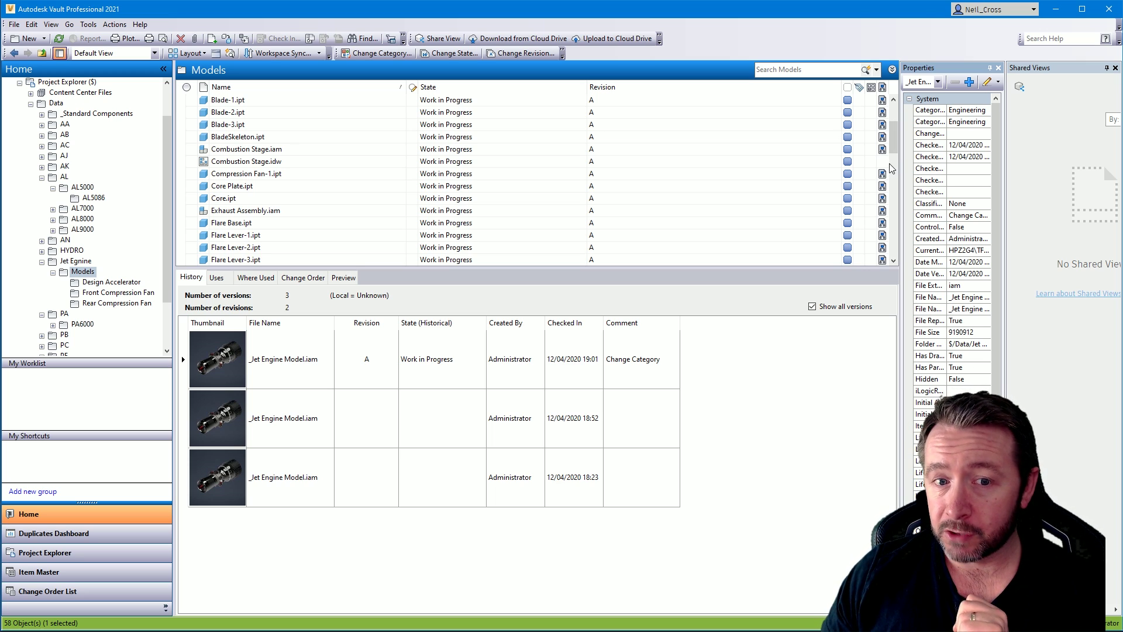
{"action": "scroll", "coordinate": [893, 158], "scroll_direction": "up", "scroll_amount": 3}
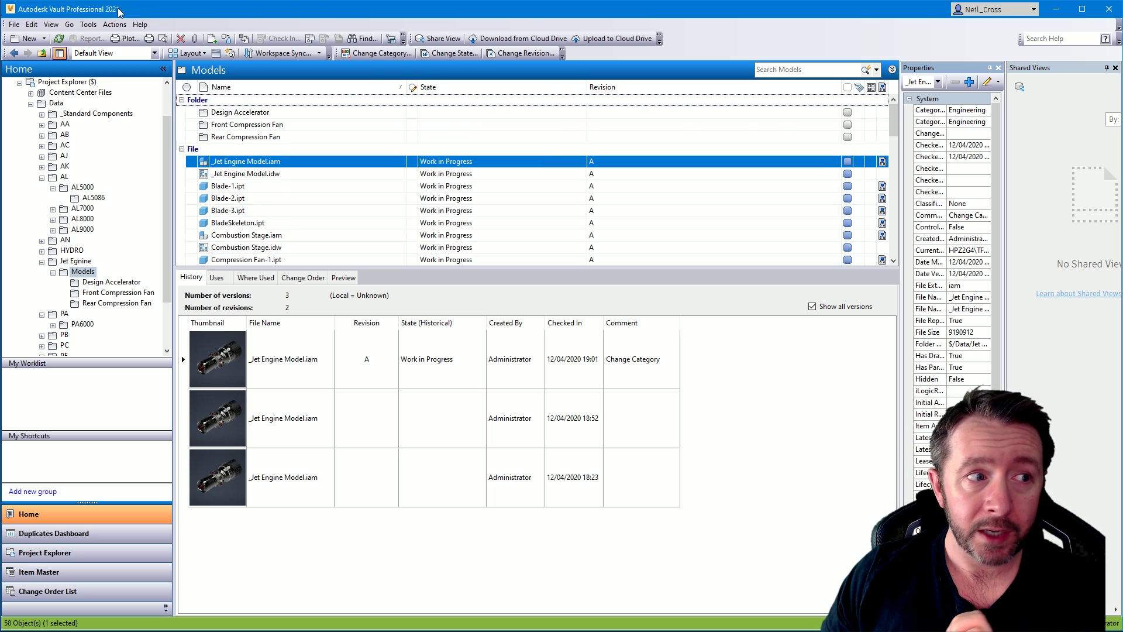
Open an advanced Find with the TFI-Vault root as the search location.
{"action": "left_click", "coordinate": [170, 101]}
{"action": "left_click", "coordinate": [170, 101]}
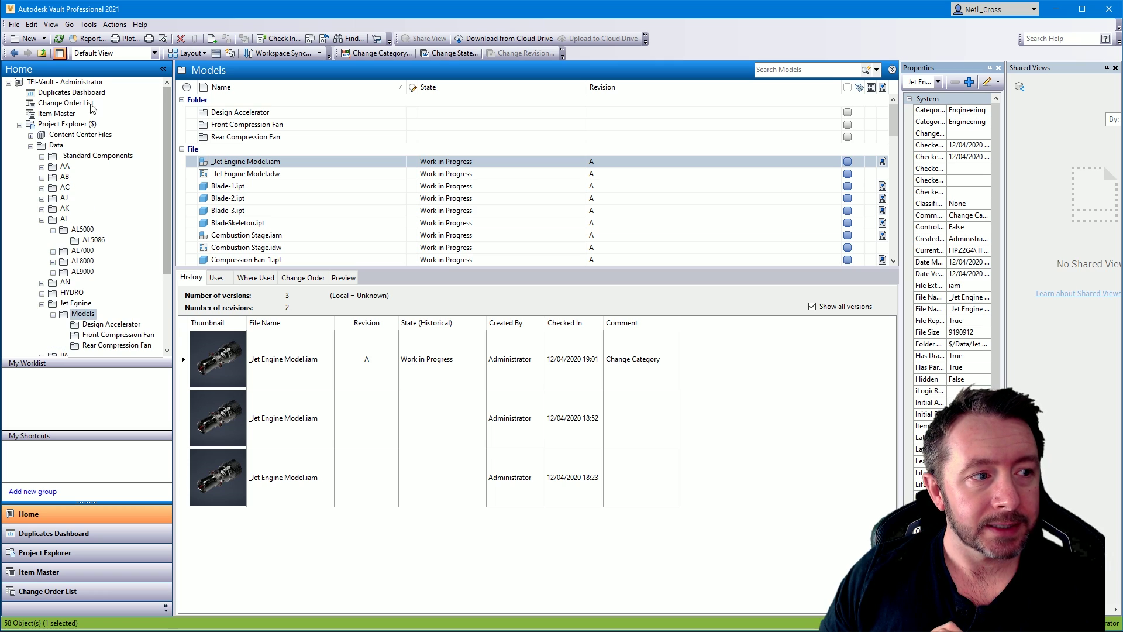
{"action": "left_click", "coordinate": [52, 82]}
{"action": "left_click", "coordinate": [89, 24]}
{"action": "left_click", "coordinate": [104, 38]}
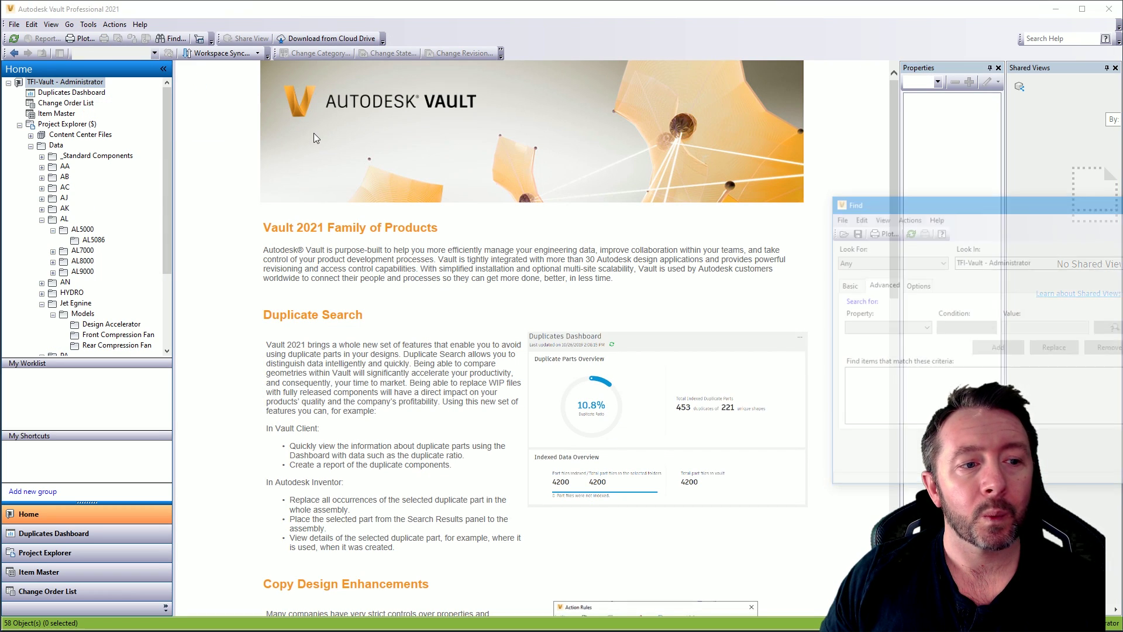
{"action": "left_click_drag", "start_coordinate": [902, 204], "coordinate": [543, 139]}
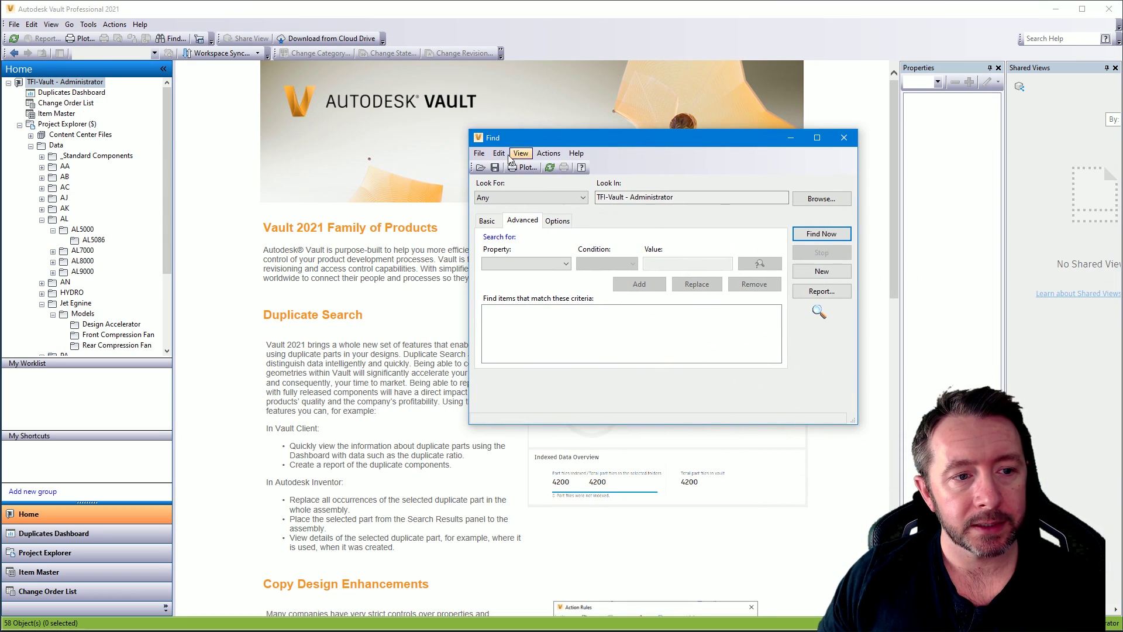
Search the whole vault with the criterion Has Parent Relationship is false.
{"action": "left_click", "coordinate": [527, 264]}
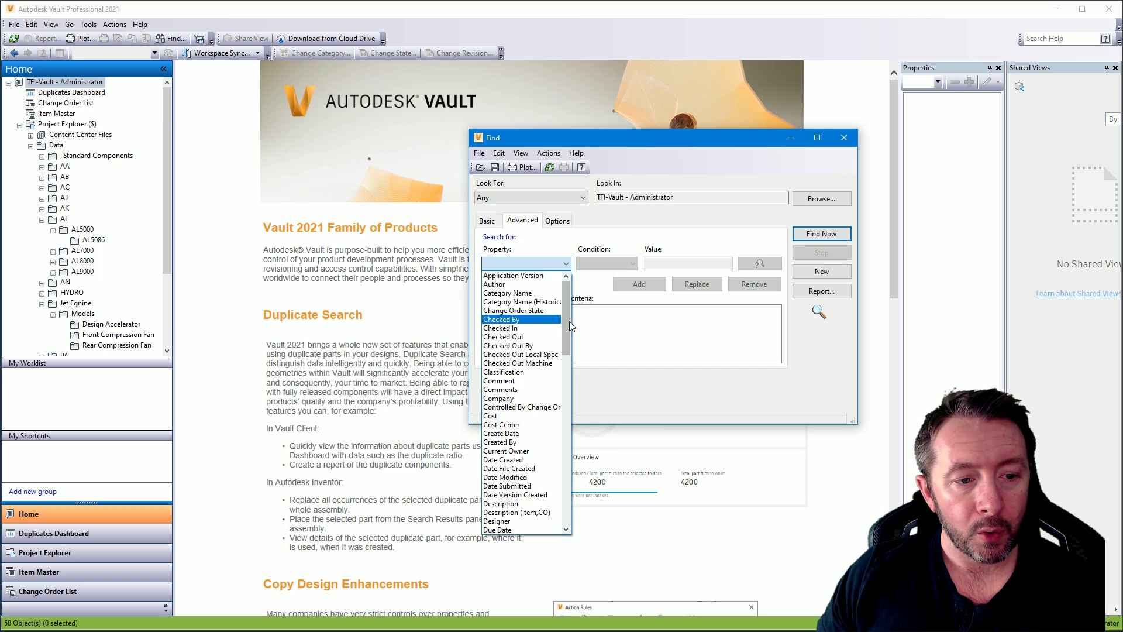
{"action": "left_click_drag", "start_coordinate": [570, 321], "coordinate": [569, 393]}
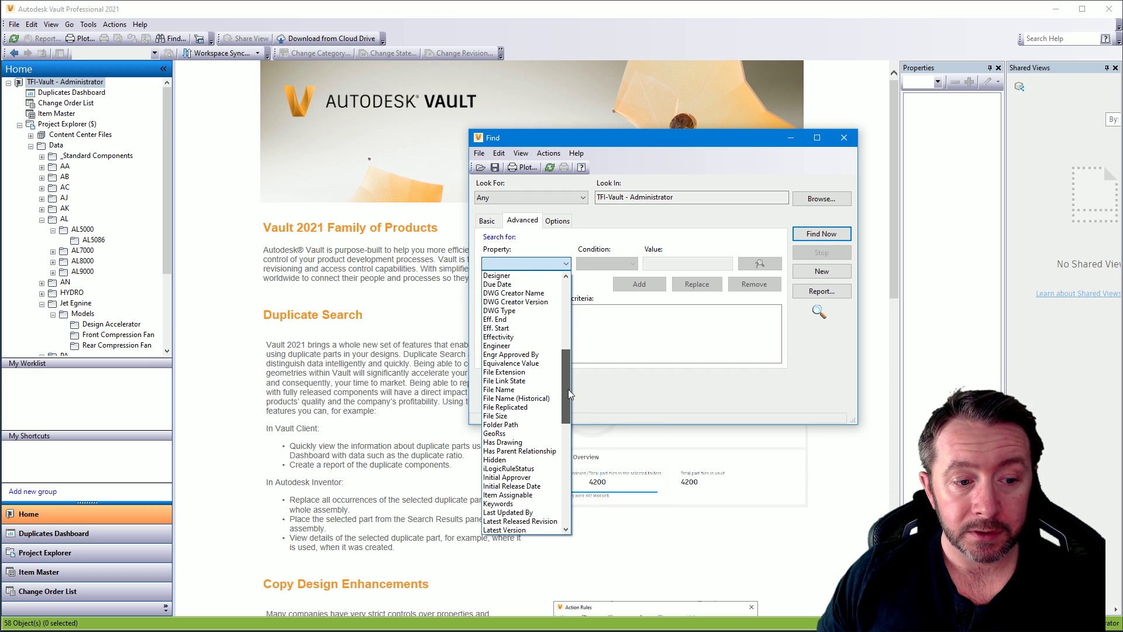
{"action": "left_click", "coordinate": [519, 451]}
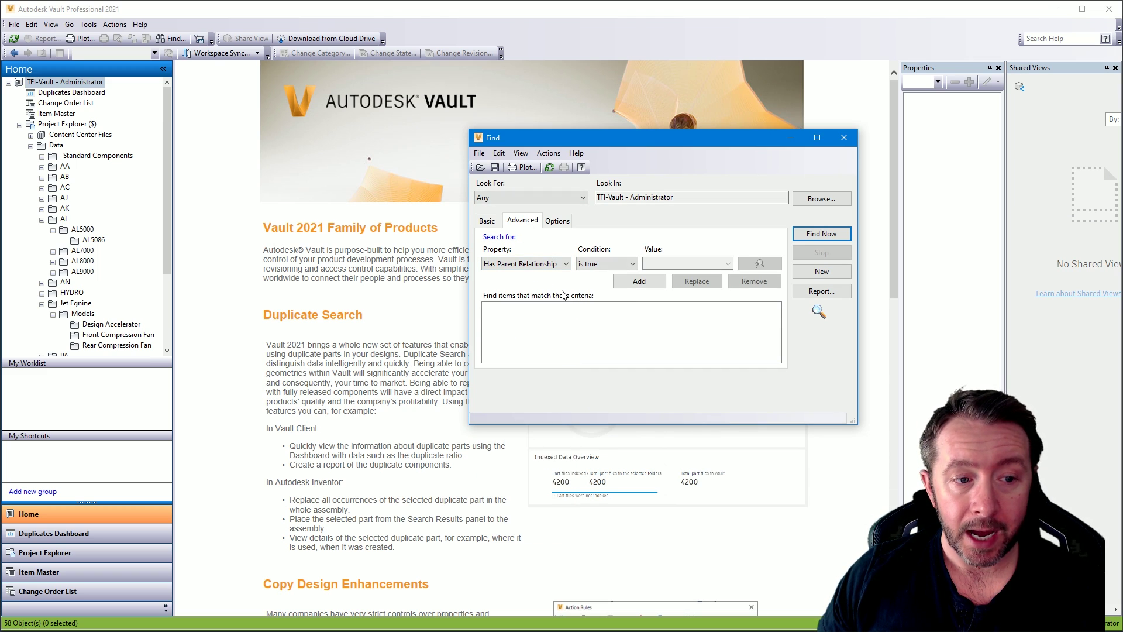
{"action": "left_click", "coordinate": [589, 263]}
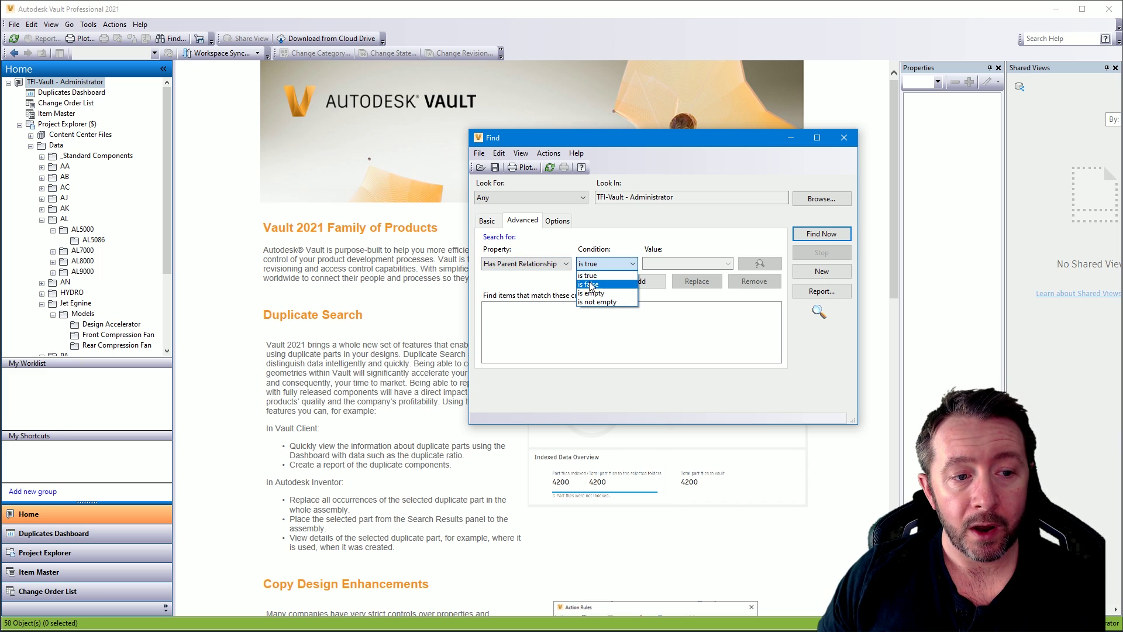
{"action": "left_click", "coordinate": [592, 285]}
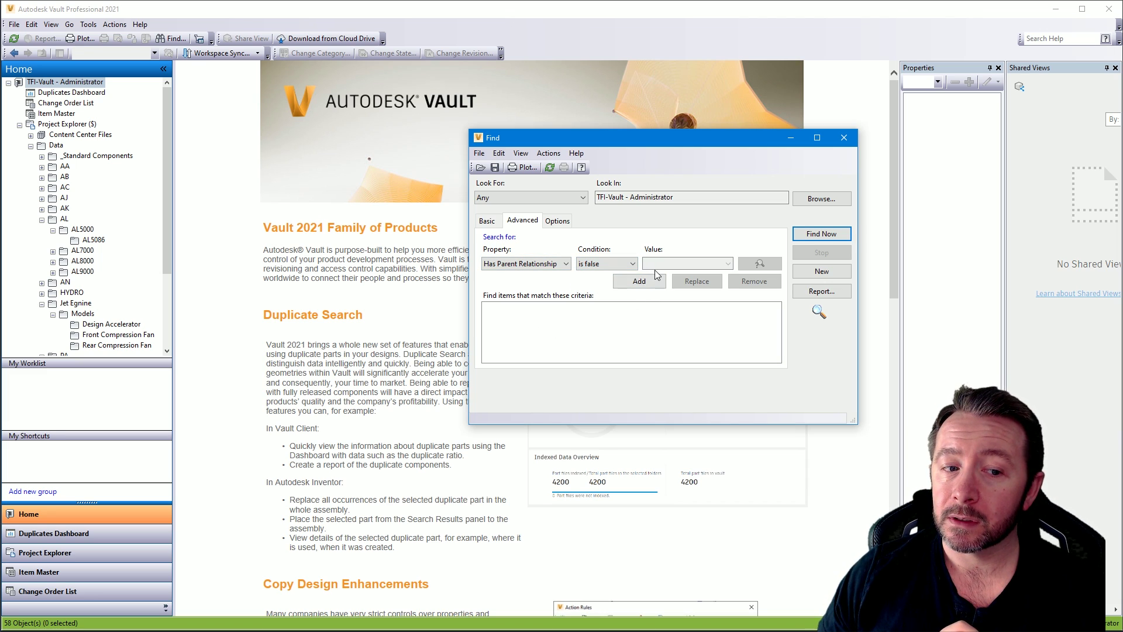
{"action": "left_click", "coordinate": [638, 283]}
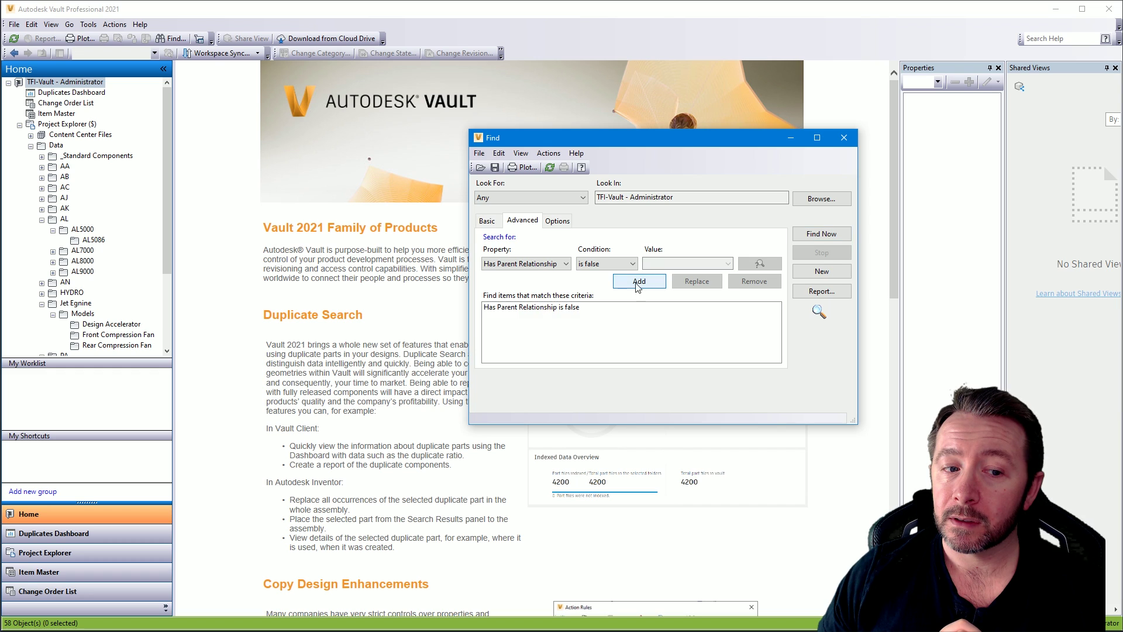
{"action": "left_click", "coordinate": [819, 234]}
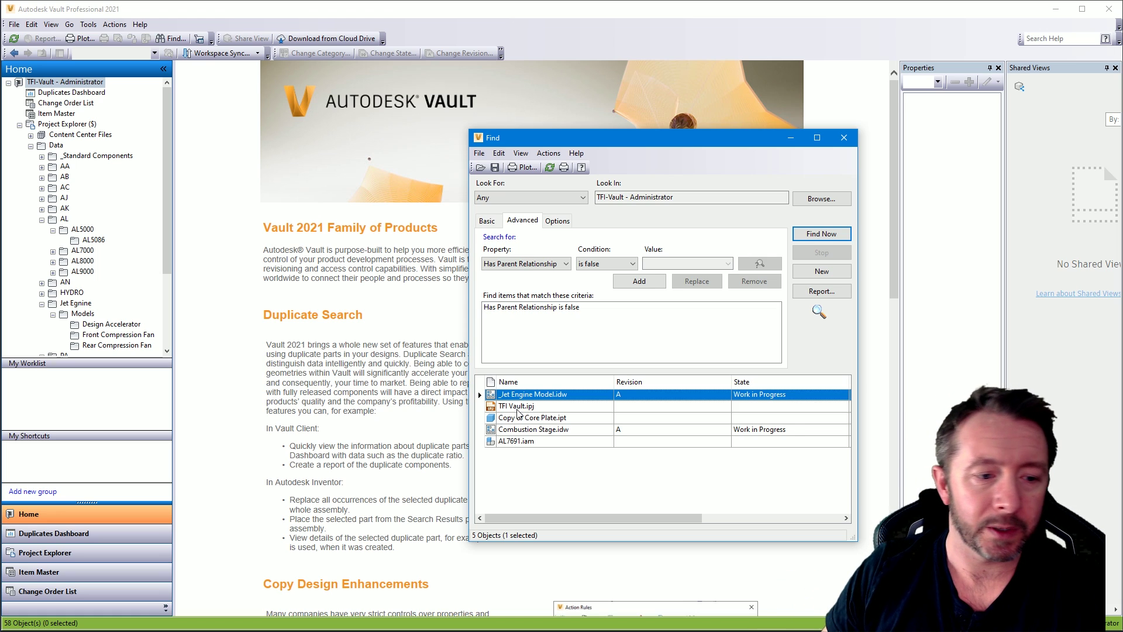
Add the criterion File Extension contains "ipt or iam" to the search and run it again.
{"action": "left_click", "coordinate": [559, 264]}
{"action": "left_click_drag", "start_coordinate": [567, 422], "coordinate": [570, 379]}
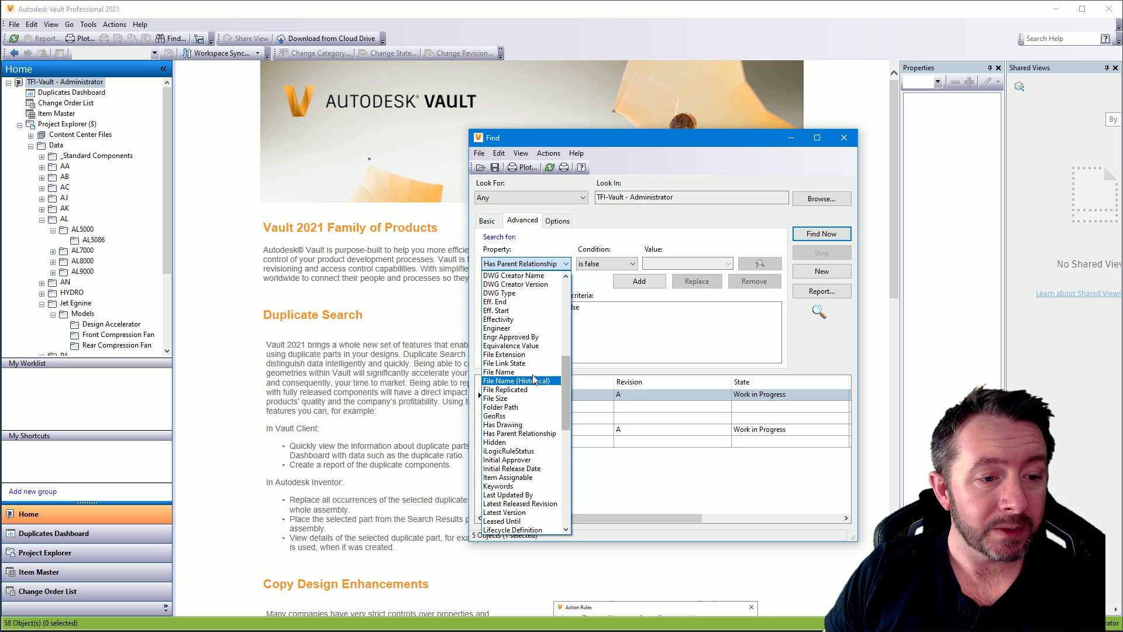
{"action": "left_click", "coordinate": [528, 355]}
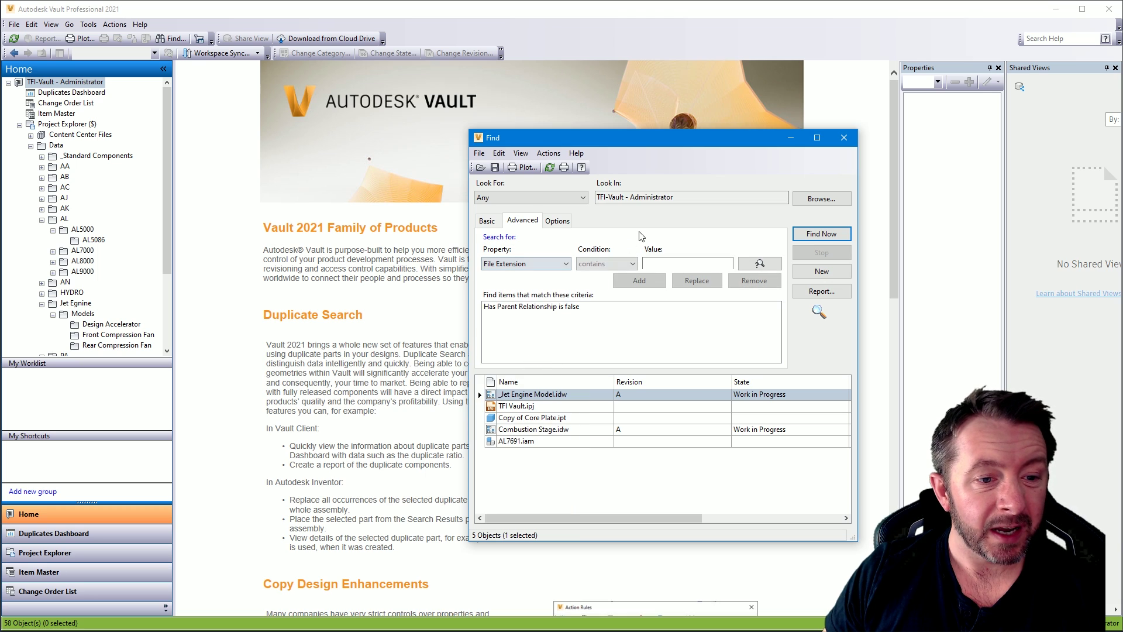
{"action": "left_click", "coordinate": [651, 263]}
{"action": "type", "text": "ipt or iam"}
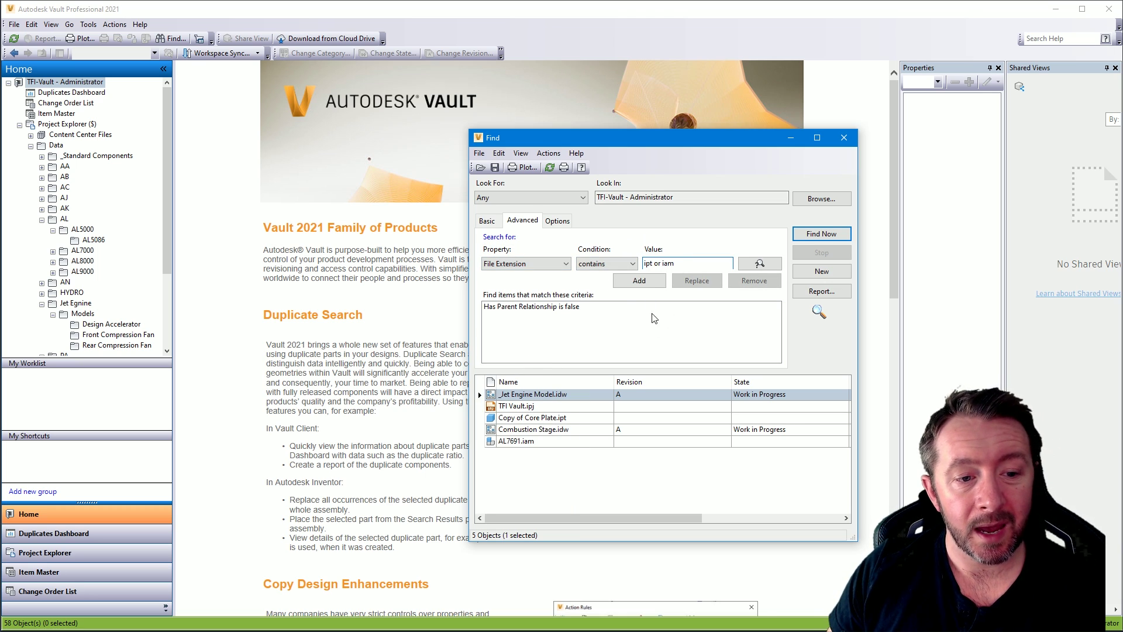
{"action": "left_click", "coordinate": [635, 281]}
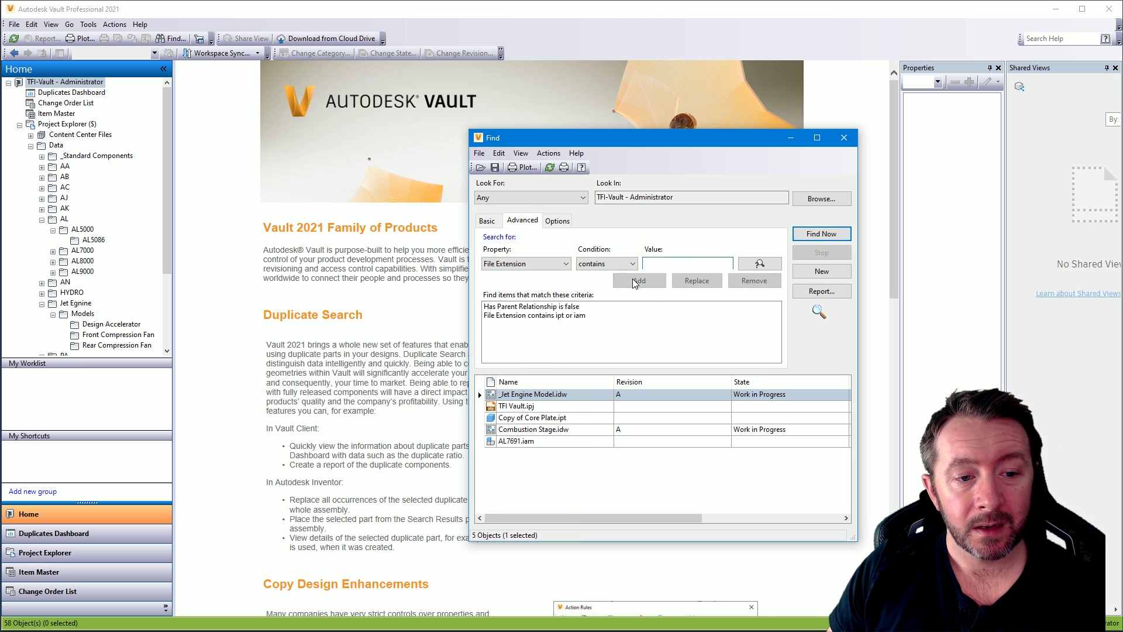
{"action": "left_click", "coordinate": [821, 235]}
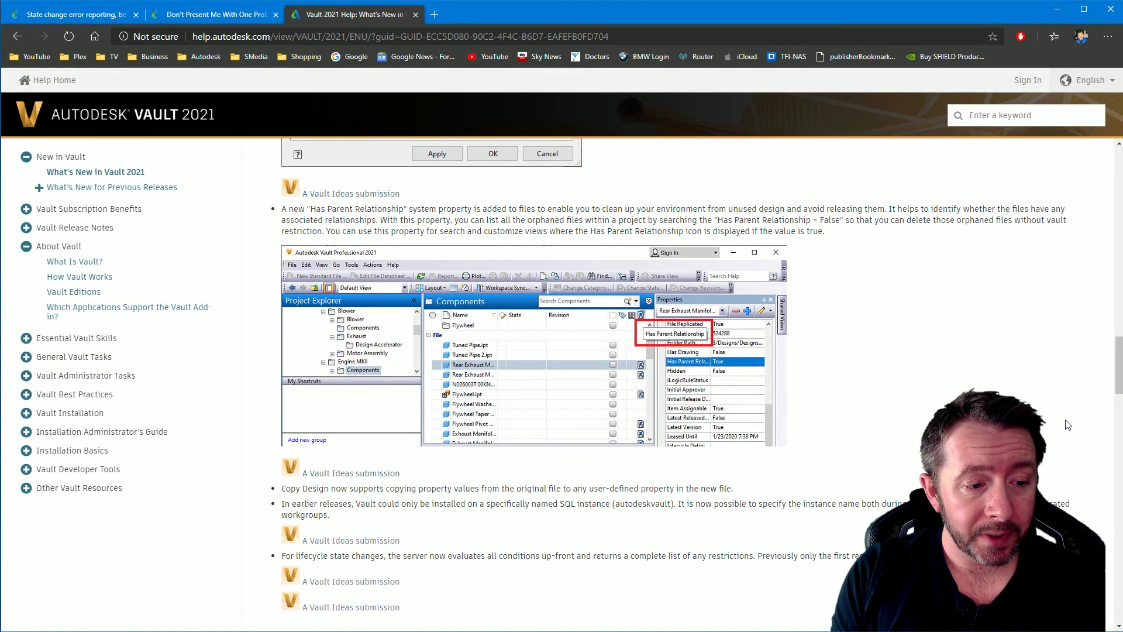
In the browser's Vault 2021 help page, highlight the notes on Copy Design property copying and named SQL instances.
{"action": "left_click_drag", "start_coordinate": [373, 488], "coordinate": [725, 488]}
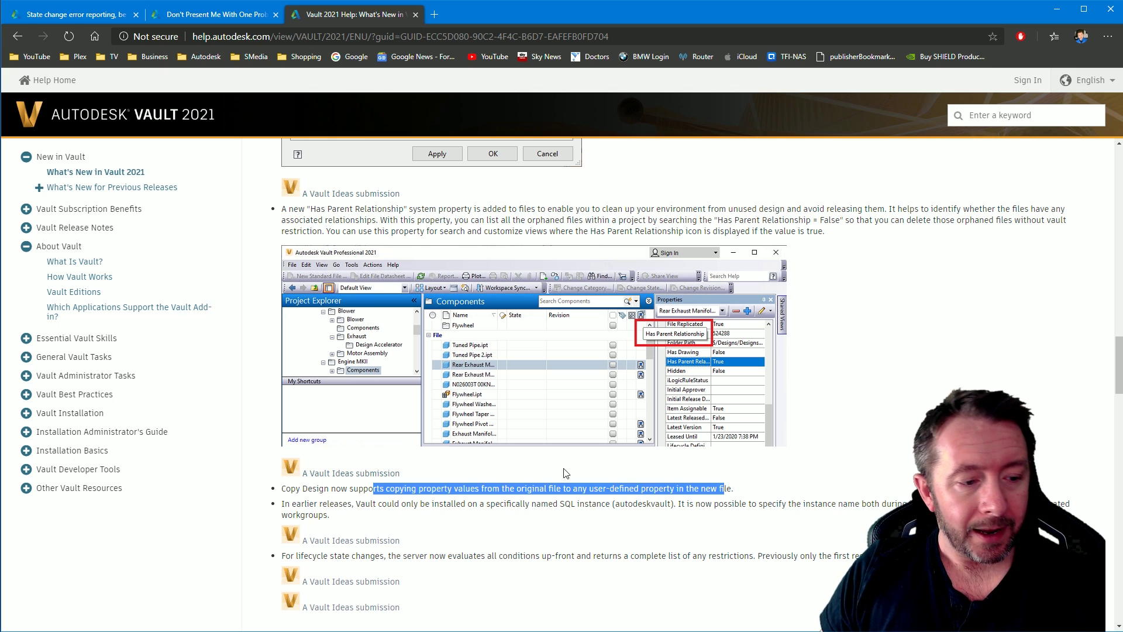
{"action": "left_click_drag", "start_coordinate": [283, 505], "coordinate": [331, 516]}
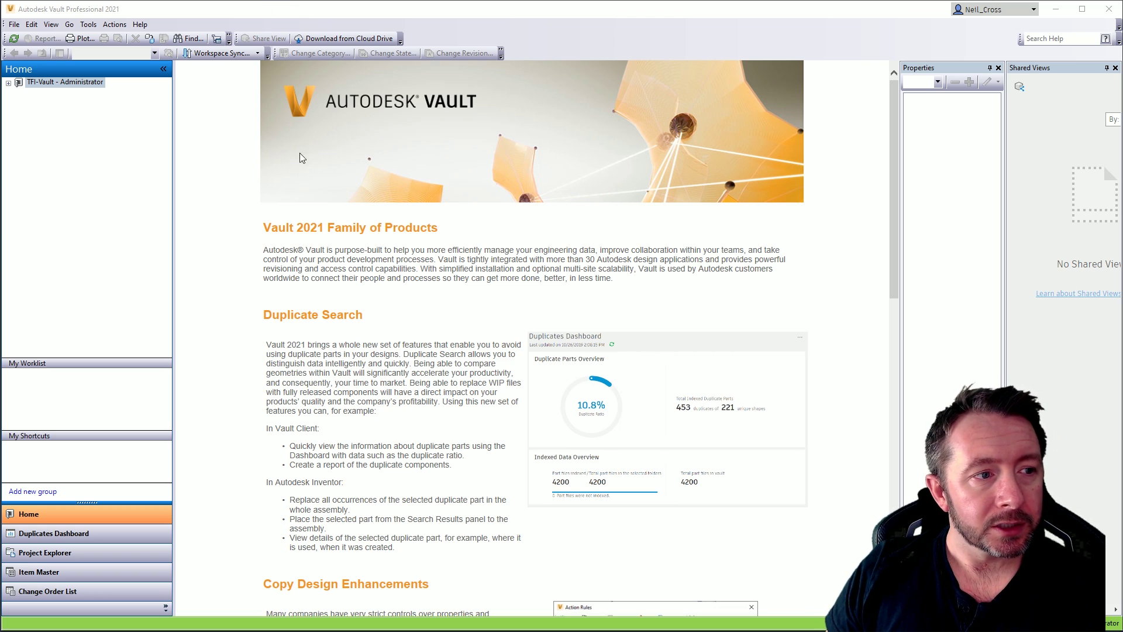
In Vault Professional, open the background color configuration for administrator access from the global settings.
{"action": "left_click", "coordinate": [89, 25]}
{"action": "mouse_move", "coordinate": [176, 96]}
{"action": "left_click", "coordinate": [260, 111]}
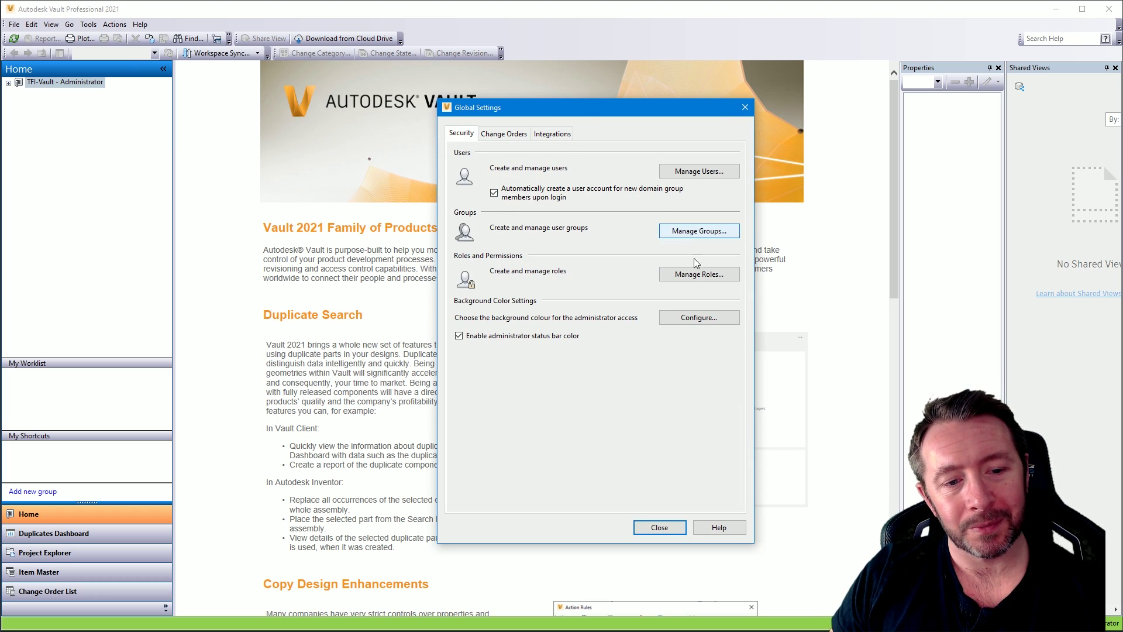
{"action": "left_click", "coordinate": [708, 317]}
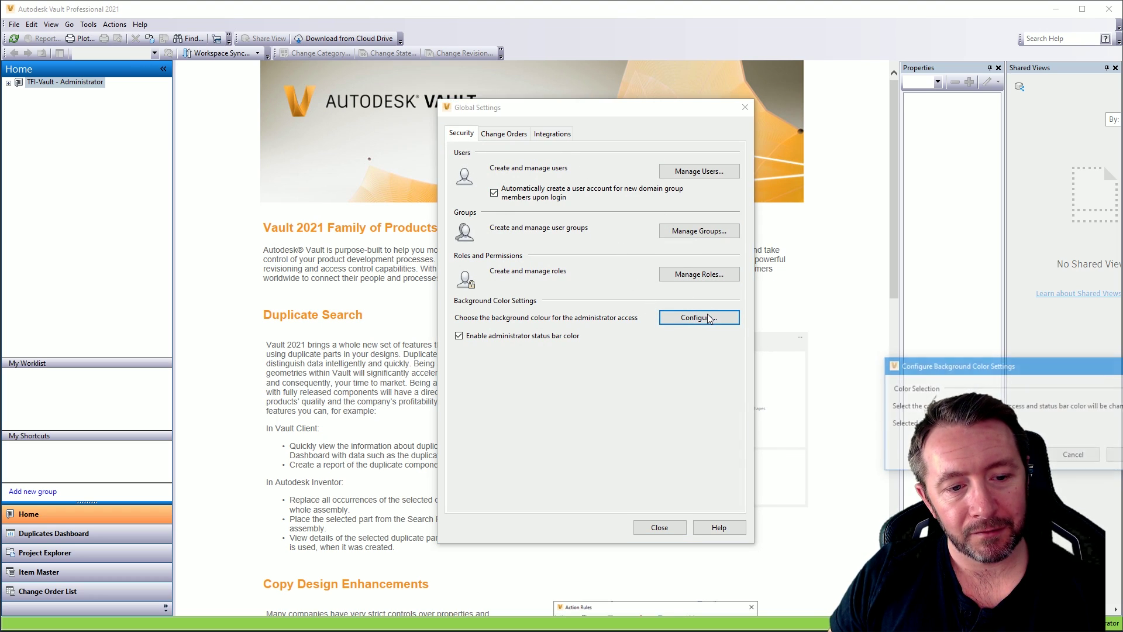
{"action": "left_click_drag", "start_coordinate": [996, 359], "coordinate": [606, 220]}
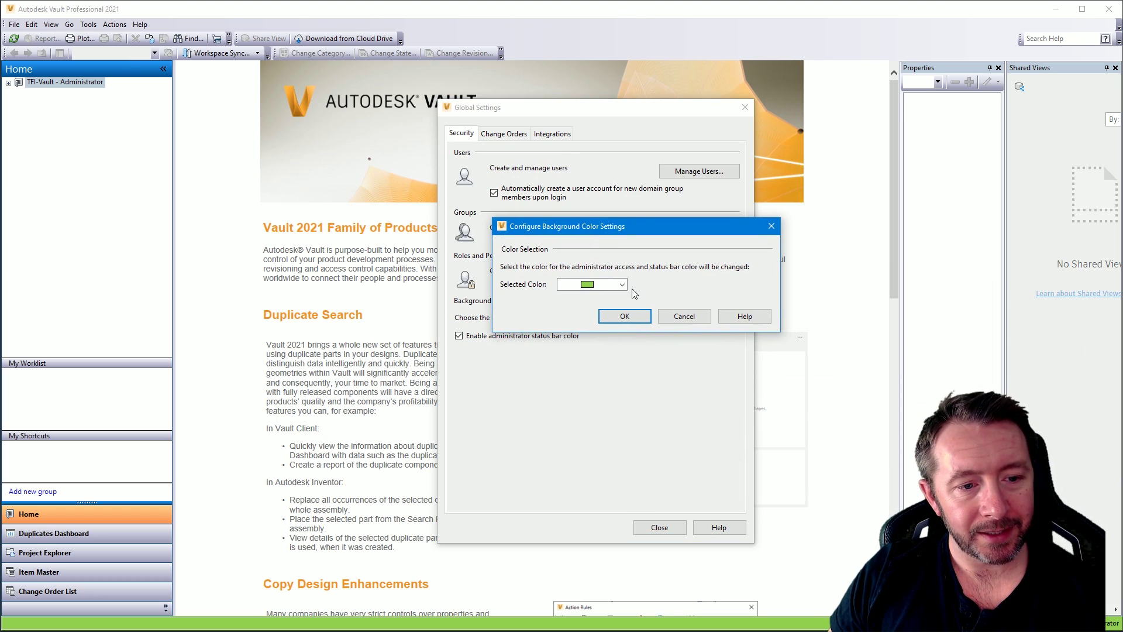
Set the administrator status bar color to the web color DarkOrchid and close the global settings.
{"action": "left_click", "coordinate": [622, 285]}
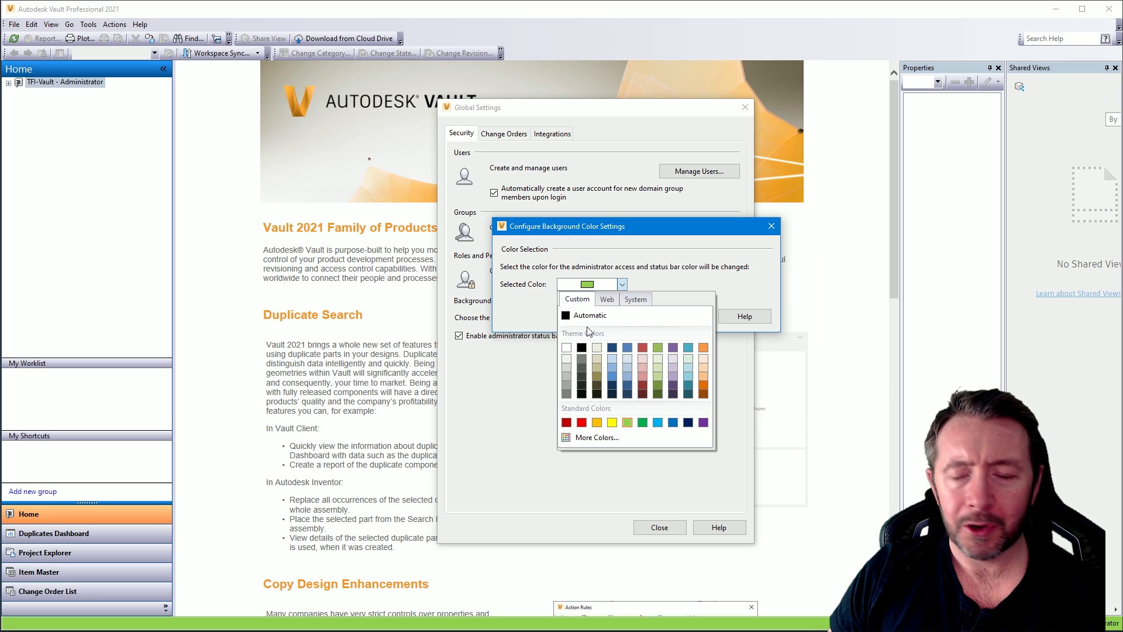
{"action": "left_click", "coordinate": [607, 299]}
{"action": "left_click_drag", "start_coordinate": [704, 319], "coordinate": [709, 349]}
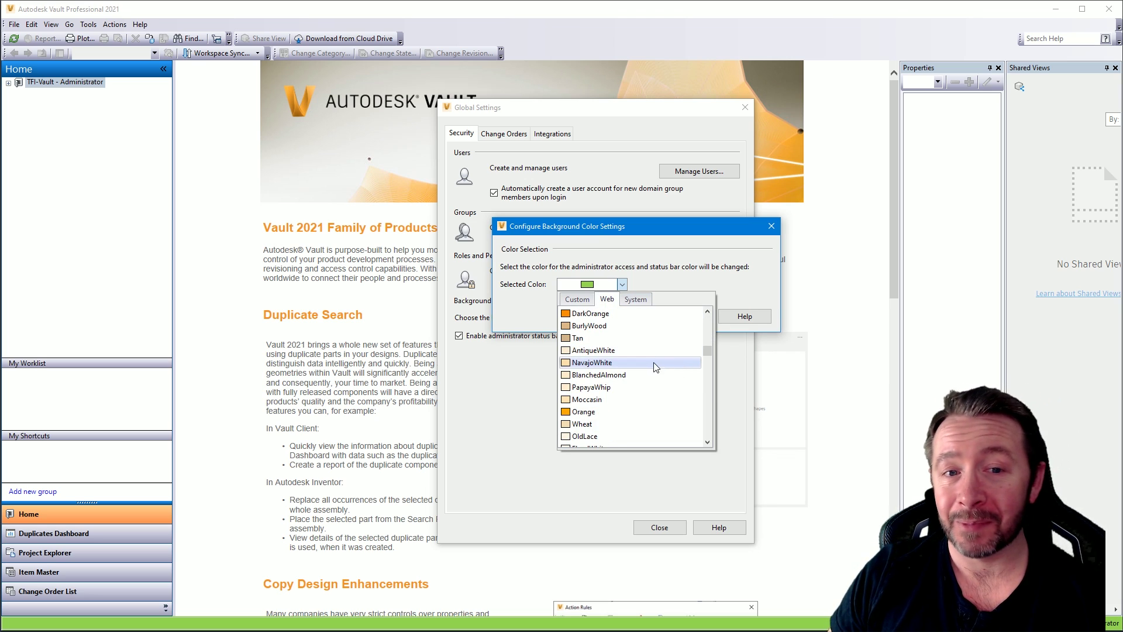
{"action": "left_click_drag", "start_coordinate": [708, 350], "coordinate": [703, 426]}
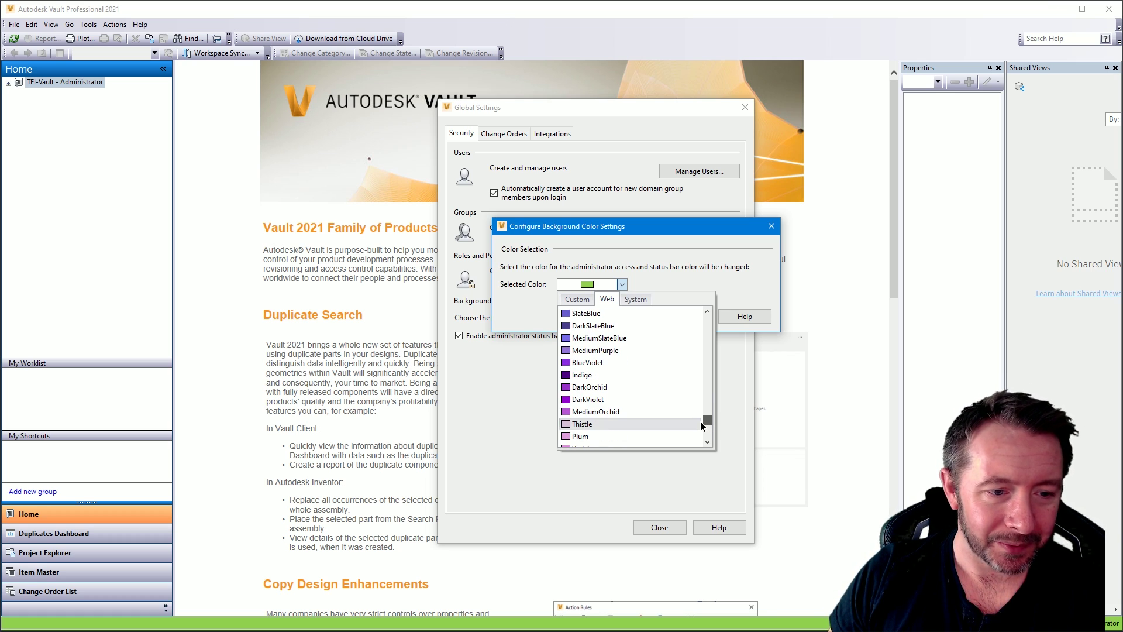
{"action": "left_click", "coordinate": [644, 386]}
{"action": "left_click", "coordinate": [637, 316]}
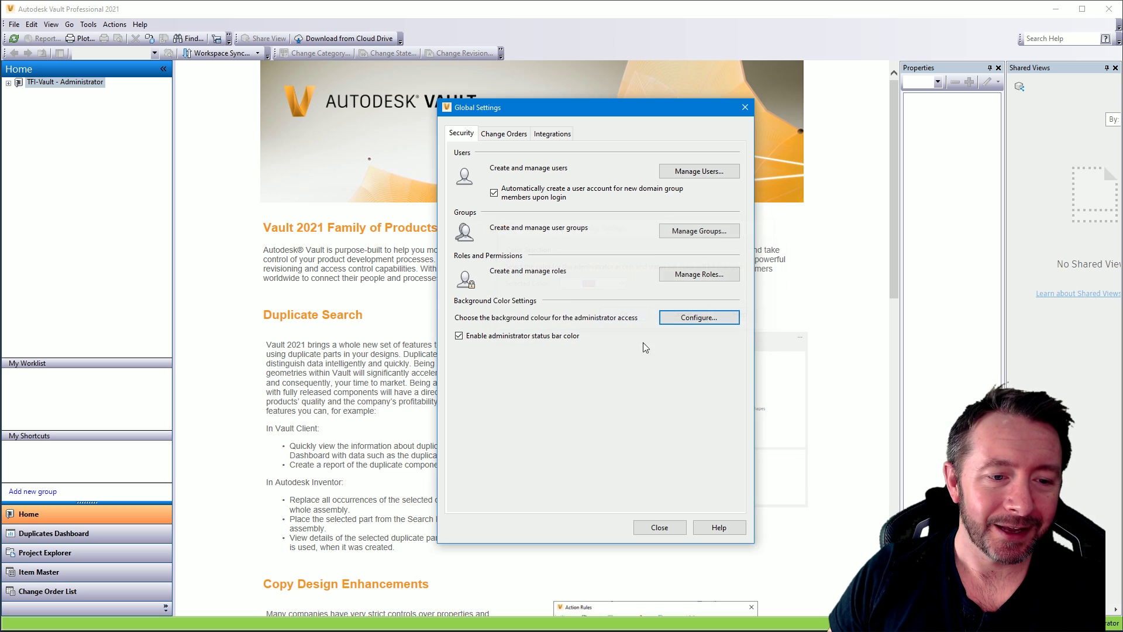
{"action": "left_click", "coordinate": [652, 527]}
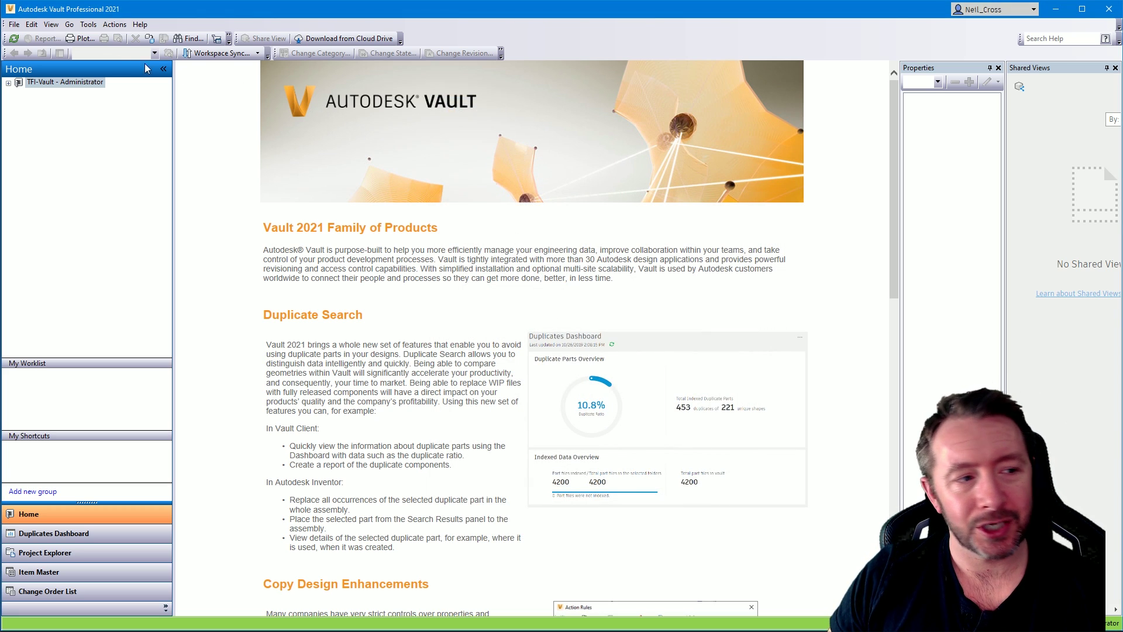
Log out of the vault and log back in to apply the new status bar color.
{"action": "left_click", "coordinate": [14, 24]}
{"action": "left_click", "coordinate": [39, 64]}
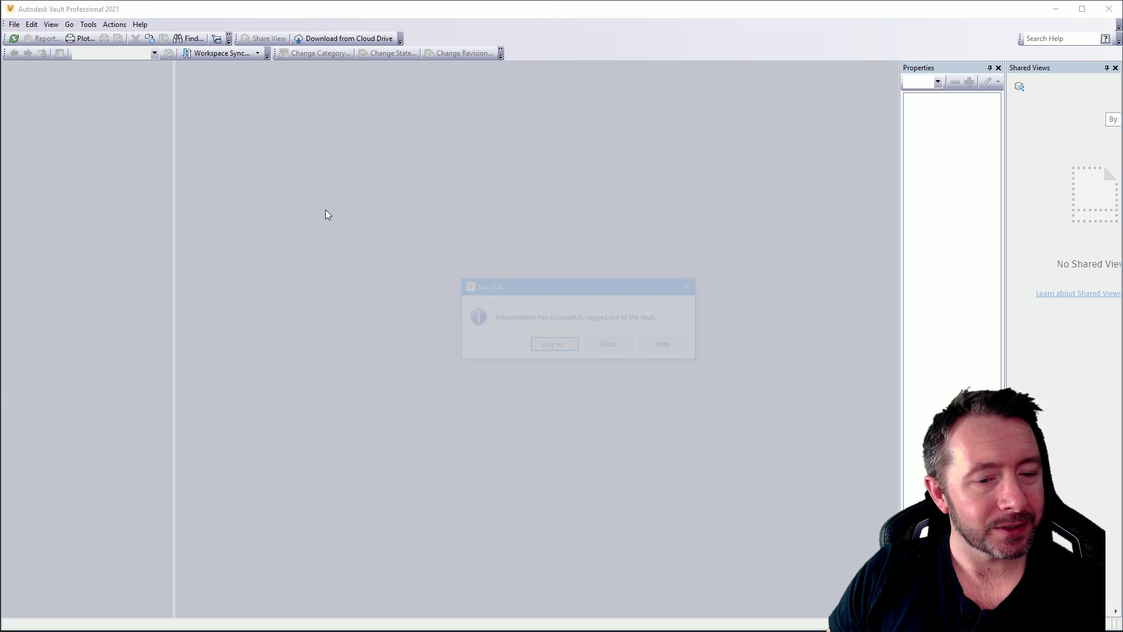
{"action": "left_click", "coordinate": [553, 344]}
{"action": "left_click", "coordinate": [538, 385]}
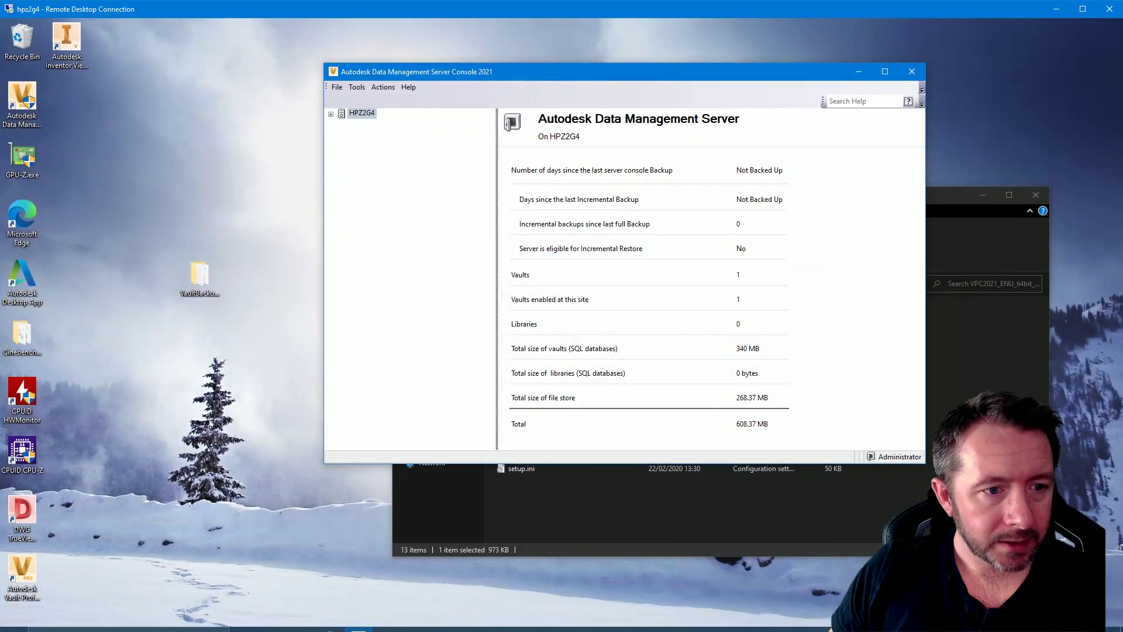
In Autodesk Data Management Server Console, review the Audit Log Configuration in the advanced global settings and cancel without changes.
{"action": "left_click", "coordinate": [356, 88]}
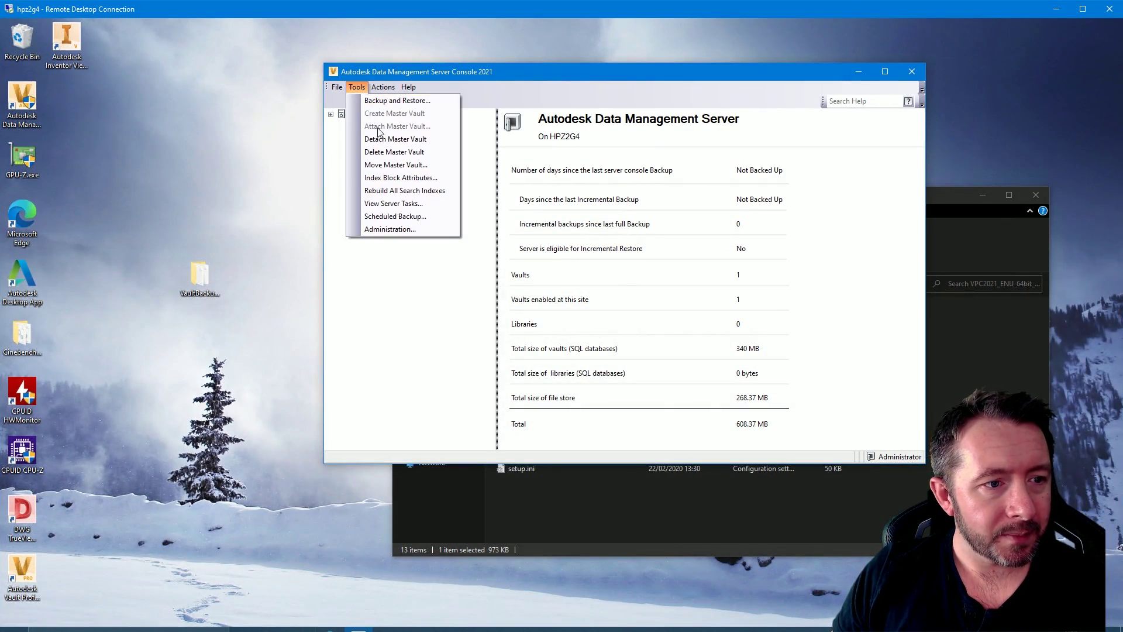
{"action": "left_click", "coordinate": [394, 229]}
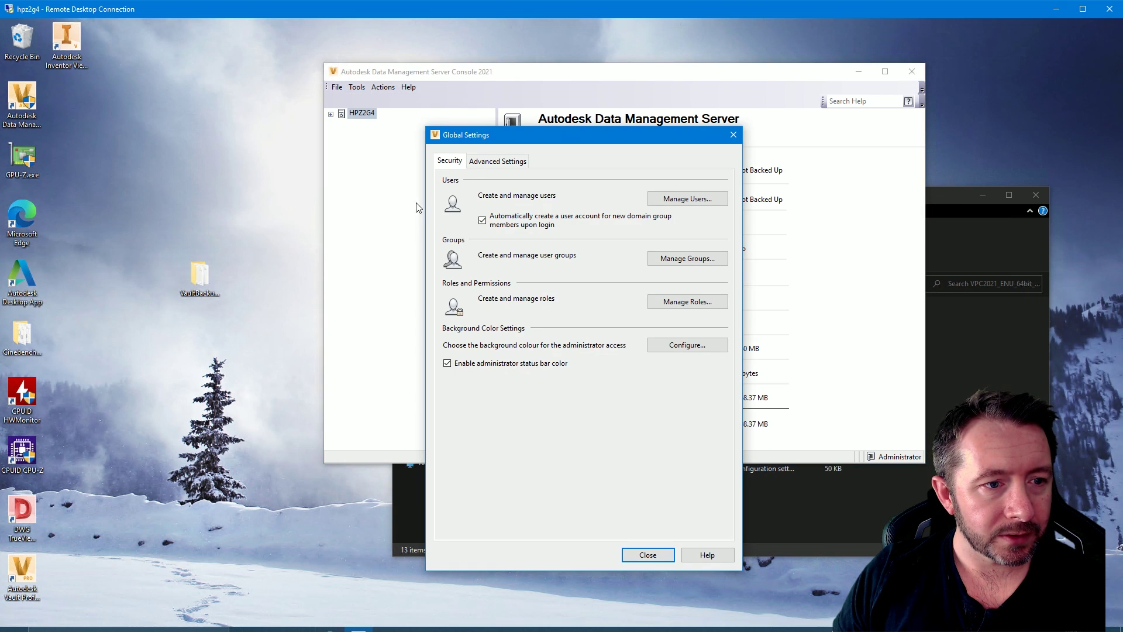
{"action": "left_click", "coordinate": [492, 165]}
{"action": "left_click", "coordinate": [674, 199]}
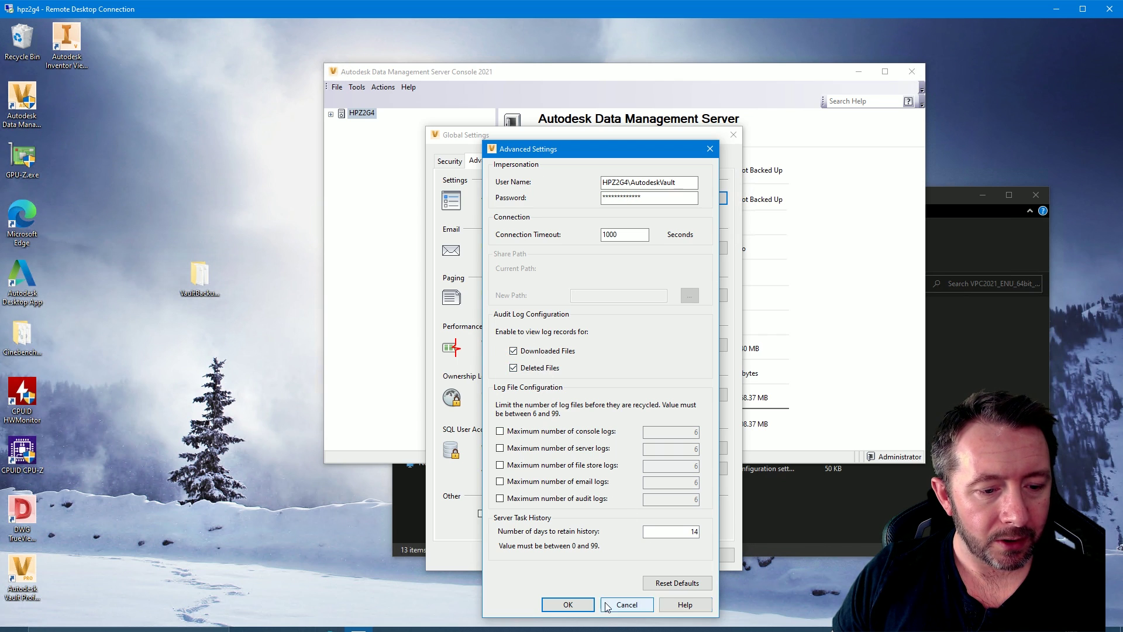
{"action": "left_click", "coordinate": [626, 605]}
{"action": "left_click", "coordinate": [637, 556]}
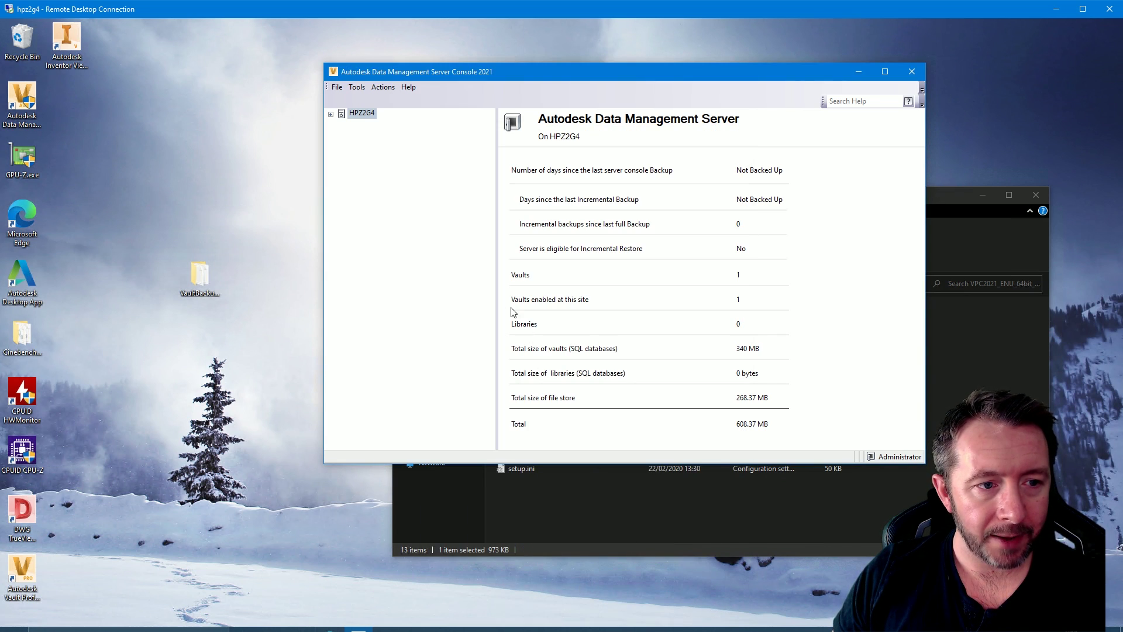
Expand the server's Management node and select Audit Logs.
{"action": "left_click", "coordinate": [331, 115]}
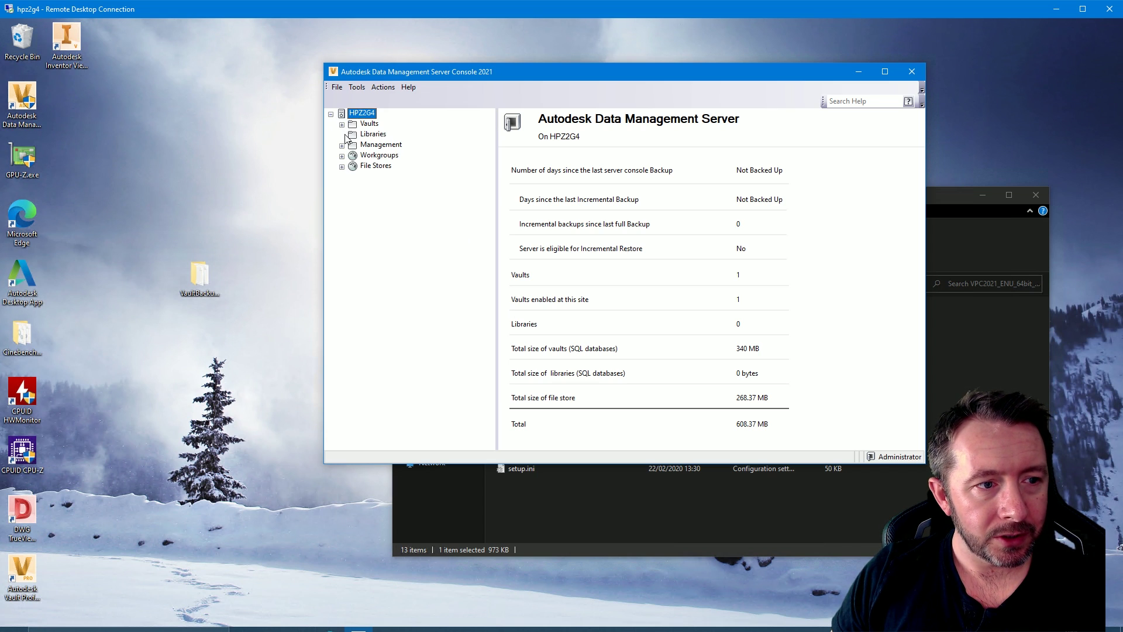
{"action": "left_click_drag", "start_coordinate": [388, 75], "coordinate": [359, 57]}
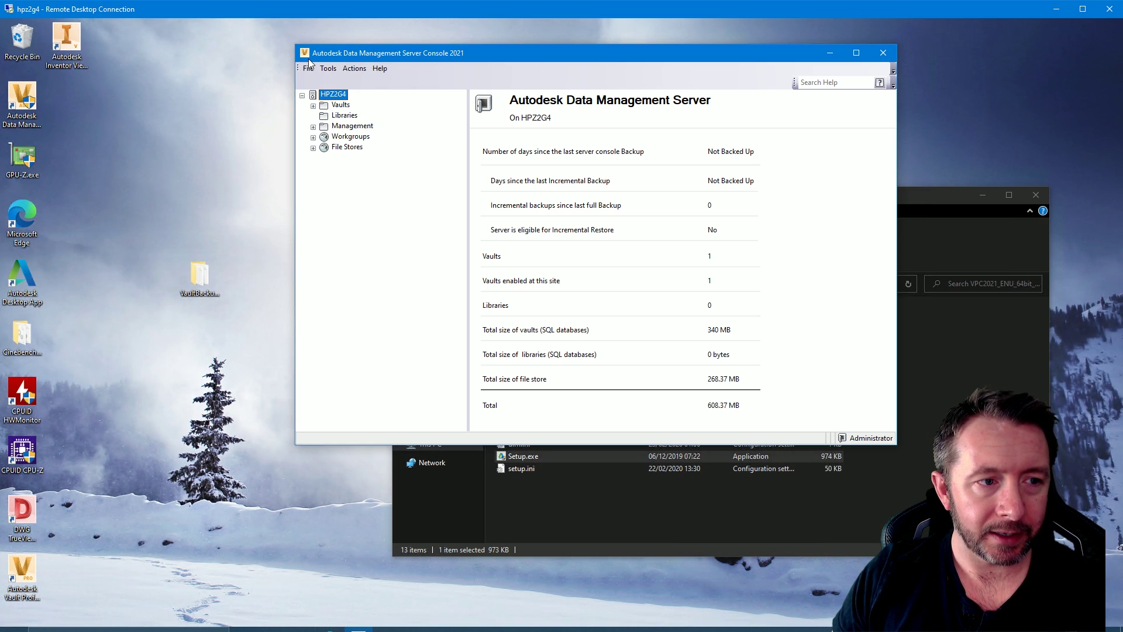
{"action": "left_click", "coordinate": [313, 127]}
{"action": "left_click", "coordinate": [356, 169]}
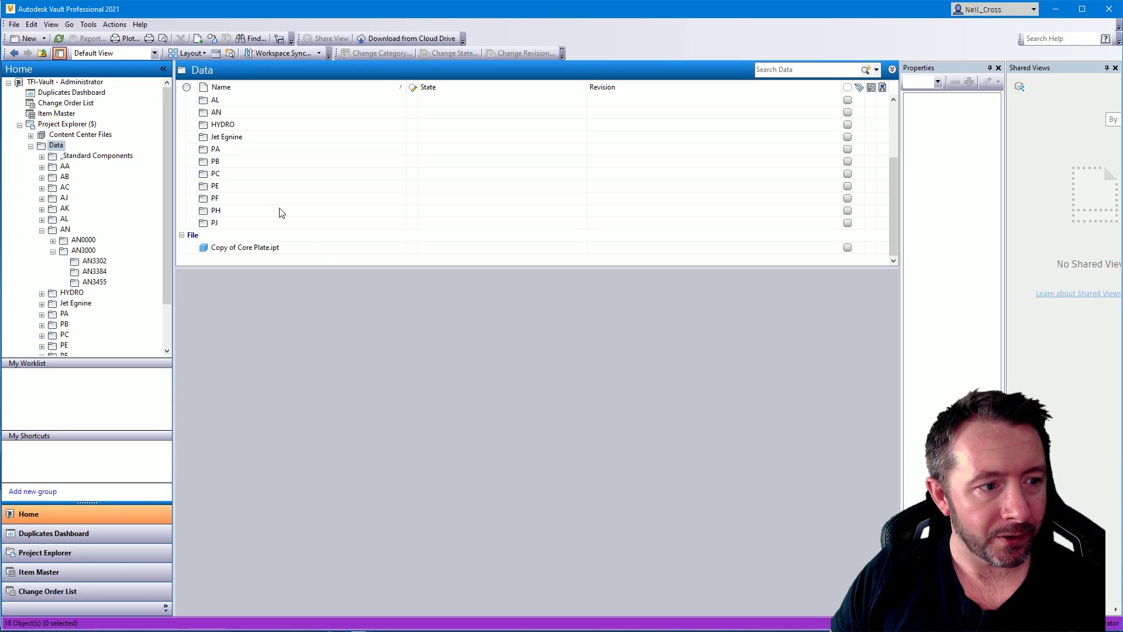
In Vault Professional, permanently delete Copy of Core Plate.ipt from the Data folder.
{"action": "right_click", "coordinate": [244, 250]}
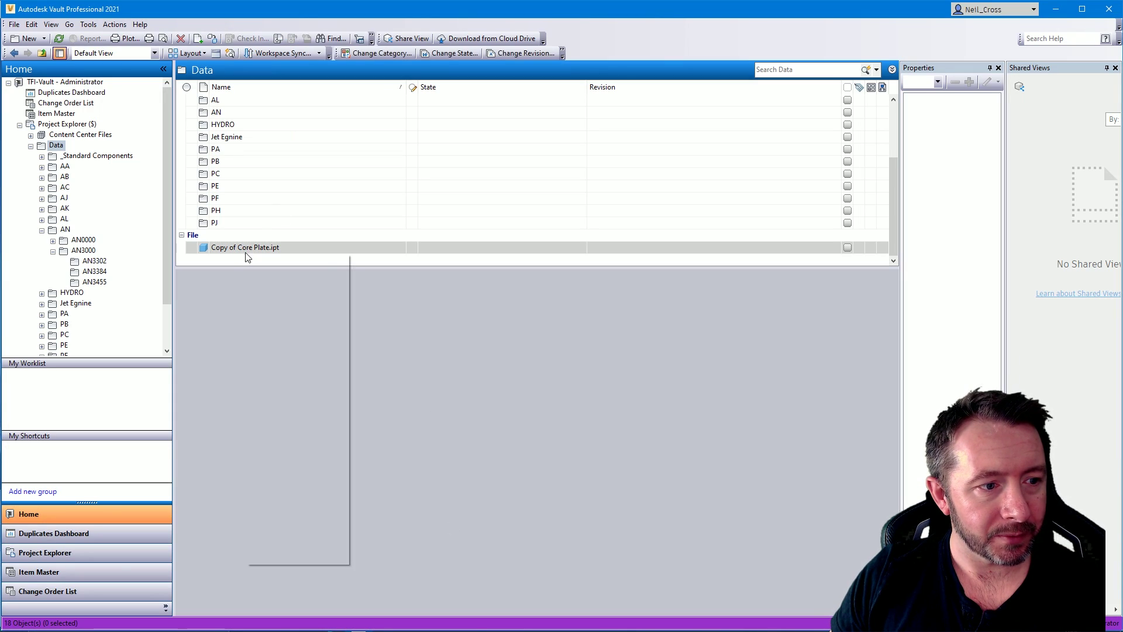
{"action": "left_click", "coordinate": [292, 474]}
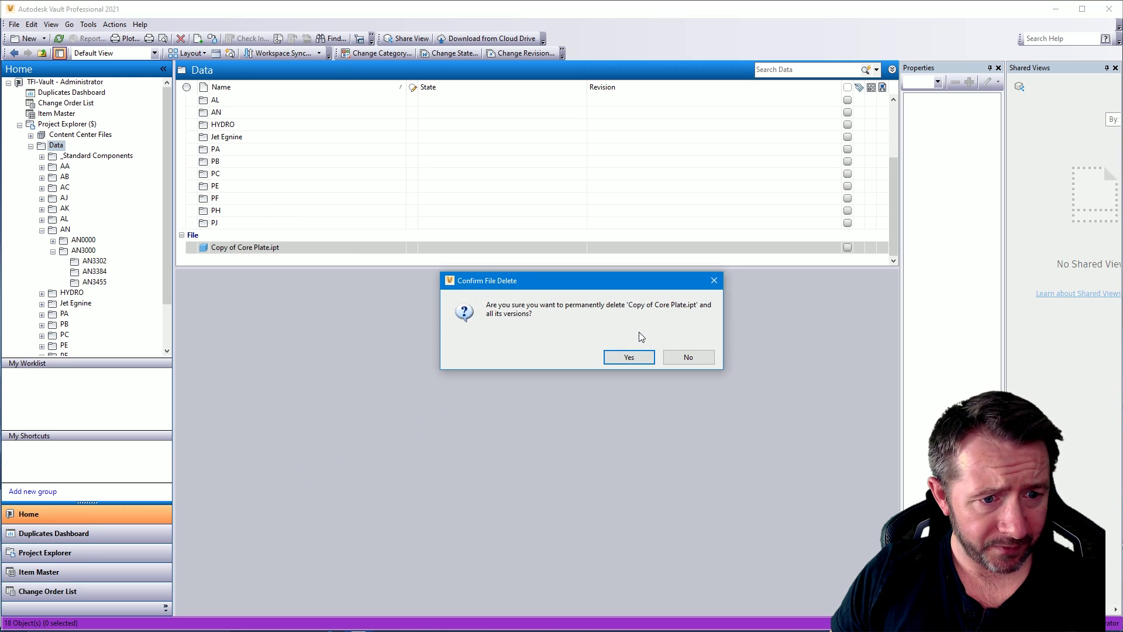
{"action": "left_click", "coordinate": [629, 356]}
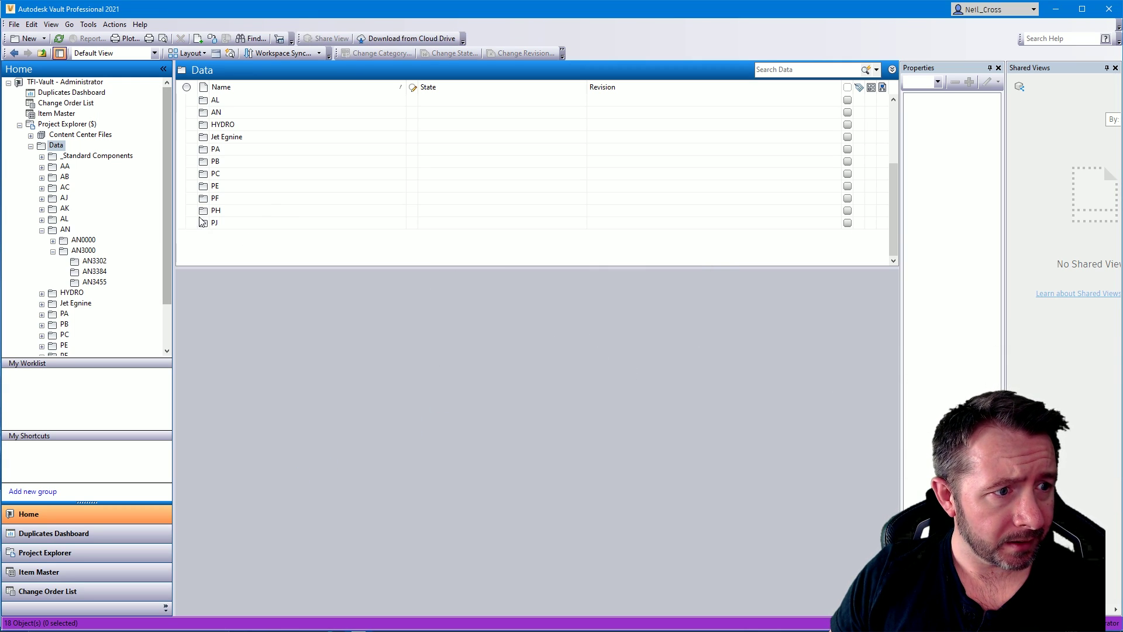
Run a Get on the PH4037 folder inside PH4000, under the PH folder.
{"action": "double_click", "coordinate": [210, 211]}
{"action": "double_click", "coordinate": [242, 114]}
{"action": "double_click", "coordinate": [245, 115]}
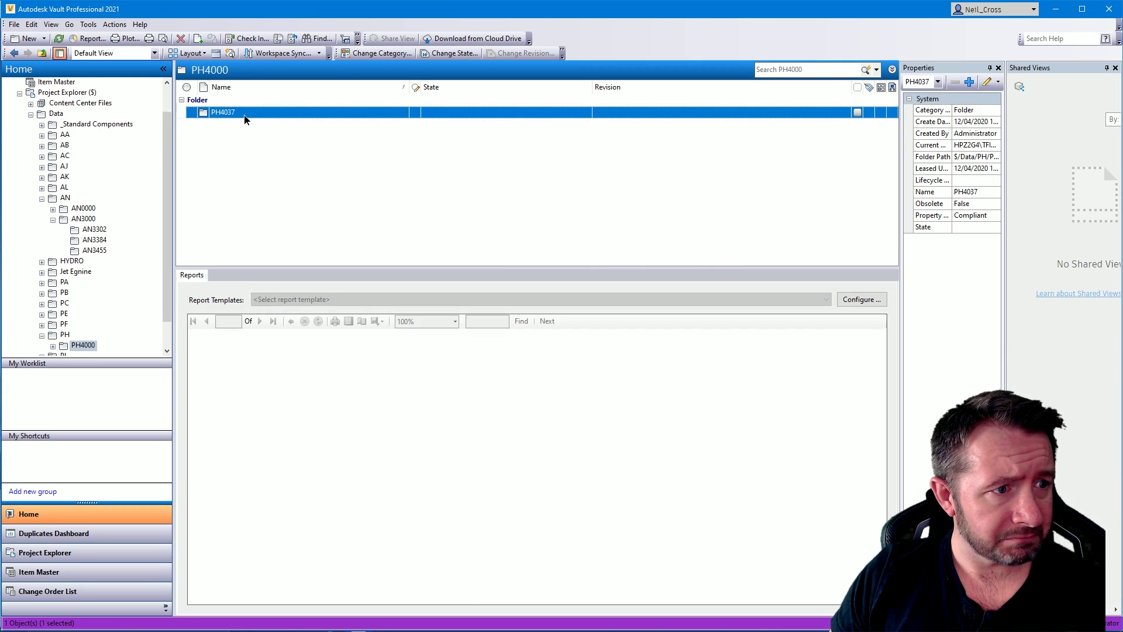
{"action": "right_click", "coordinate": [245, 117]}
{"action": "left_click", "coordinate": [300, 215]}
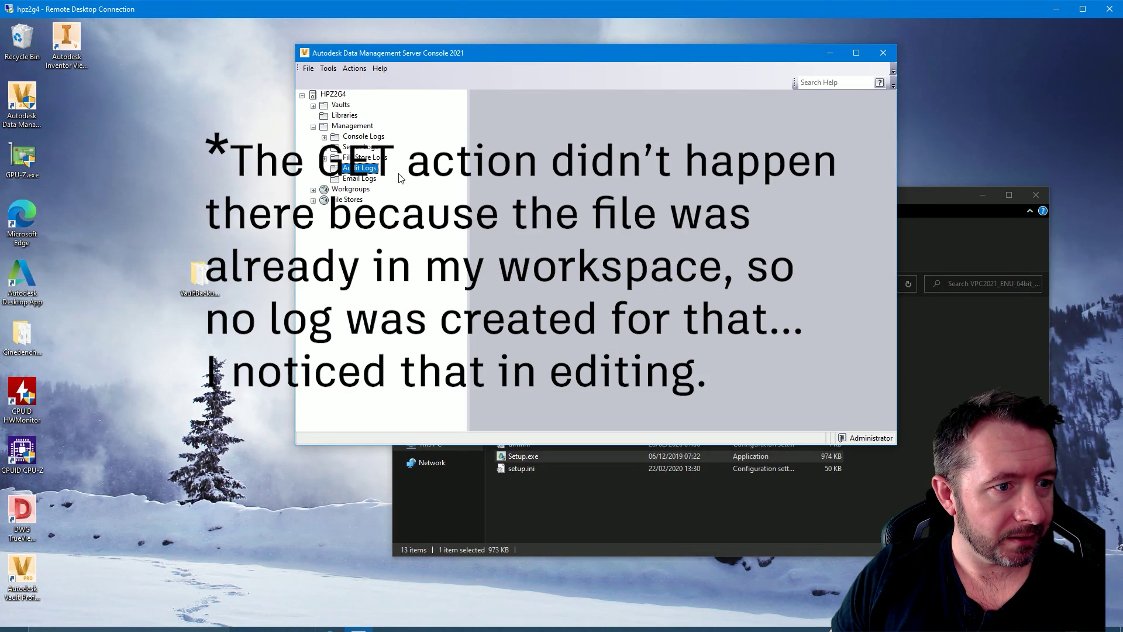
In the Data Management Server Console, refresh the logs and open today's audit log, dated 12/04/2020.
{"action": "left_click", "coordinate": [354, 69]}
{"action": "left_click", "coordinate": [370, 109]}
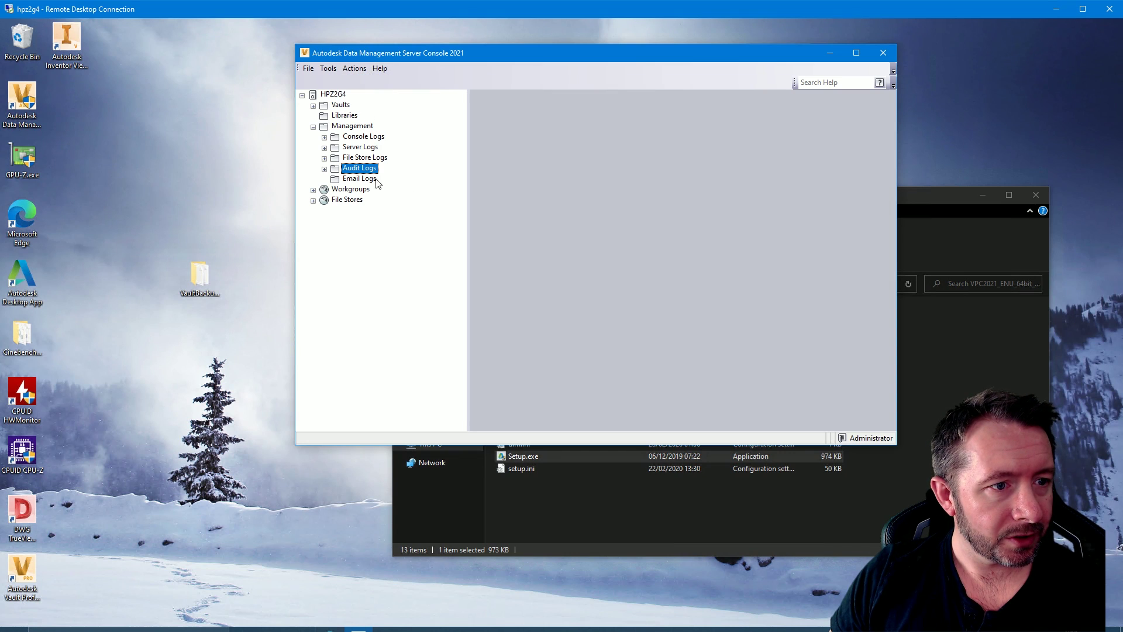
{"action": "left_click", "coordinate": [324, 169]}
{"action": "left_click", "coordinate": [367, 179]}
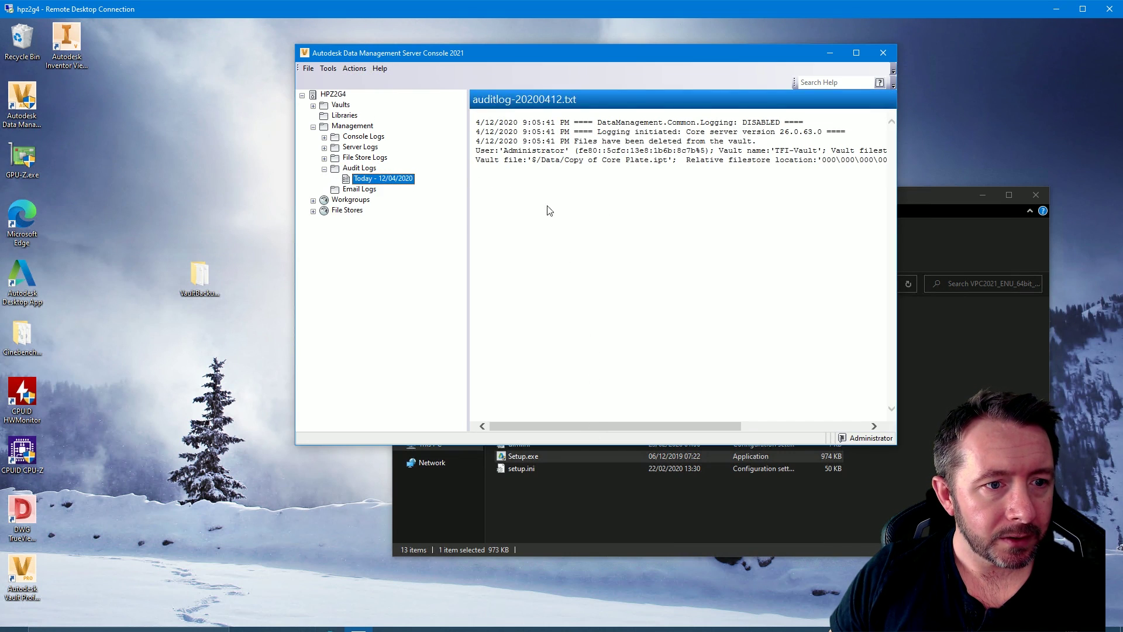
Examine the file deletion record in today's audit log, highlighting its time stamp.
{"action": "left_click_drag", "start_coordinate": [566, 424], "coordinate": [532, 416]}
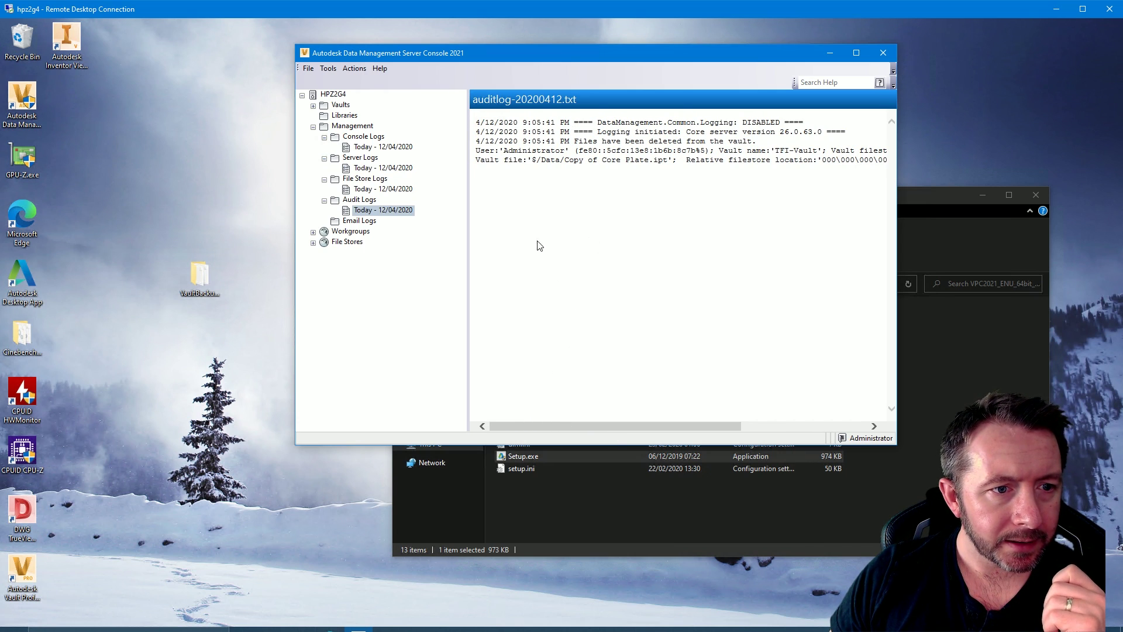
{"action": "mouse_move", "coordinate": [618, 429]}
{"action": "left_mouse_down"}
{"action": "mouse_move", "coordinate": [733, 437]}
{"action": "mouse_move", "coordinate": [620, 432]}
{"action": "left_mouse_up"}
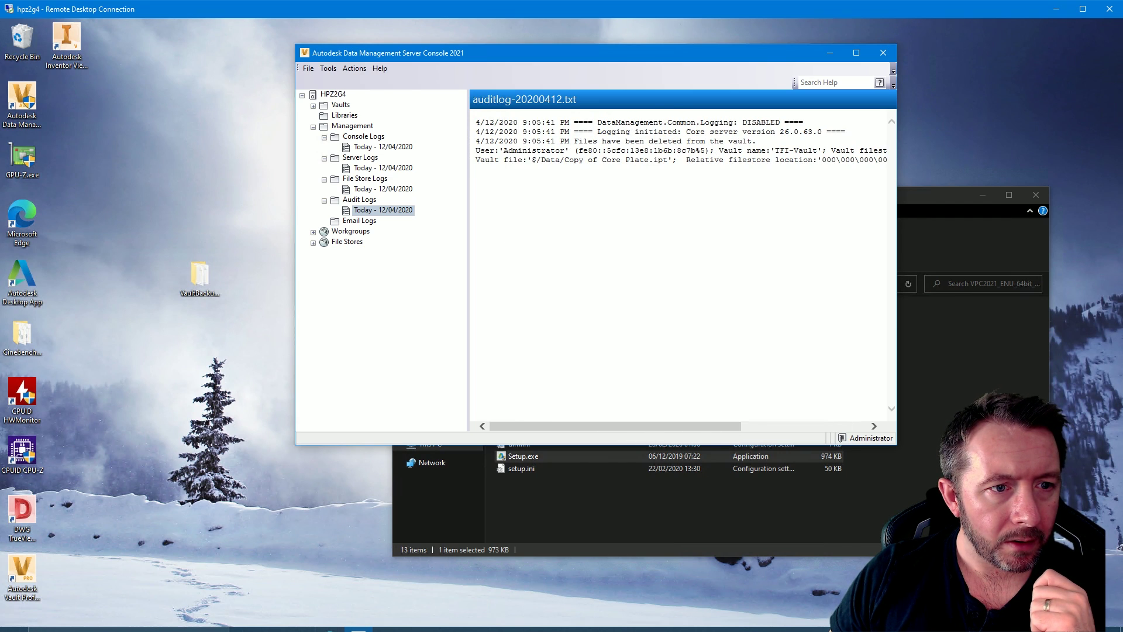
{"action": "mouse_move", "coordinate": [541, 141]}
{"action": "left_mouse_down"}
{"action": "mouse_move", "coordinate": [522, 141]}
{"action": "mouse_move", "coordinate": [560, 142]}
{"action": "left_mouse_up"}
{"action": "double_click", "coordinate": [509, 141]}
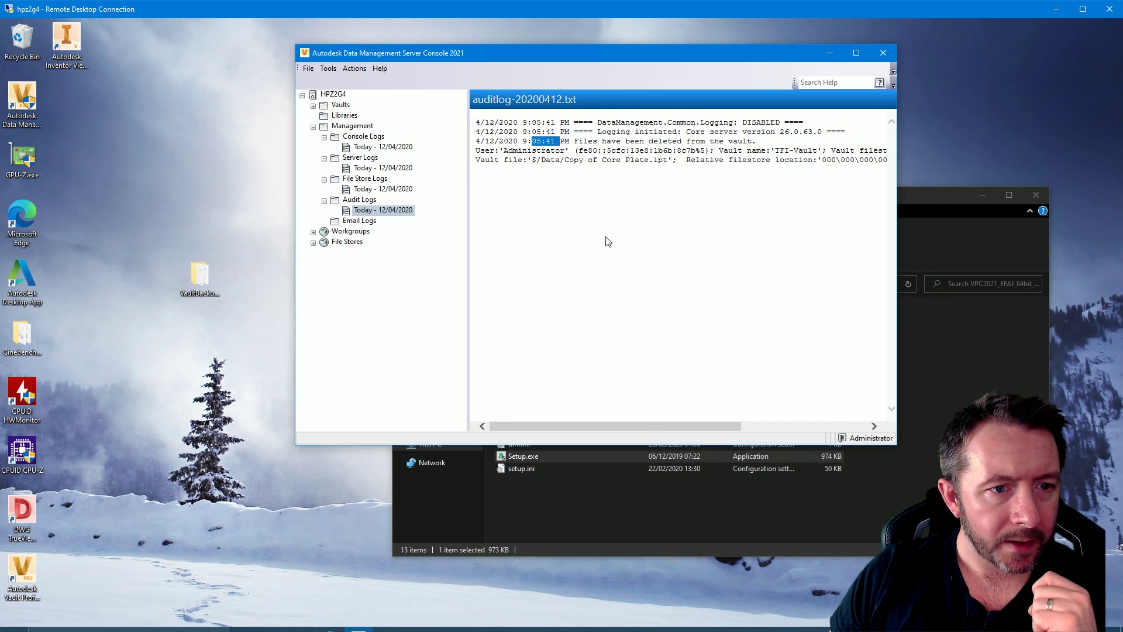
{"action": "left_click_drag", "start_coordinate": [629, 426], "coordinate": [599, 427]}
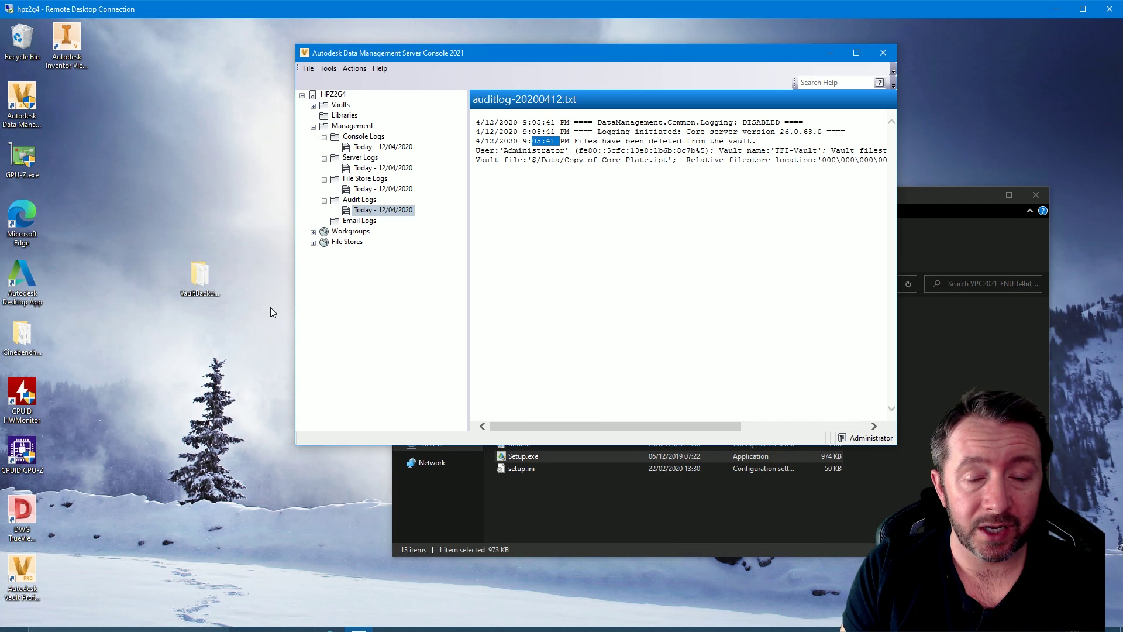
Recheck the audit log options for downloaded and deleted files in the server's Advanced Settings, then close without changes.
{"action": "left_click", "coordinate": [328, 68]}
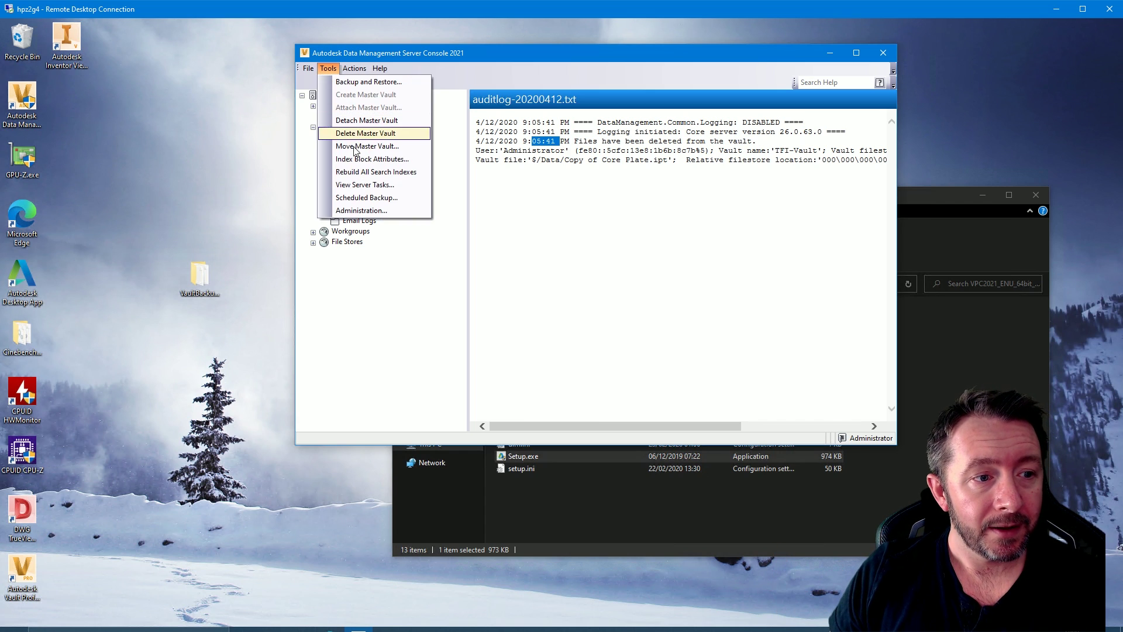
{"action": "left_click", "coordinate": [361, 210]}
{"action": "left_click", "coordinate": [498, 159]}
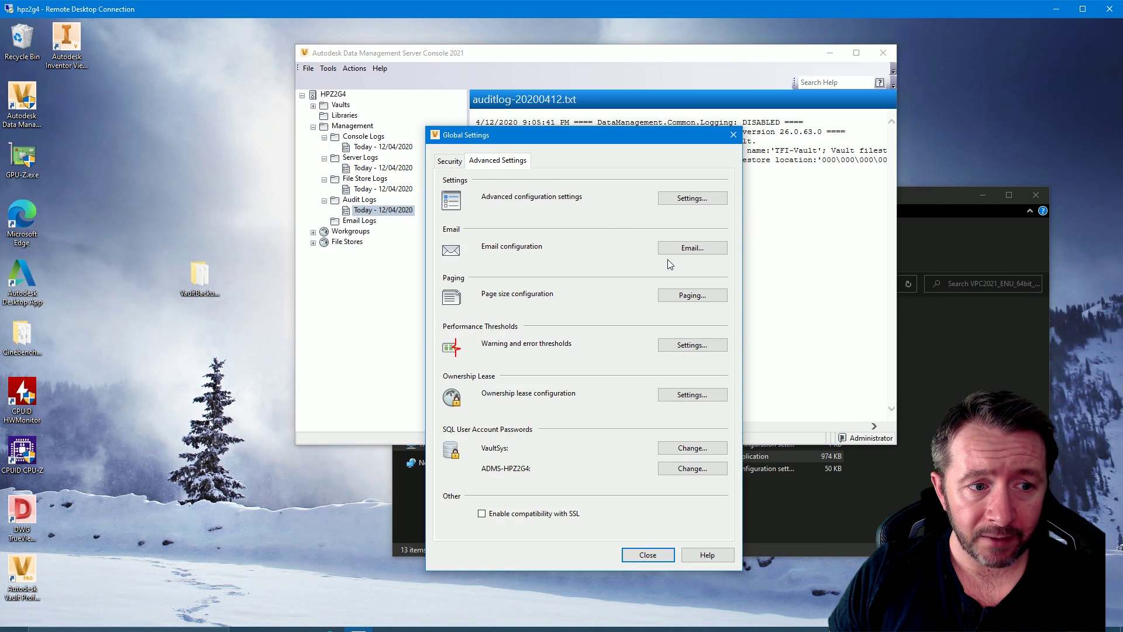
{"action": "left_click", "coordinate": [681, 198]}
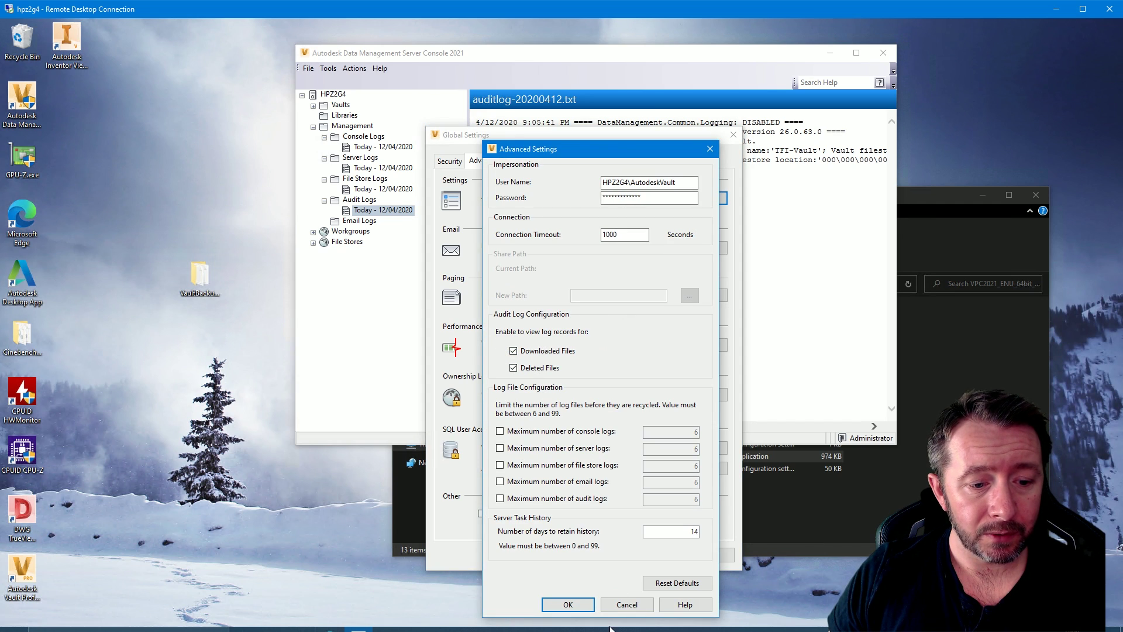
{"action": "left_click", "coordinate": [626, 604]}
{"action": "left_click", "coordinate": [654, 552]}
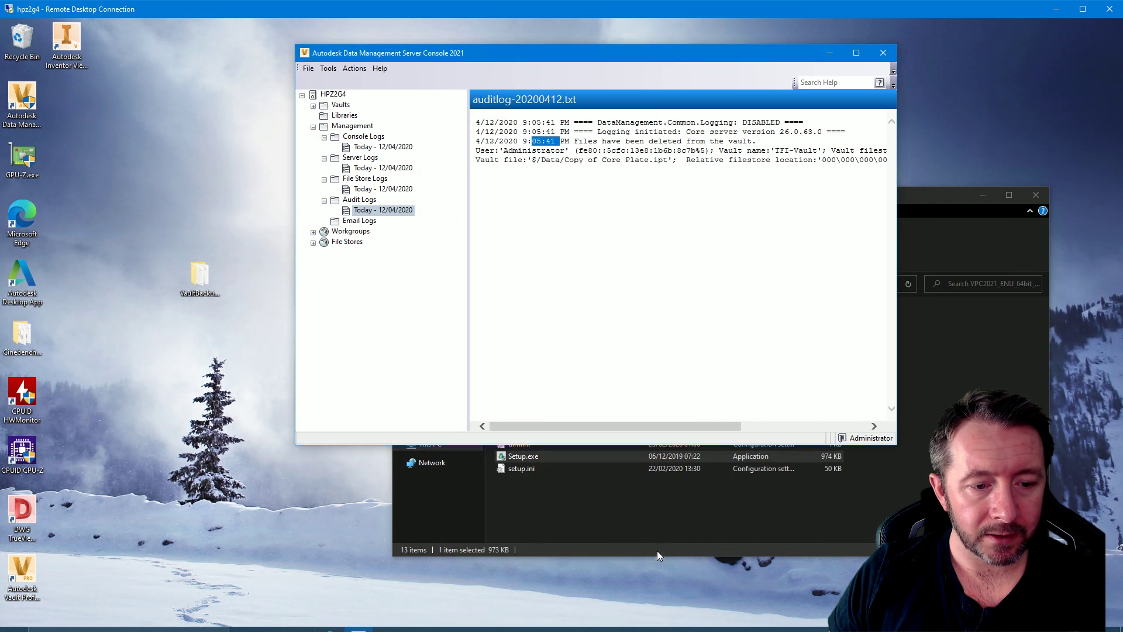
{"action": "left_click", "coordinate": [638, 402]}
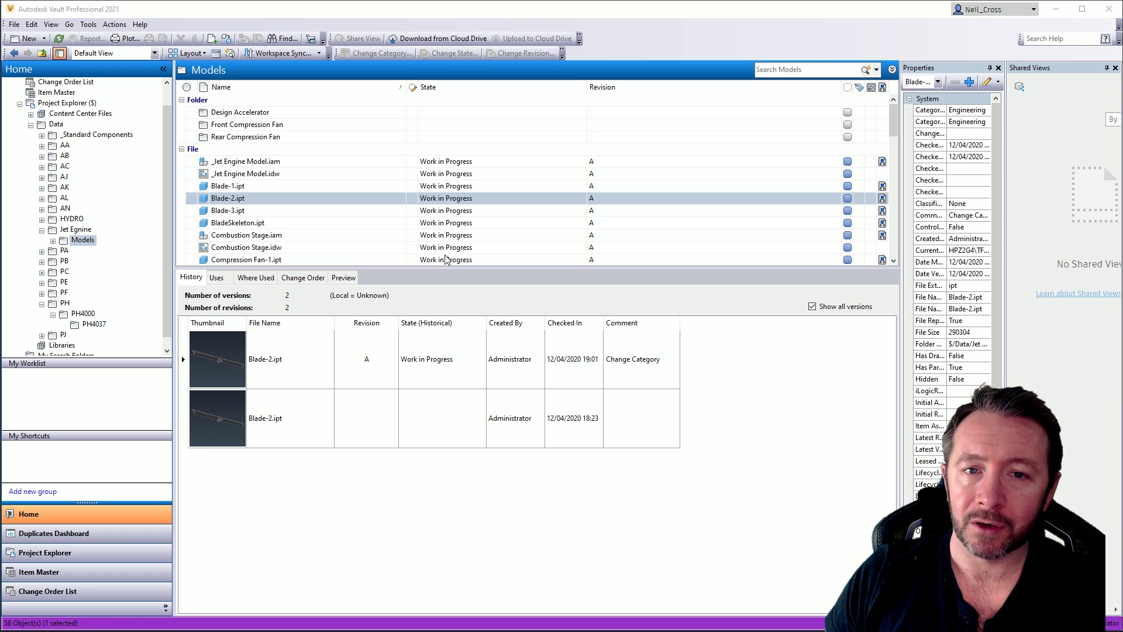
Open the Flexible Release Process lifecycle definition for editing from the vault's behavior settings.
{"action": "left_click", "coordinate": [89, 24]}
{"action": "mouse_move", "coordinate": [222, 109]}
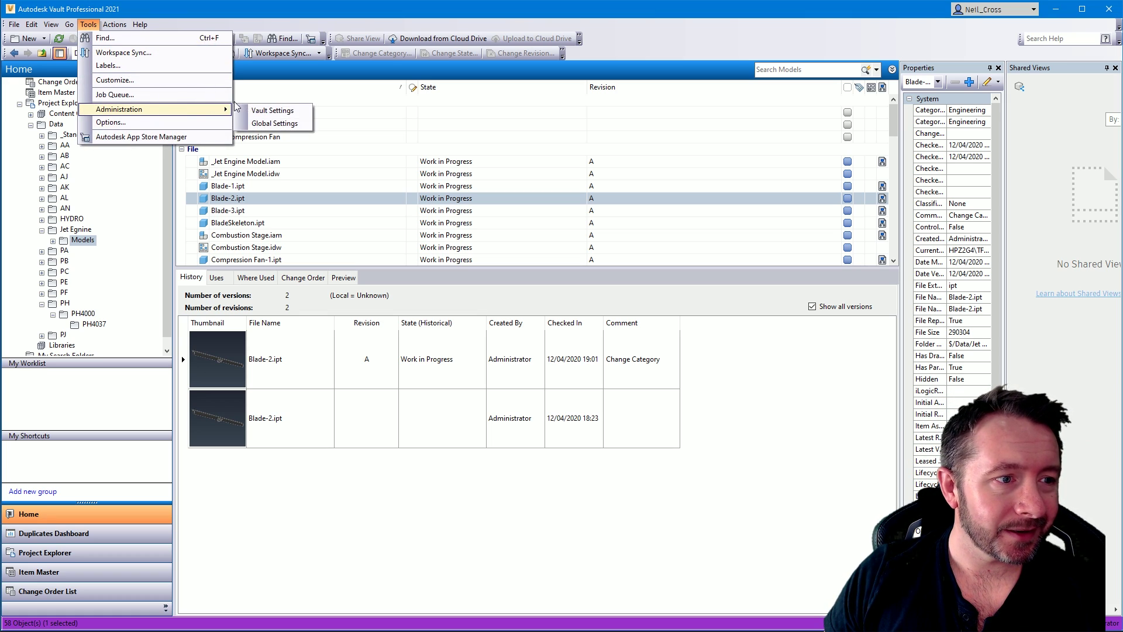
{"action": "left_click", "coordinate": [272, 111]}
{"action": "left_click", "coordinate": [538, 133]}
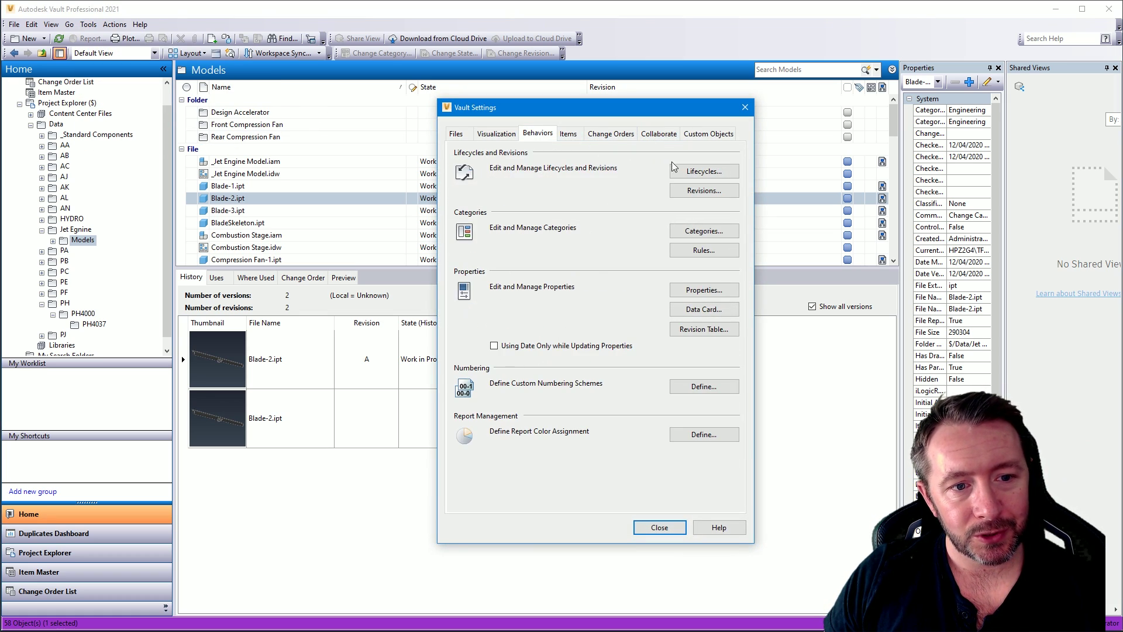
{"action": "left_click", "coordinate": [676, 170]}
{"action": "left_click", "coordinate": [814, 230]}
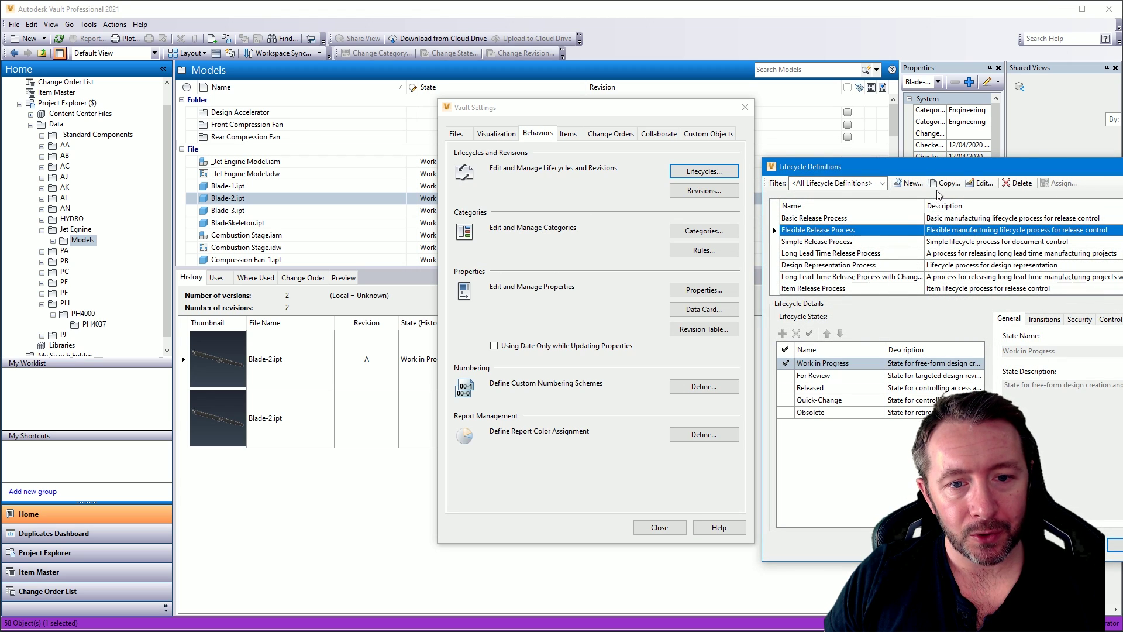
{"action": "left_click_drag", "start_coordinate": [935, 167], "coordinate": [747, 138]}
{"action": "left_click", "coordinate": [792, 153]}
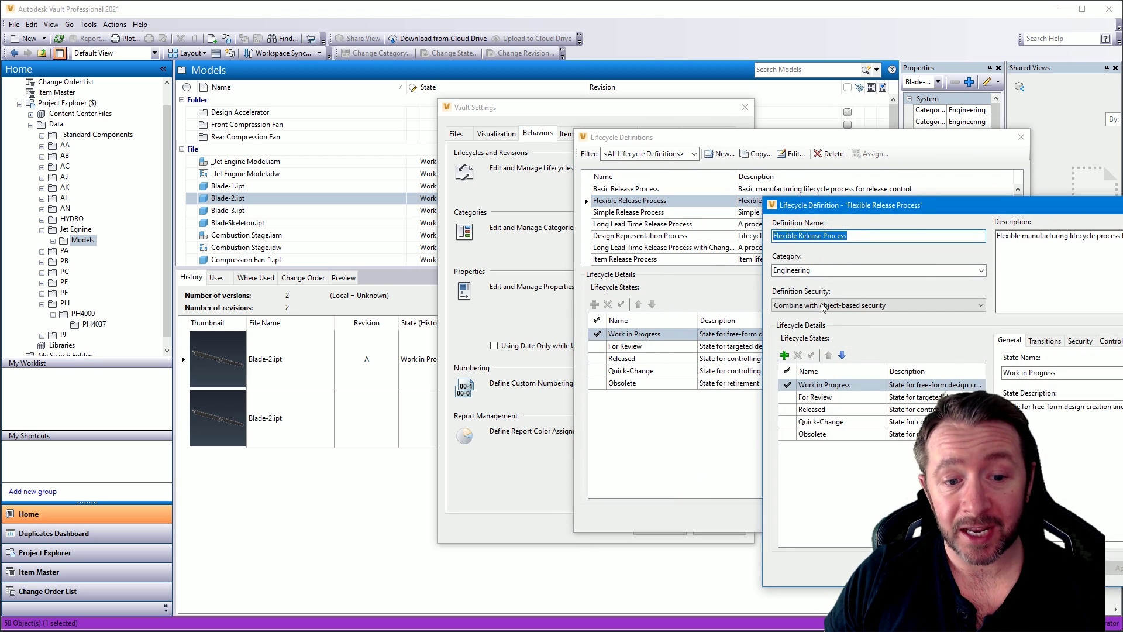
Add the last-listed Purchasing member to the Work in Progress state's security without download permission, and save the lifecycle definition.
{"action": "left_click", "coordinate": [850, 385]}
{"action": "left_click", "coordinate": [1080, 340]}
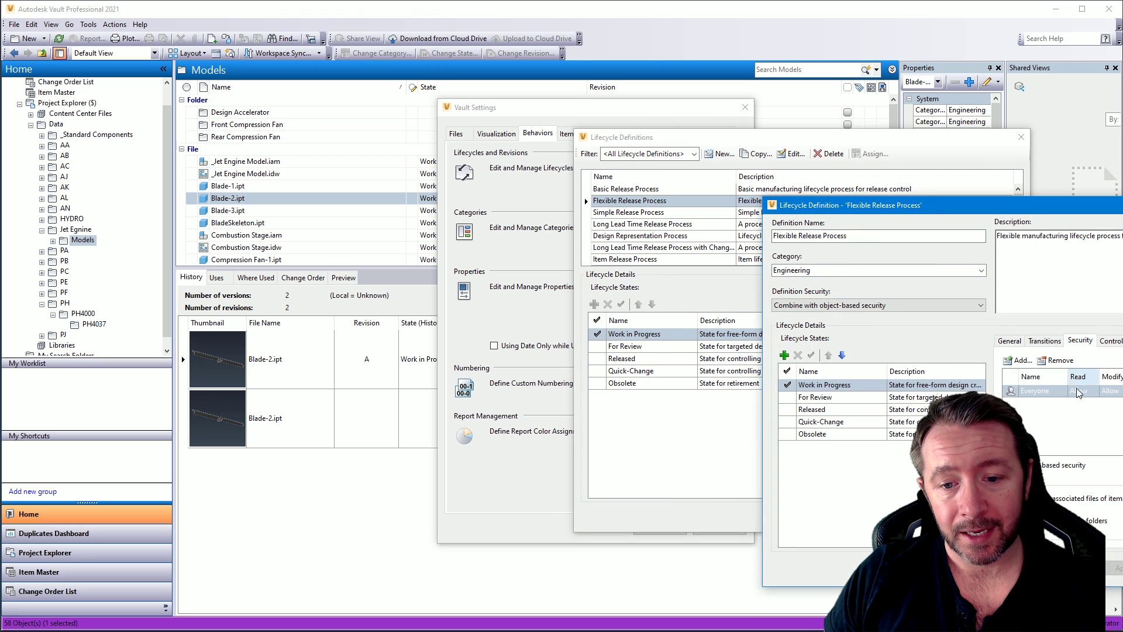
{"action": "left_click", "coordinate": [1034, 391]}
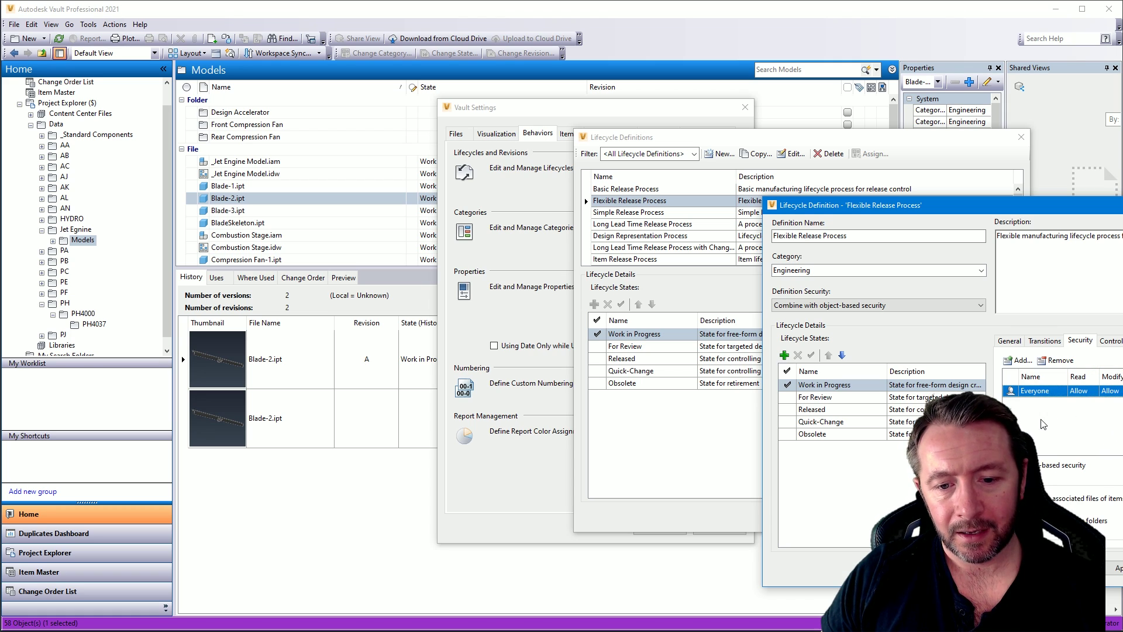
{"action": "left_click", "coordinate": [1019, 360]}
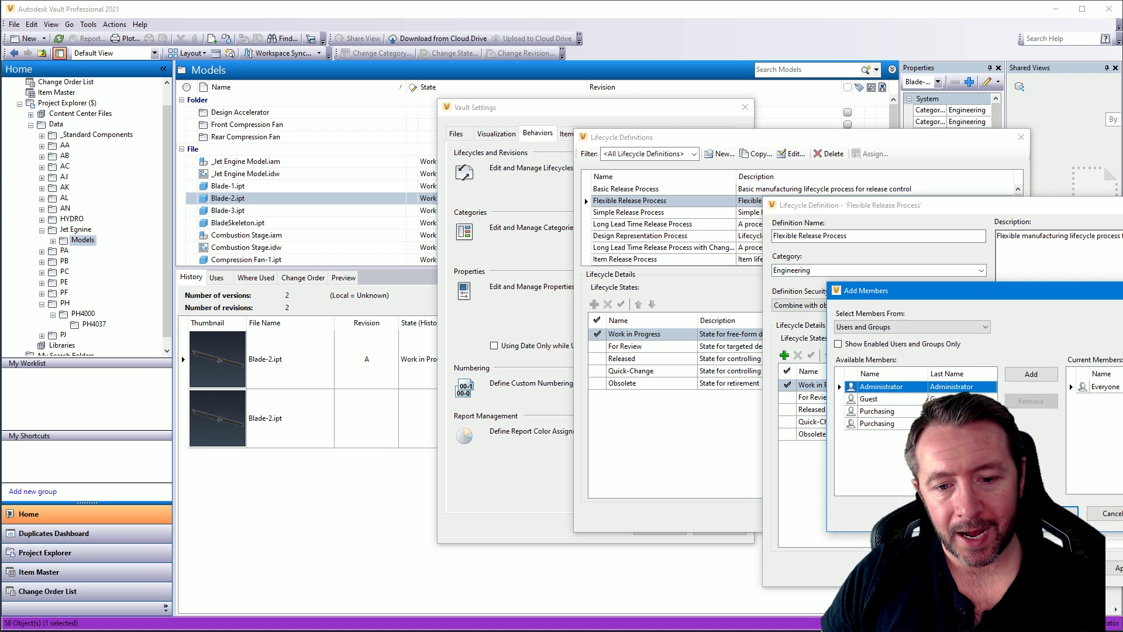
{"action": "left_click", "coordinate": [884, 425]}
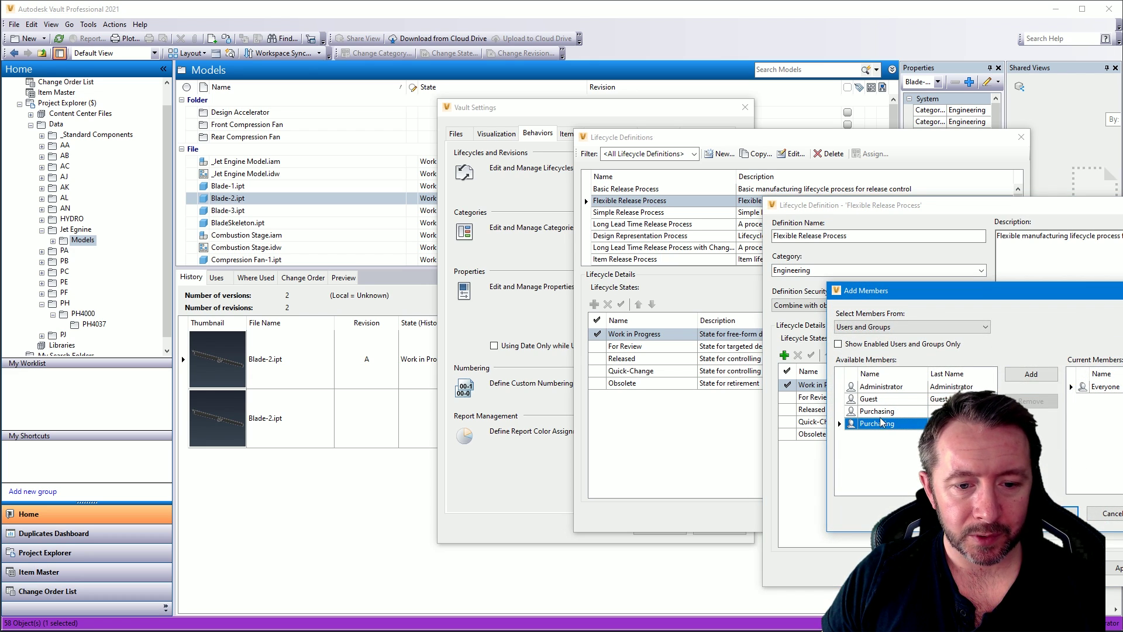
{"action": "left_click", "coordinate": [1032, 379]}
{"action": "left_click", "coordinate": [1057, 513]}
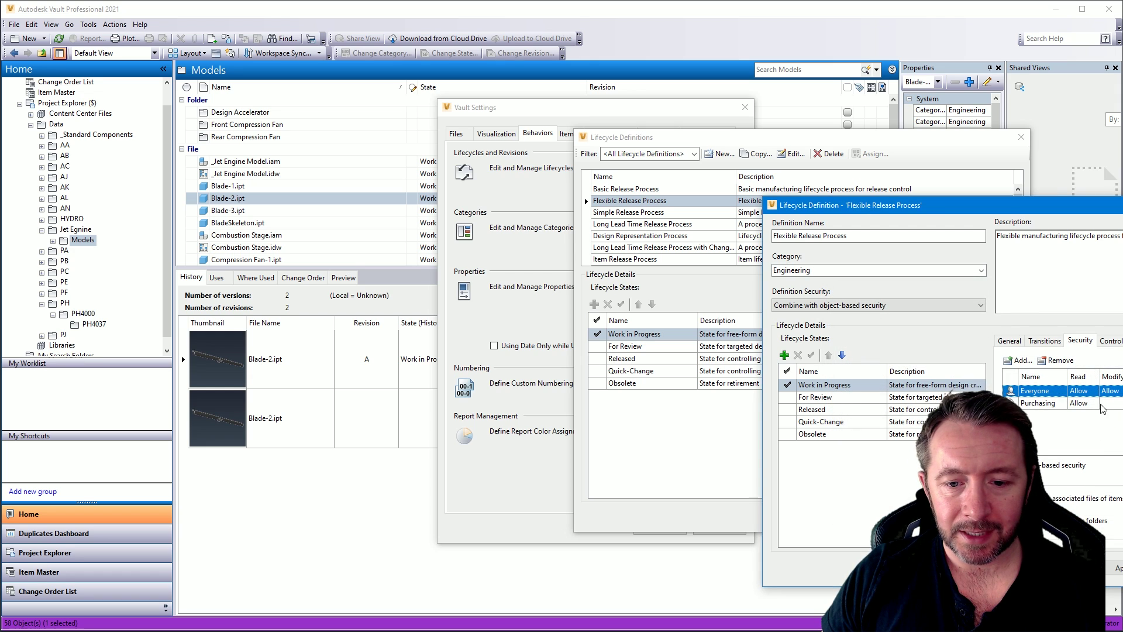
{"action": "left_click", "coordinate": [1079, 403]}
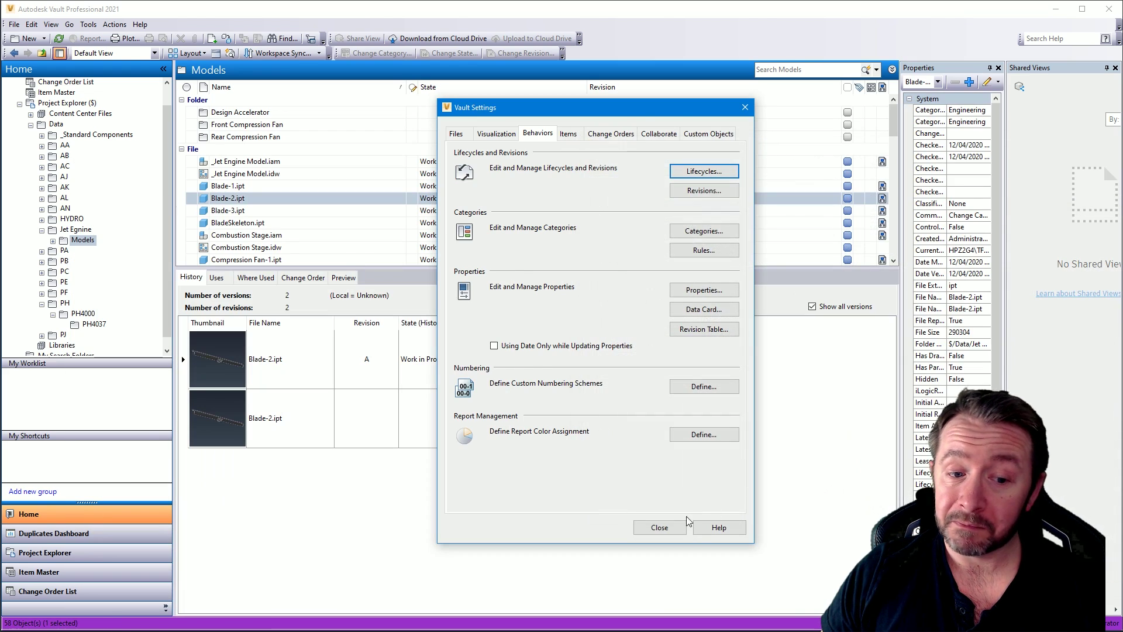
{"action": "left_click", "coordinate": [654, 518]}
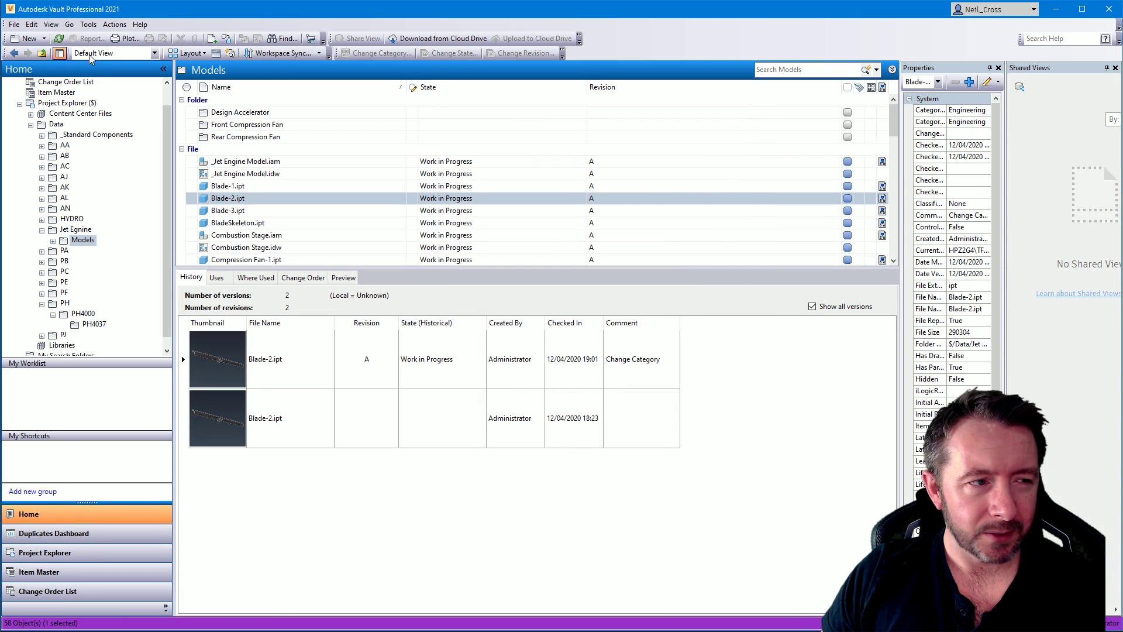
Log out of the Administrator account and log in to TFI-Vault as Purchasing.
{"action": "left_click", "coordinate": [14, 24]}
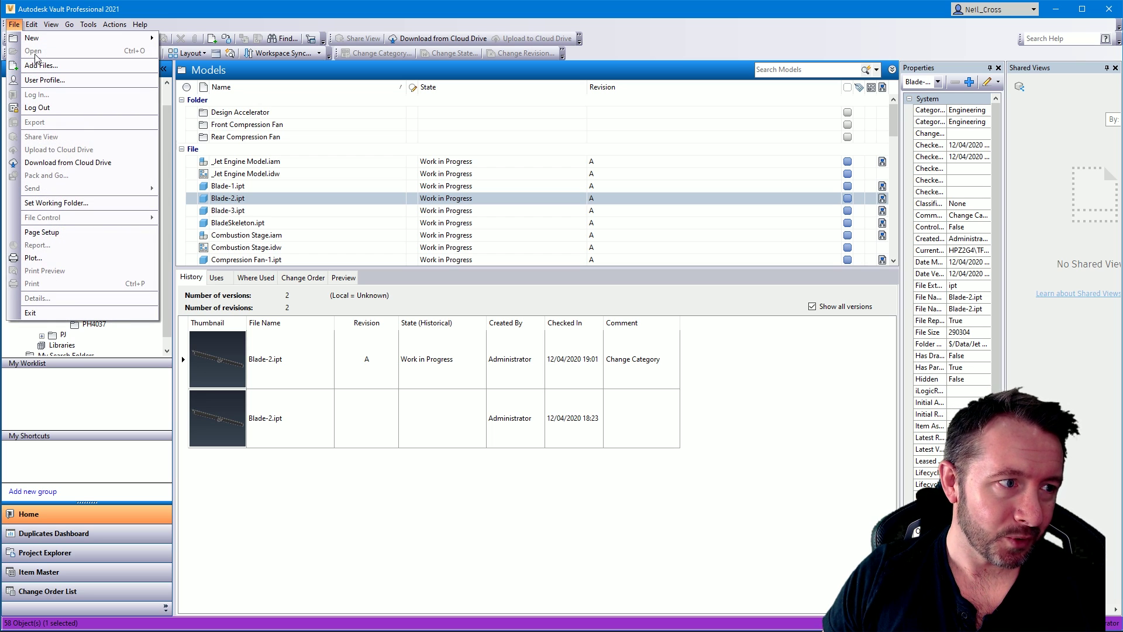
{"action": "left_click", "coordinate": [53, 107]}
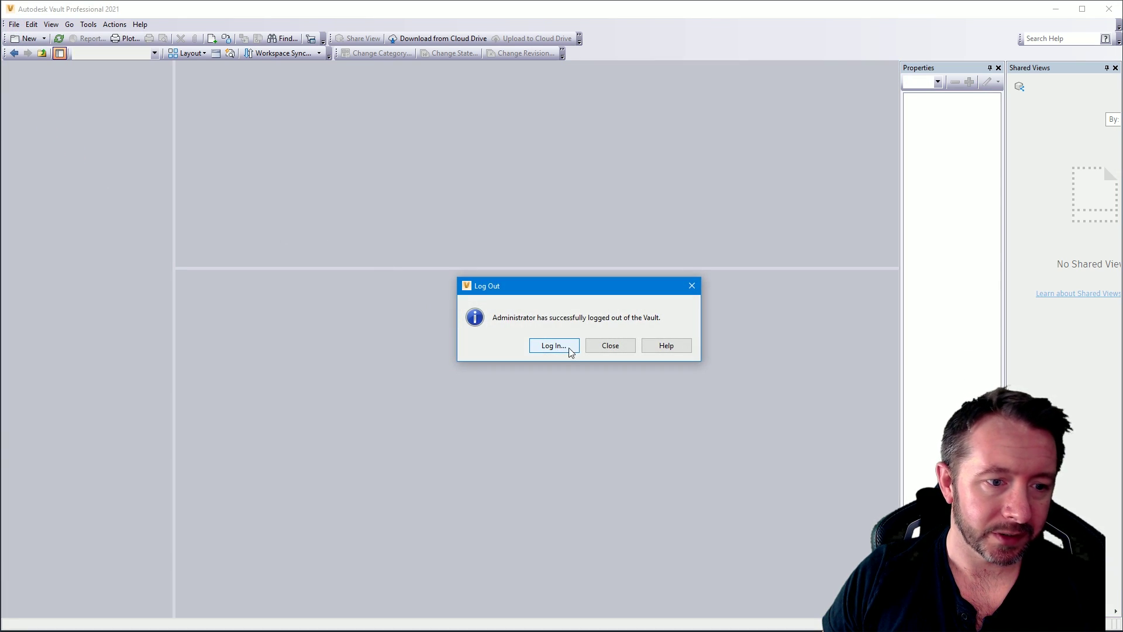
{"action": "left_click", "coordinate": [563, 345]}
{"action": "double_click", "coordinate": [578, 305]}
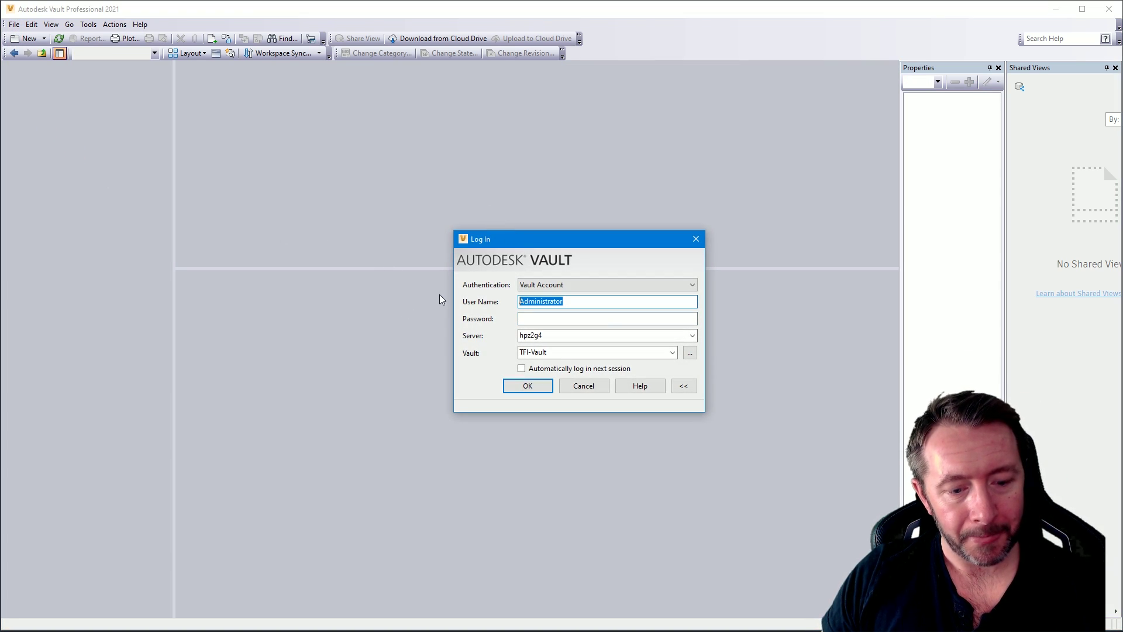
{"action": "type", "text": "Purchas"}
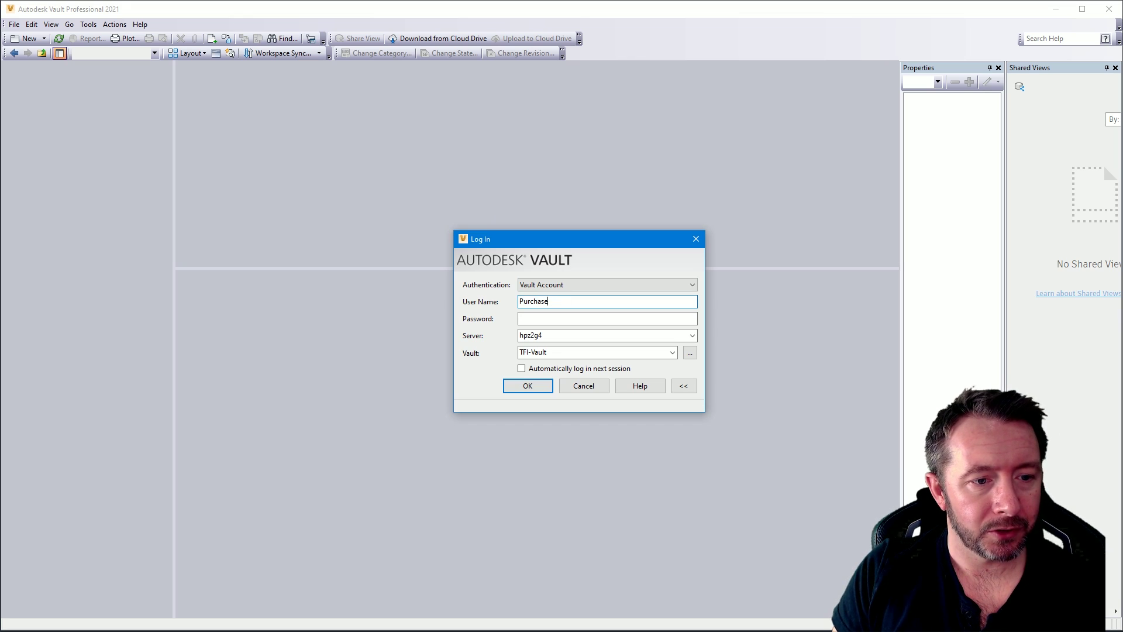
{"action": "key", "text": "Return"}
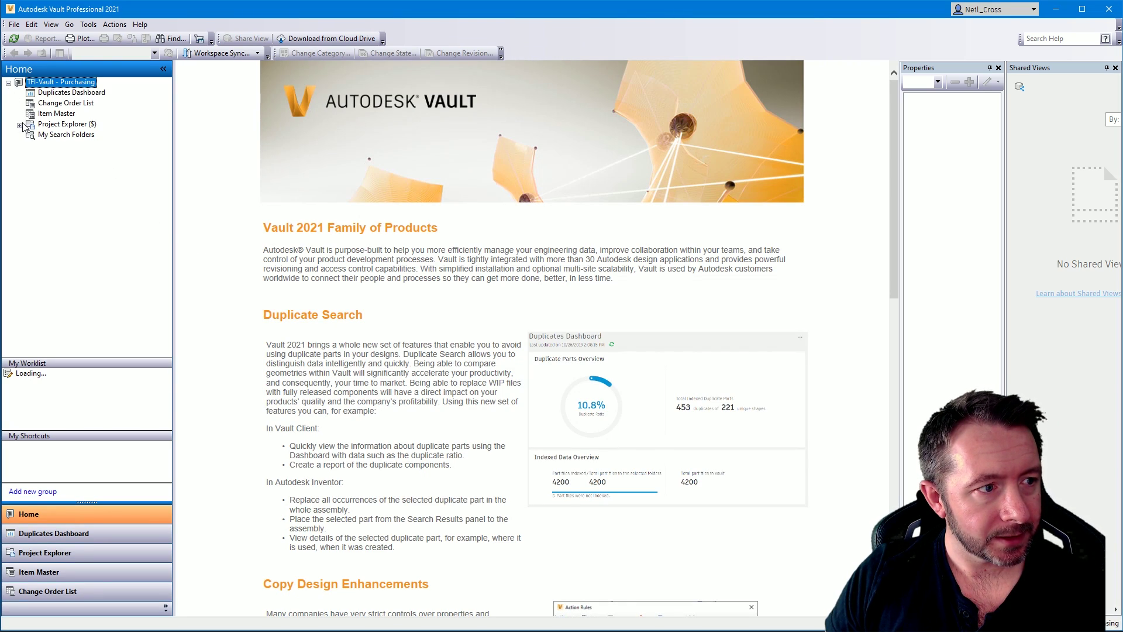
Try to run a Get on Blade-2.ipt in the Models folder under Jet Egnine.
{"action": "left_click", "coordinate": [20, 125]}
{"action": "left_click", "coordinate": [30, 146]}
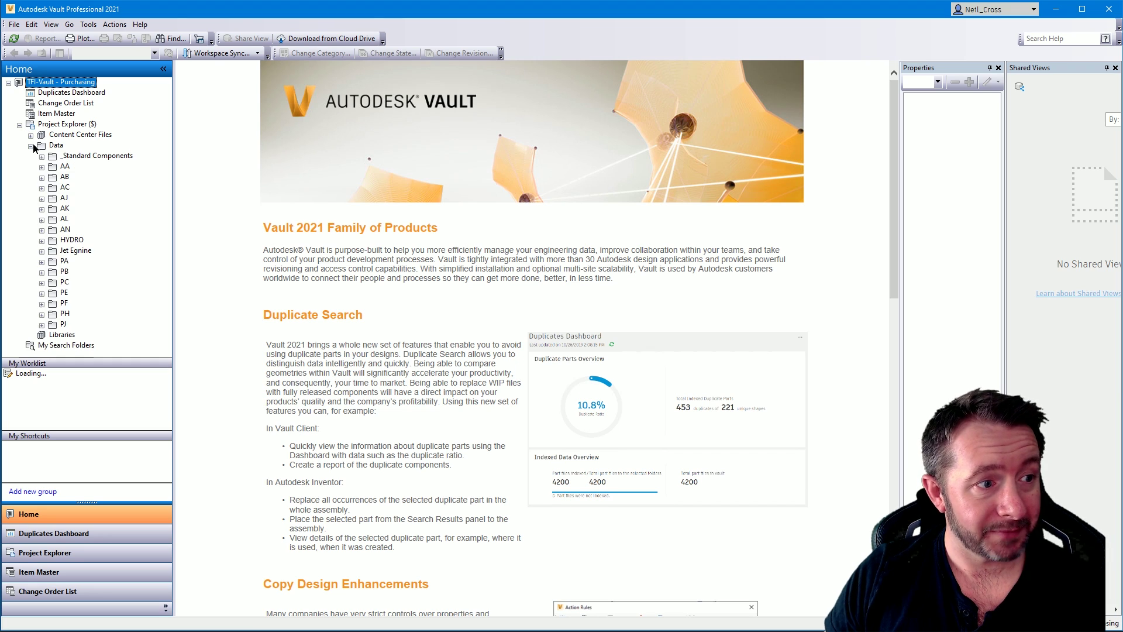
{"action": "left_click", "coordinate": [42, 251]}
{"action": "left_click", "coordinate": [52, 262]}
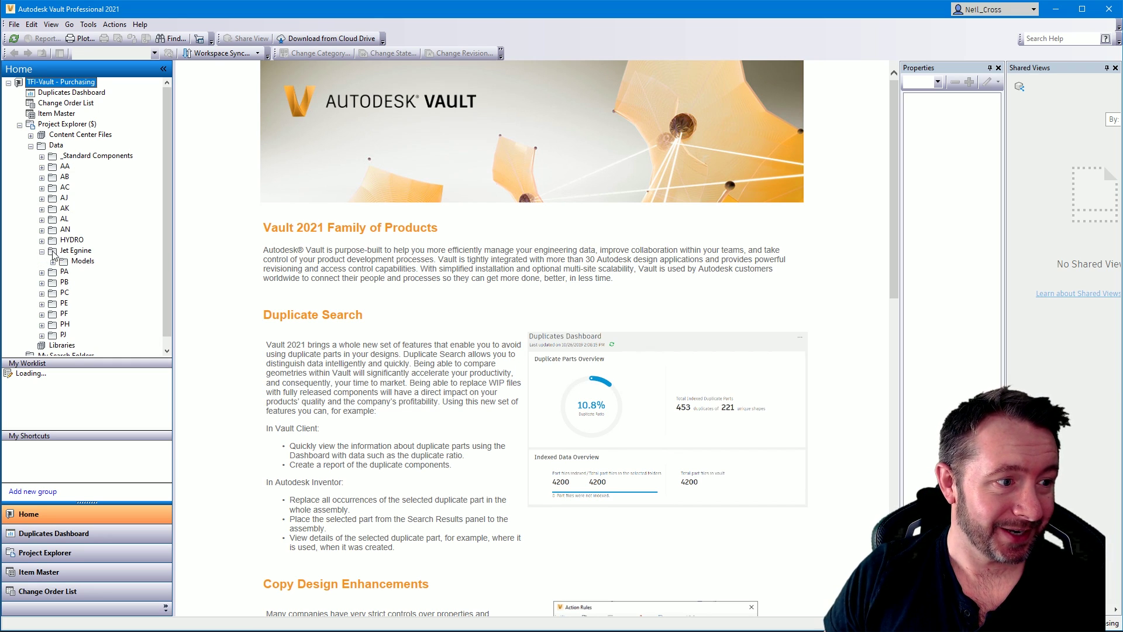
{"action": "left_click", "coordinate": [82, 262]}
{"action": "right_click", "coordinate": [238, 197]}
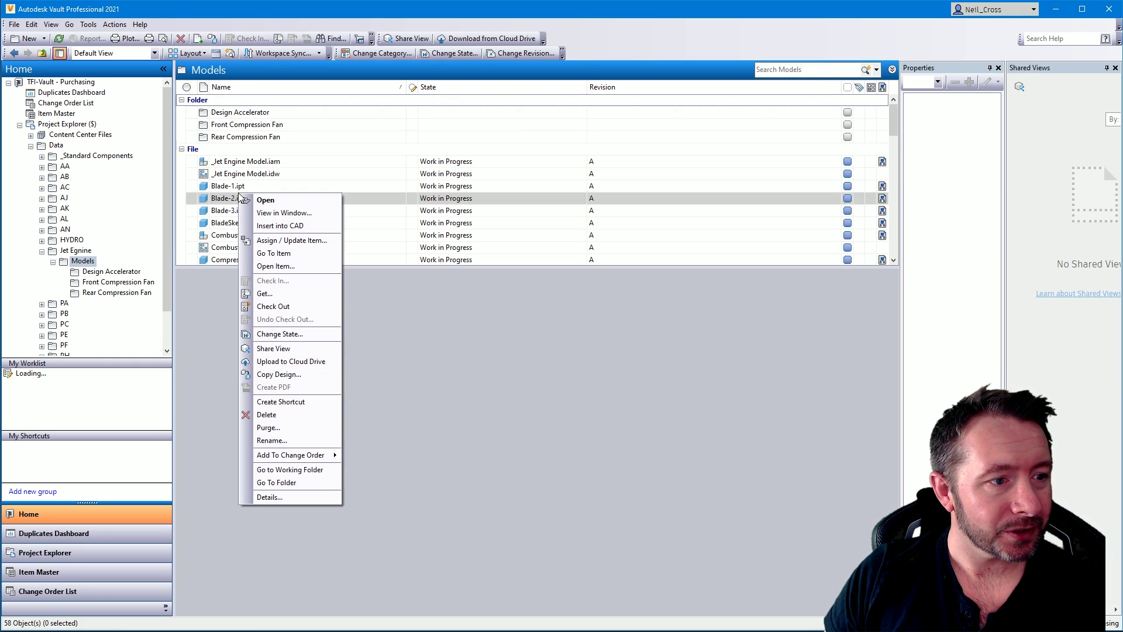
{"action": "left_click", "coordinate": [283, 288]}
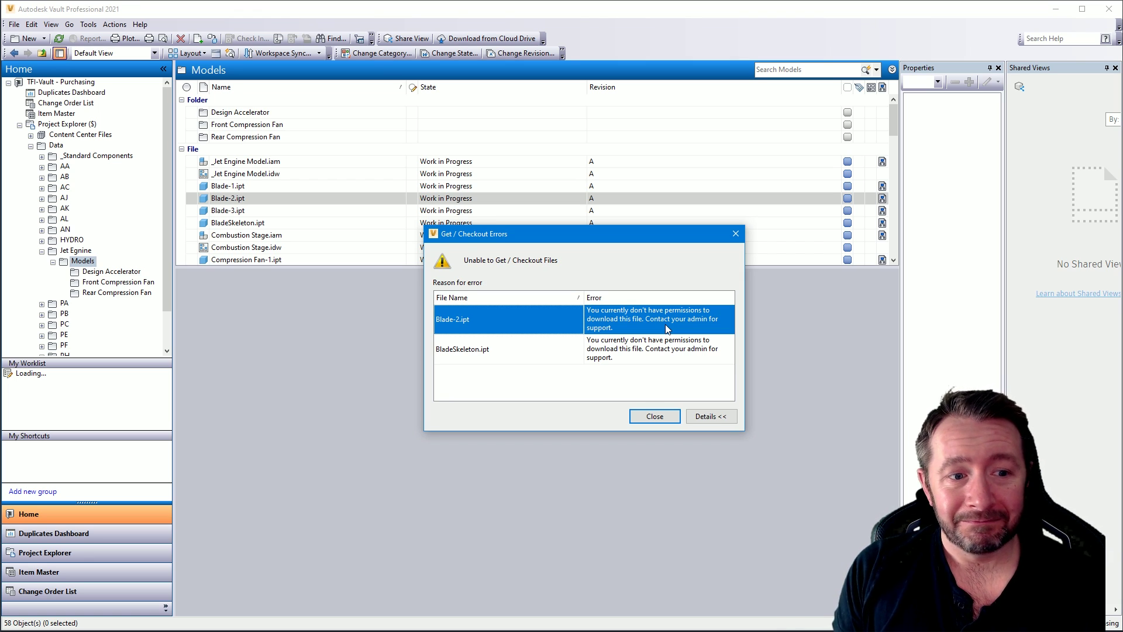
{"action": "left_click", "coordinate": [736, 233]}
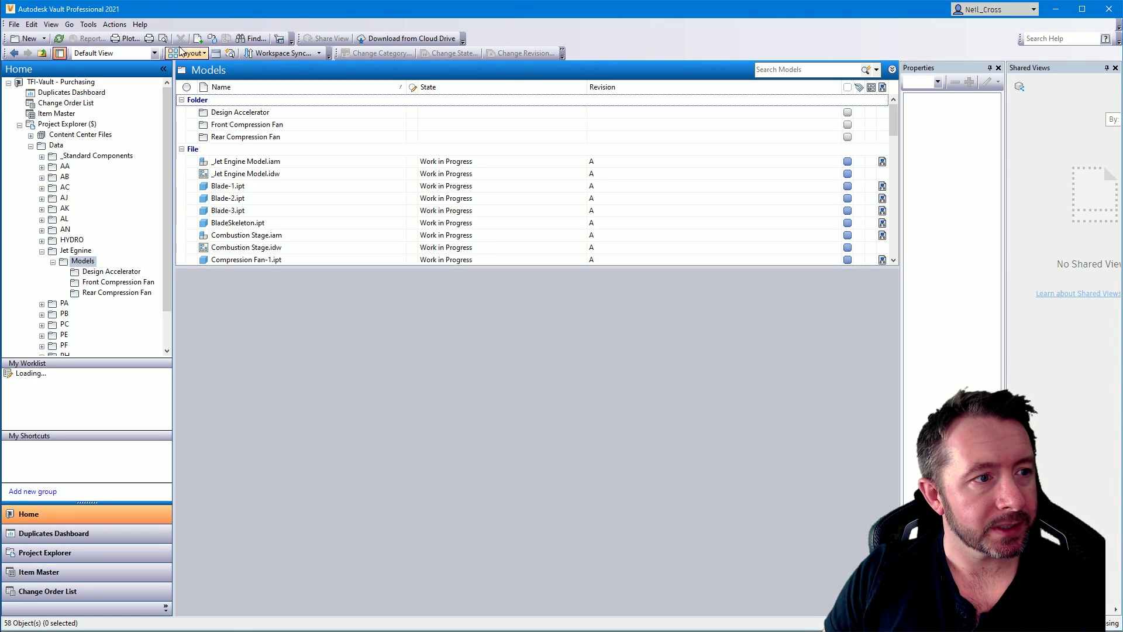
Reopen the Flexible Release Process lifecycle definition for editing under the Purchasing login.
{"action": "left_click", "coordinate": [89, 24]}
{"action": "mouse_move", "coordinate": [221, 110]}
{"action": "left_click", "coordinate": [287, 111]}
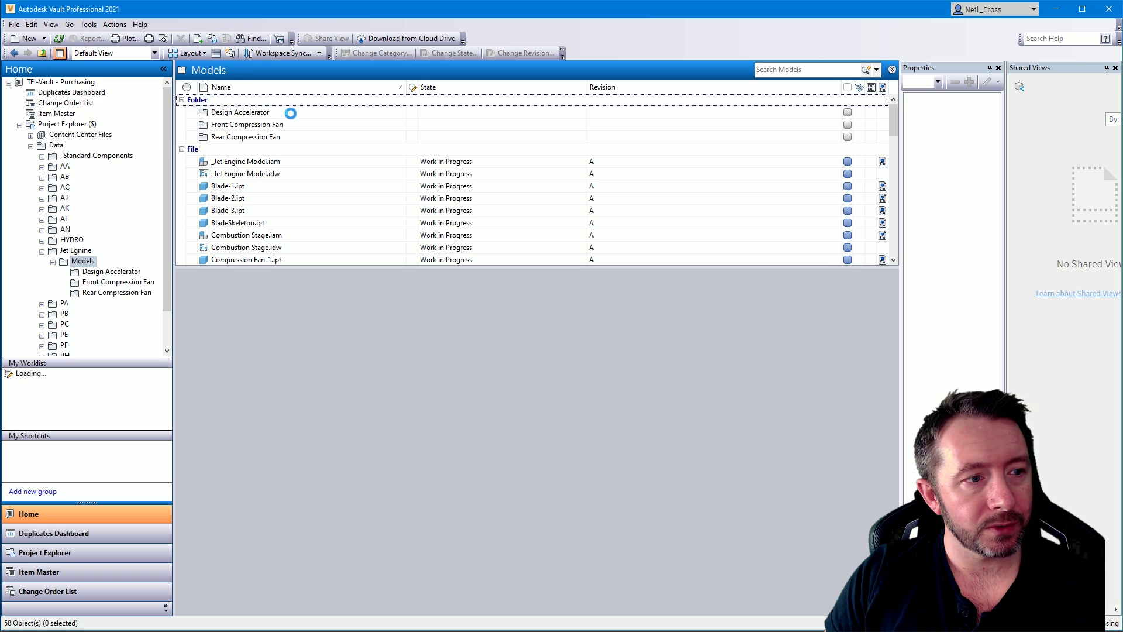
{"action": "left_click", "coordinate": [726, 170]}
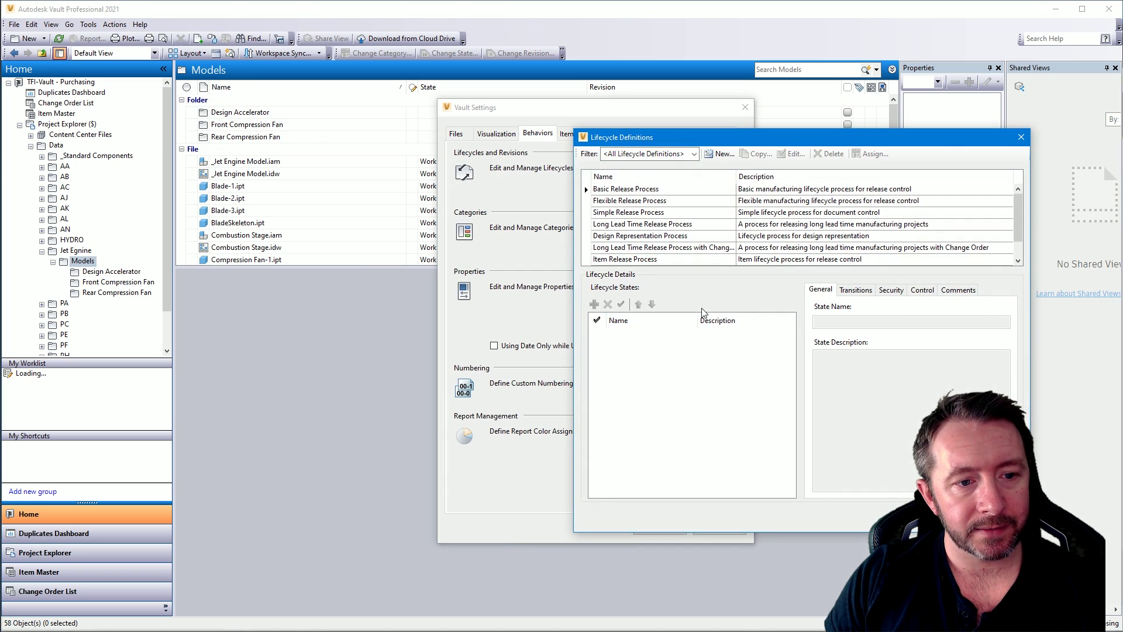
{"action": "left_click", "coordinate": [637, 213]}
{"action": "left_click", "coordinate": [638, 201]}
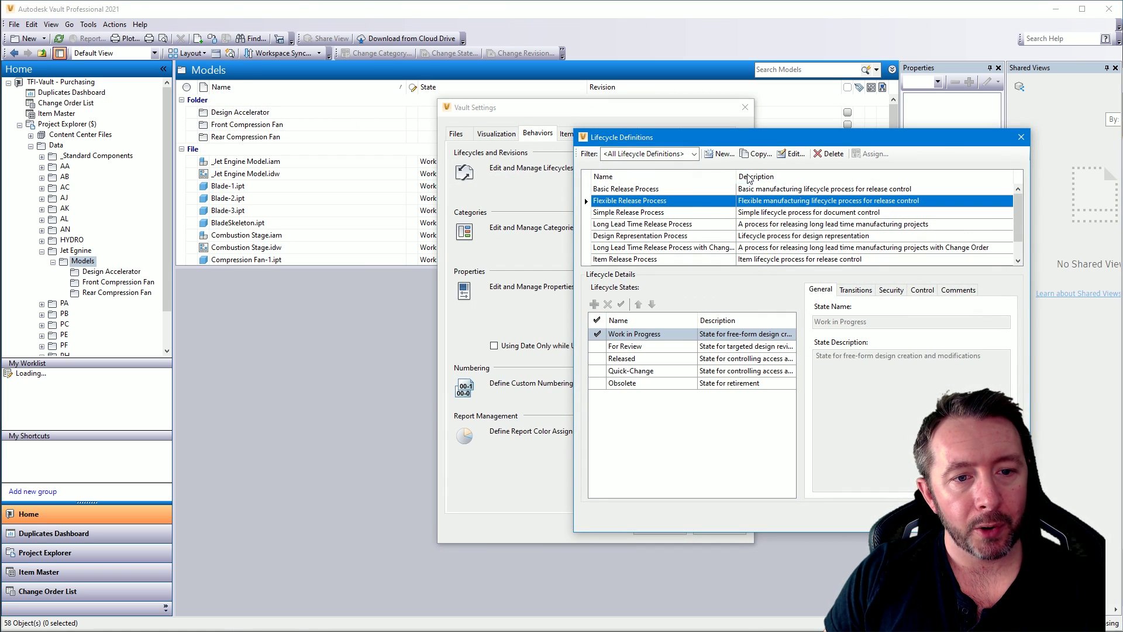
{"action": "left_click", "coordinate": [792, 153]}
{"action": "left_click_drag", "start_coordinate": [919, 206], "coordinate": [730, 126]}
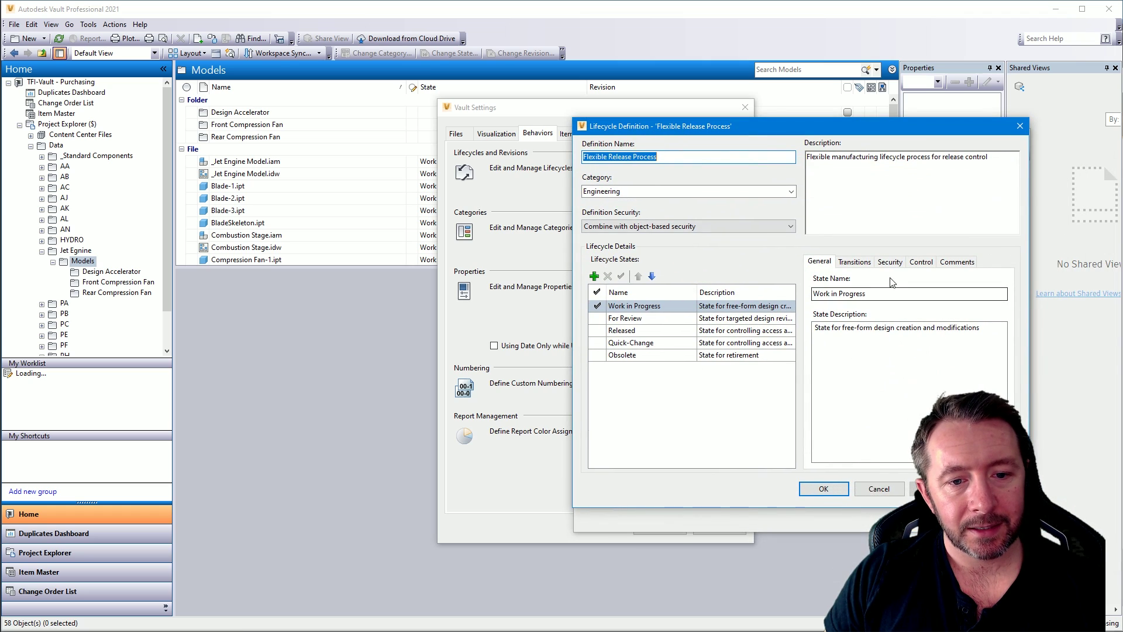
Try to enable Include existing file versions in the Work in Progress state's purge control, then close the vault settings.
{"action": "left_click", "coordinate": [862, 264]}
{"action": "left_click", "coordinate": [921, 262]}
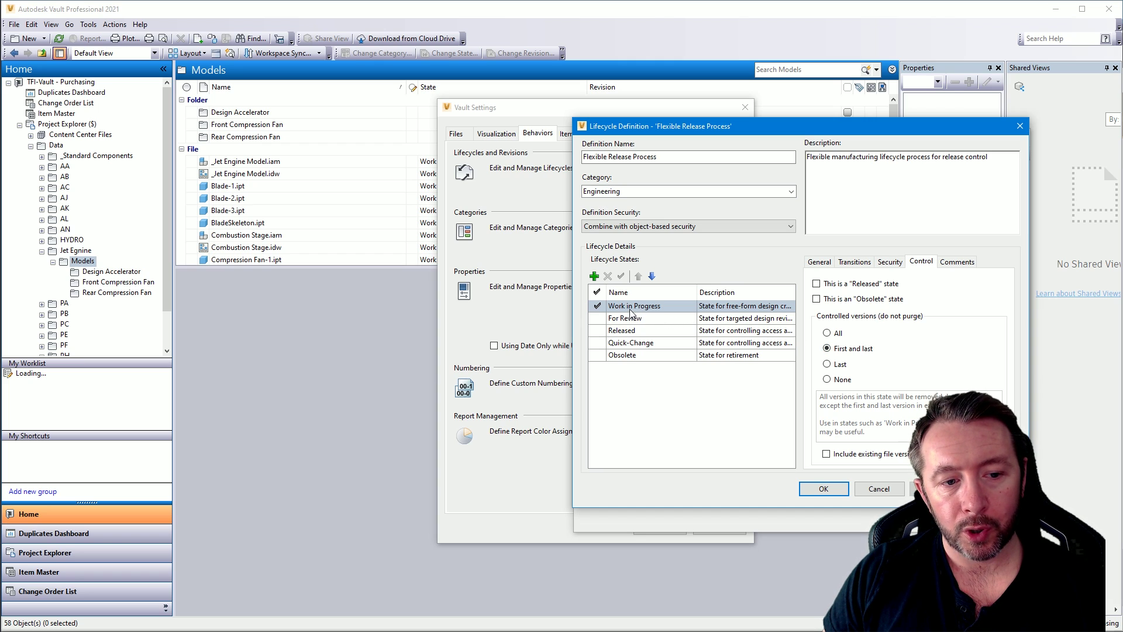
{"action": "left_click", "coordinate": [869, 455]}
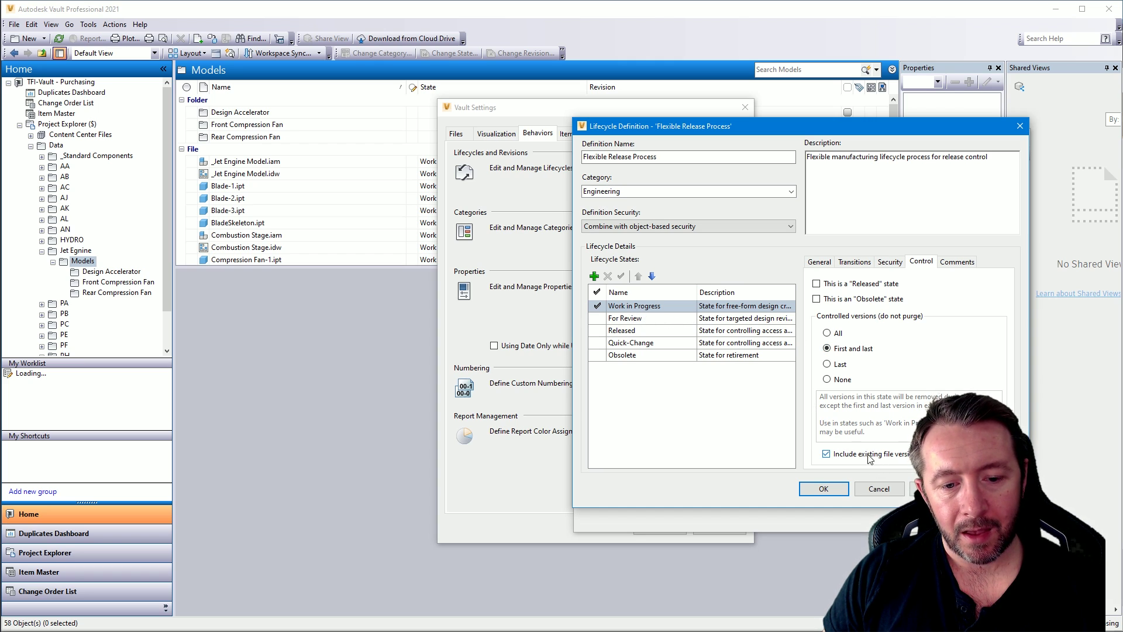
{"action": "left_click", "coordinate": [843, 489]}
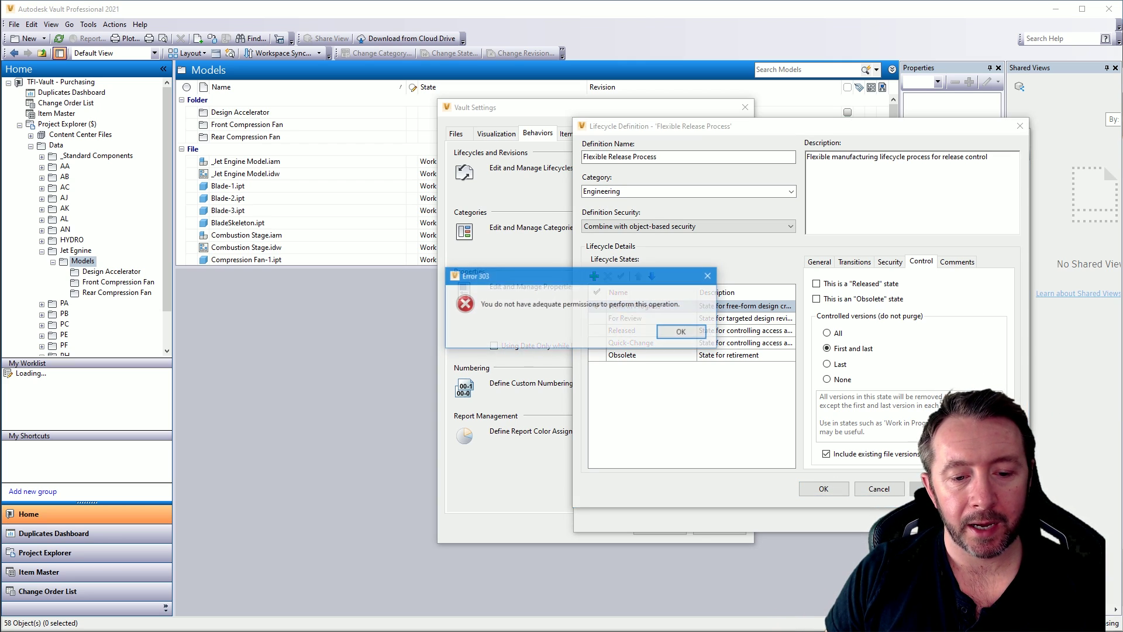
{"action": "left_click", "coordinate": [679, 331]}
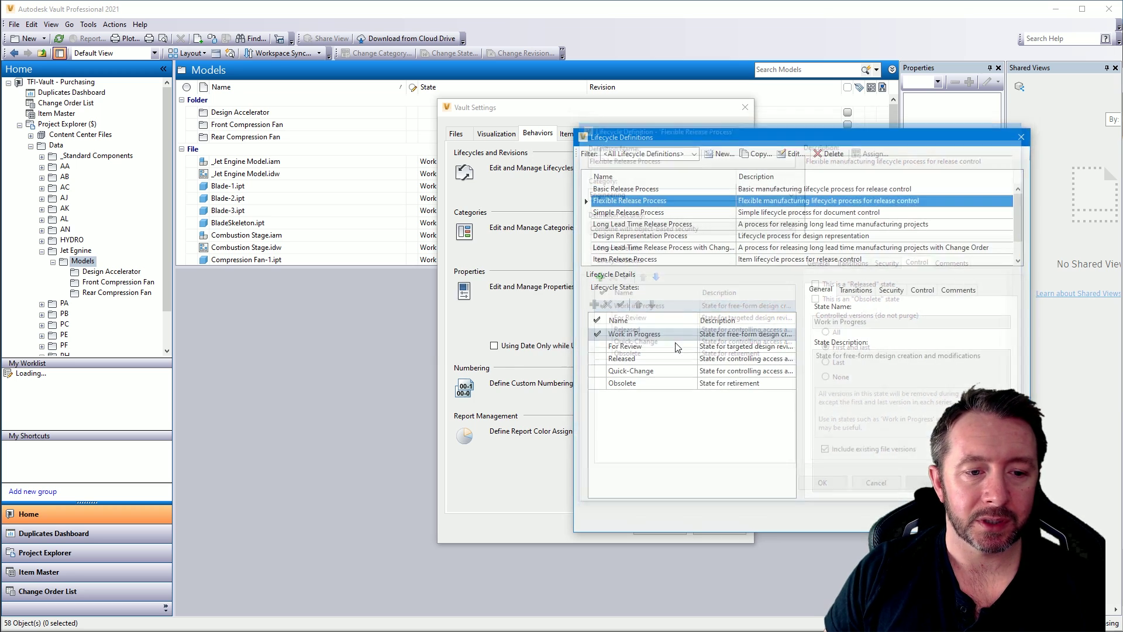
{"action": "key", "text": "Escape"}
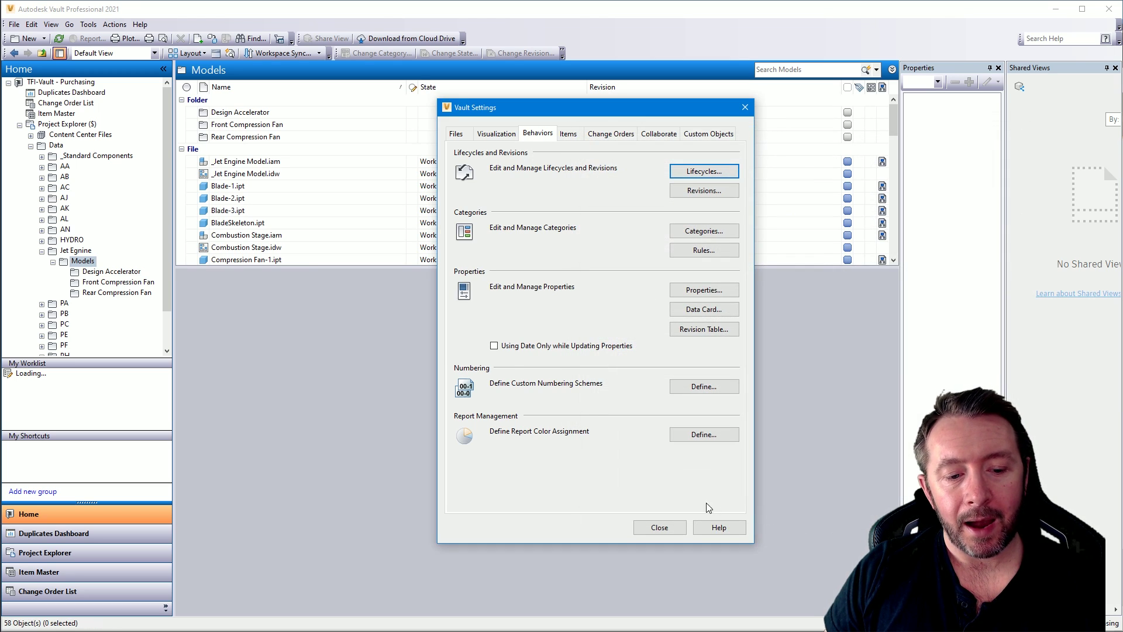
{"action": "left_click", "coordinate": [657, 520]}
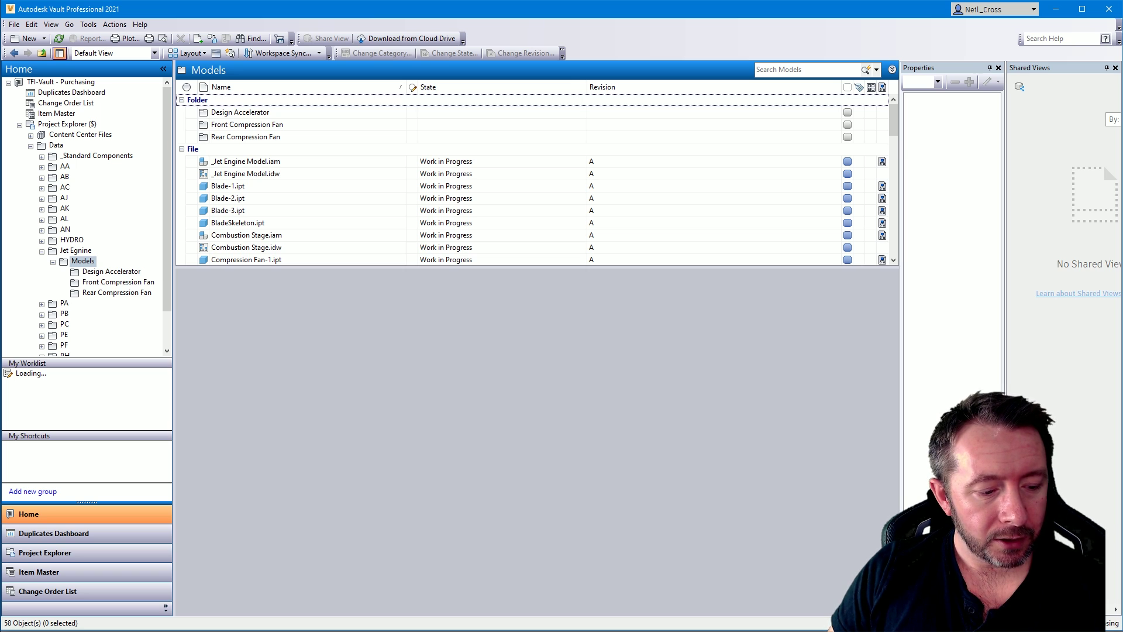
Switch to the browser to review the What's New in Vault 2021 help page, then return to Vault.
{"action": "key", "text": "alt+Tab"}
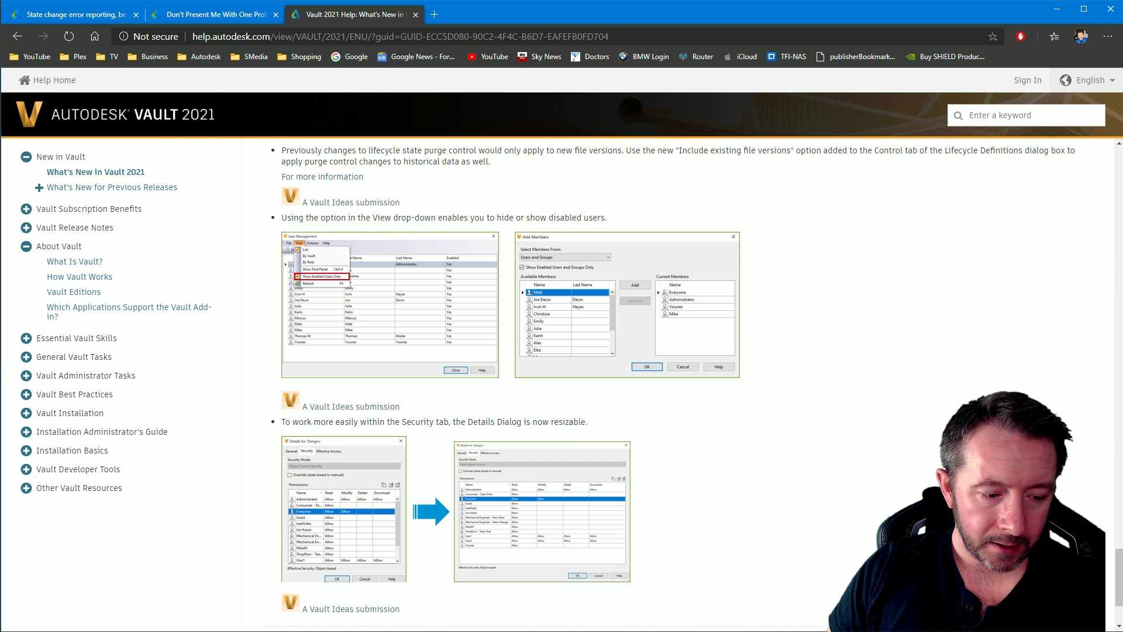
{"action": "key", "text": "alt+Tab"}
Log out of the vault and log back in to TFI-Vault with the administrator account.
{"action": "left_click", "coordinate": [13, 24]}
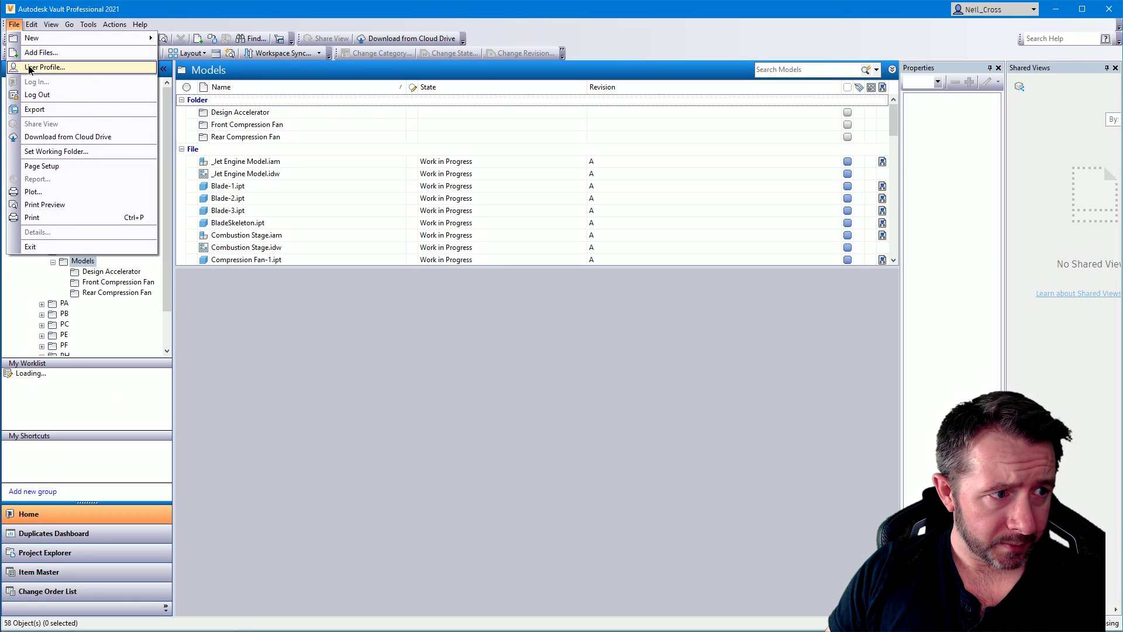
{"action": "left_click", "coordinate": [26, 94]}
{"action": "left_click", "coordinate": [553, 345]}
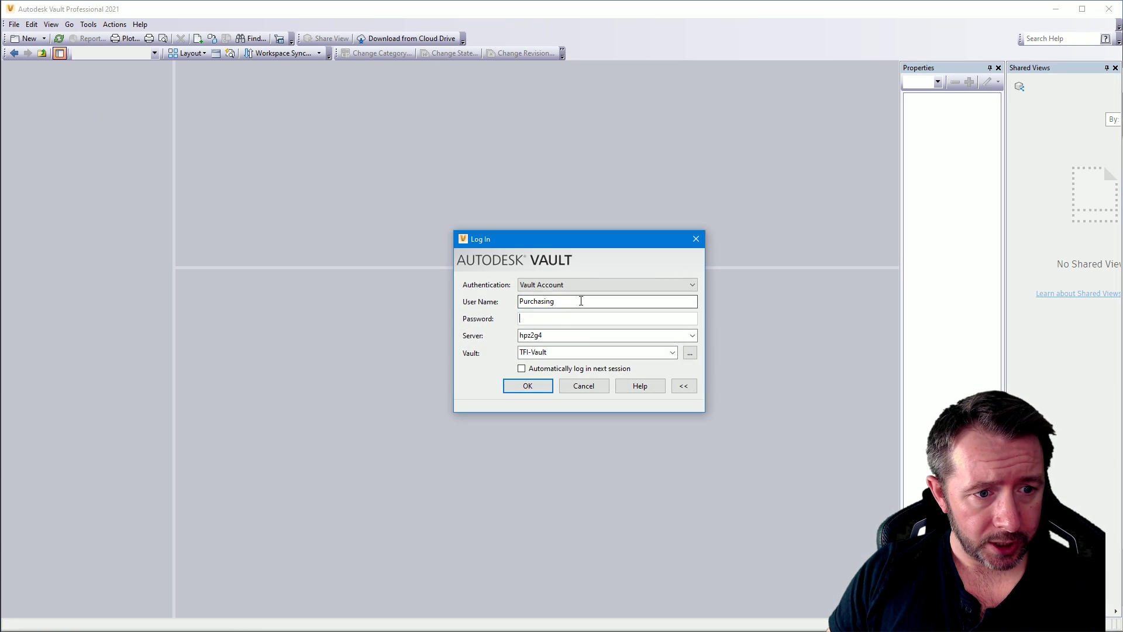
{"action": "type", "text": "adminis"}
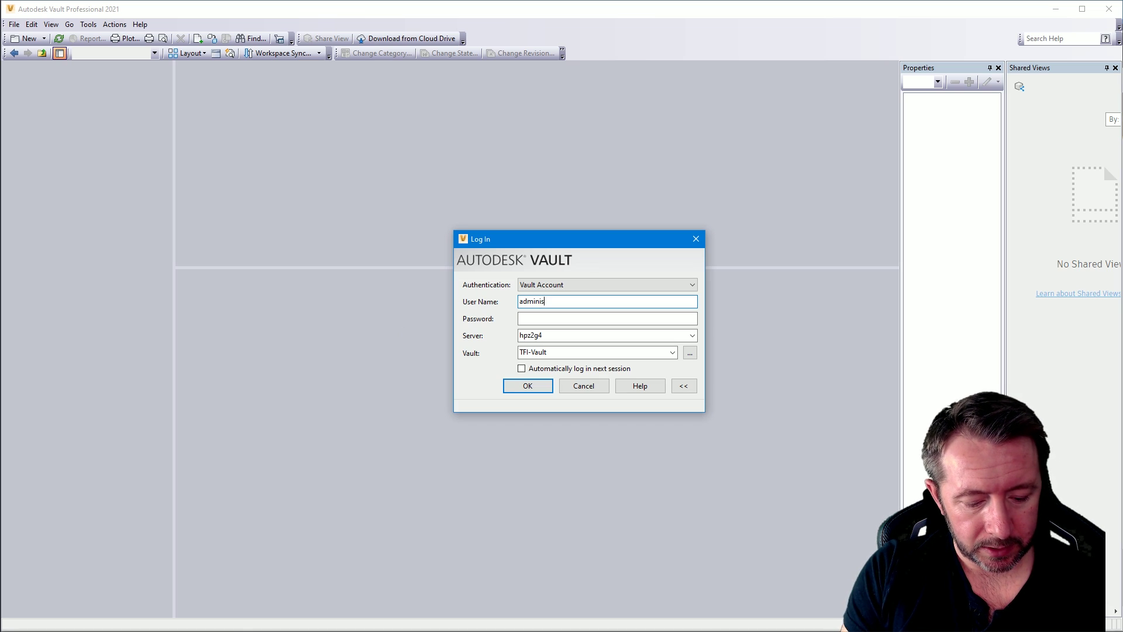
{"action": "type", "text": "trator"}
{"action": "key", "text": "Return"}
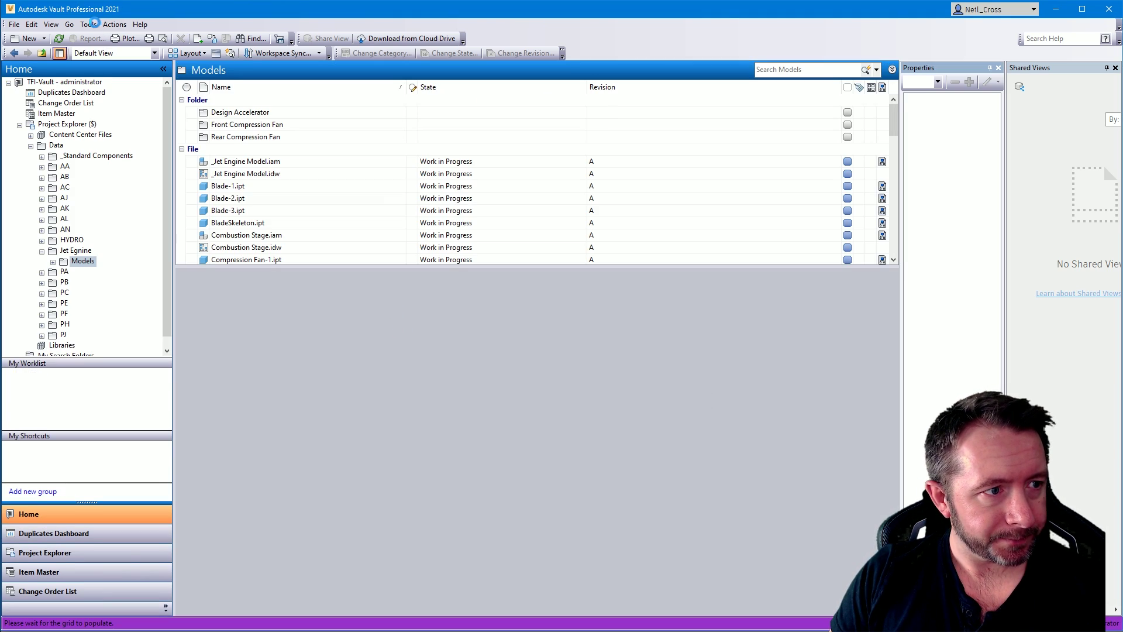
Disable the Purchasing user account through its profile in the global user management.
{"action": "left_click", "coordinate": [88, 24]}
{"action": "mouse_move", "coordinate": [146, 109]}
{"action": "left_click", "coordinate": [258, 124]}
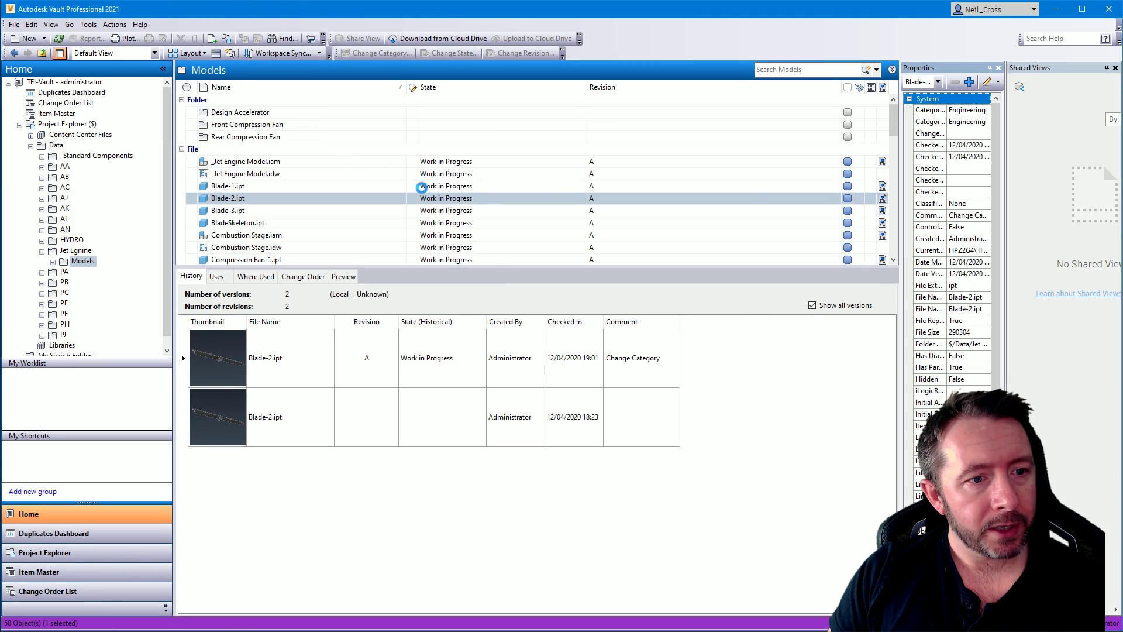
{"action": "left_click", "coordinate": [696, 171]}
{"action": "left_click", "coordinate": [445, 264]}
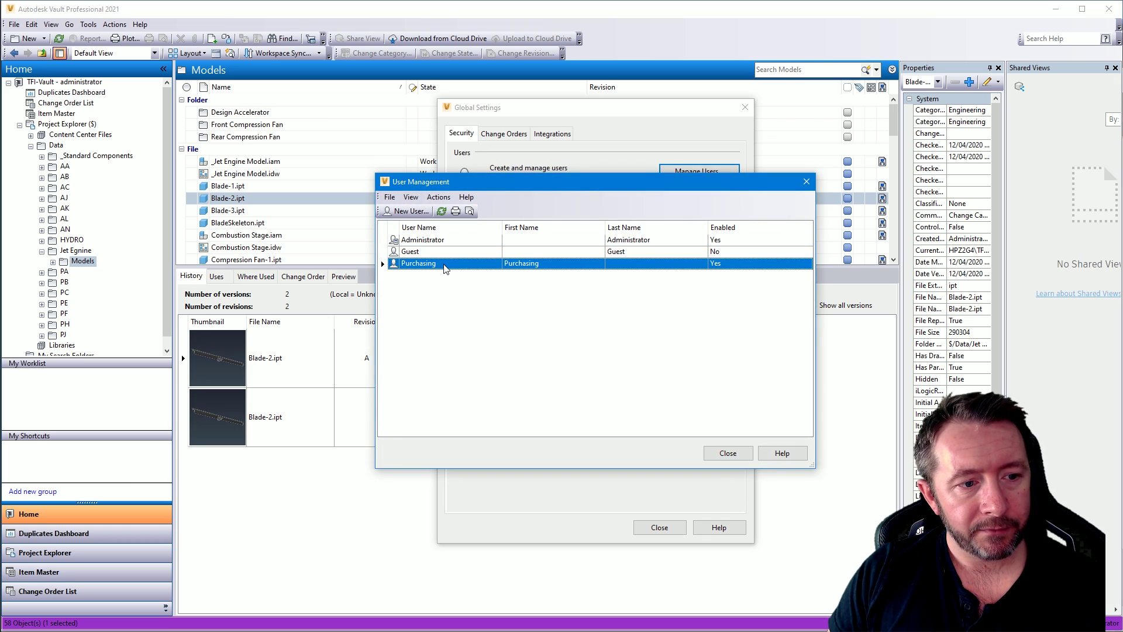
{"action": "right_click", "coordinate": [461, 263]}
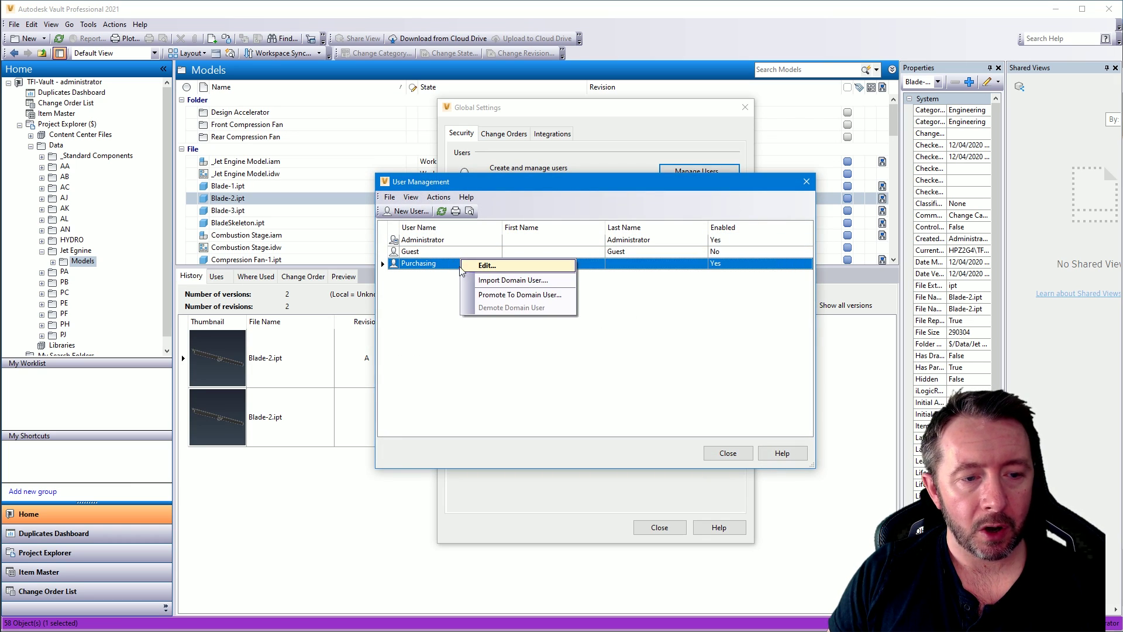
{"action": "left_click", "coordinate": [486, 265]}
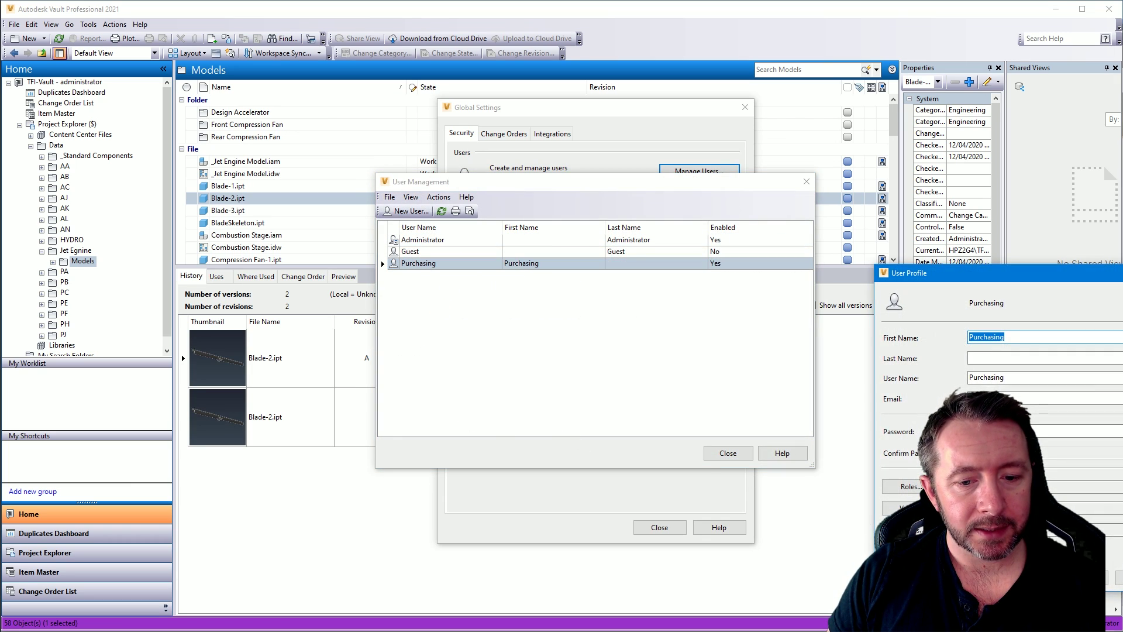
{"action": "left_click", "coordinate": [1022, 578]}
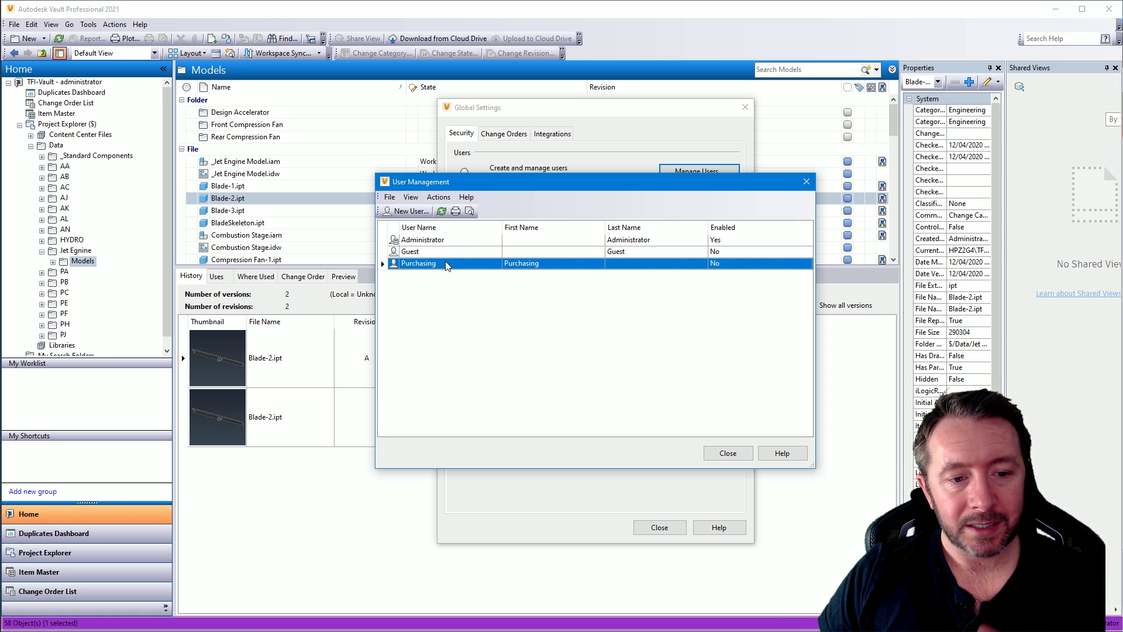
Filter the user management list to show enabled users only.
{"action": "left_click", "coordinate": [440, 197]}
{"action": "mouse_move", "coordinate": [410, 198]}
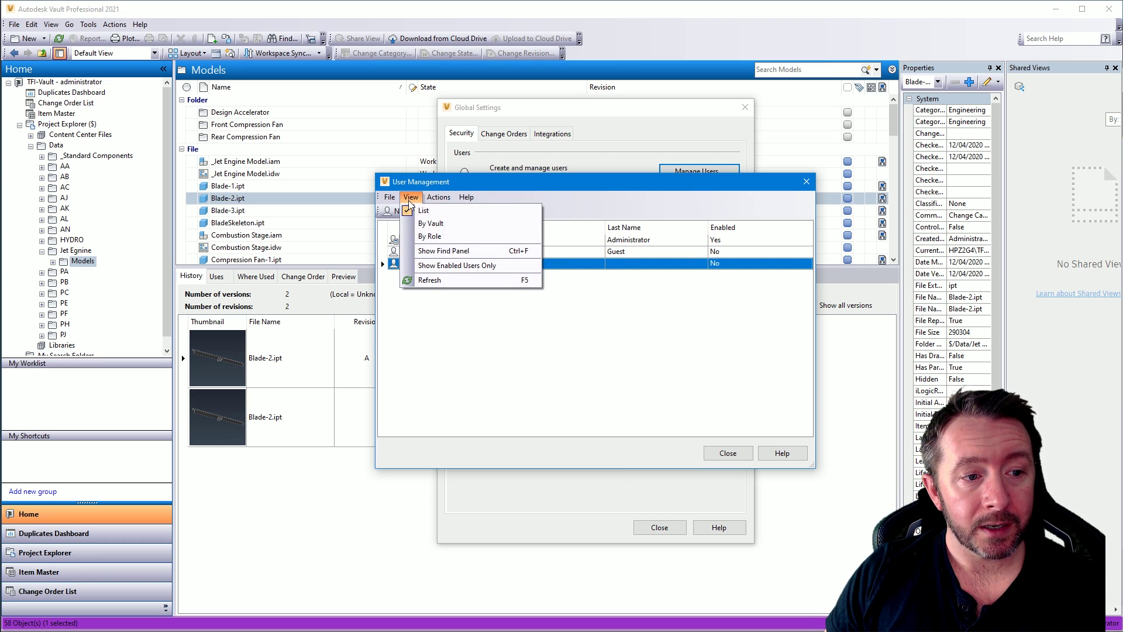
{"action": "left_click", "coordinate": [440, 266]}
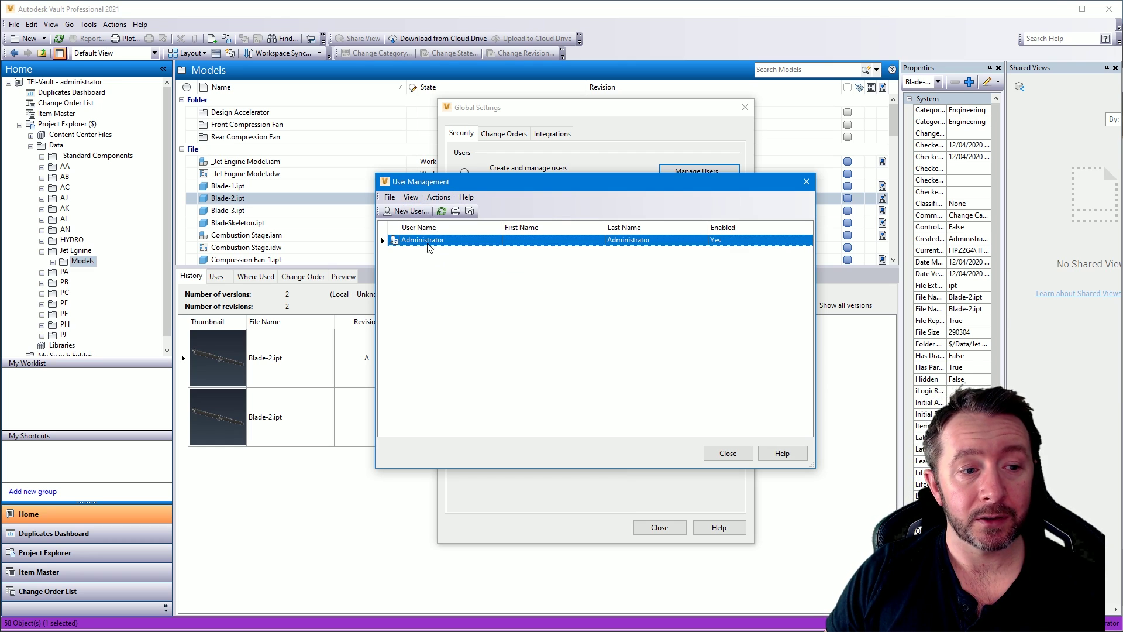
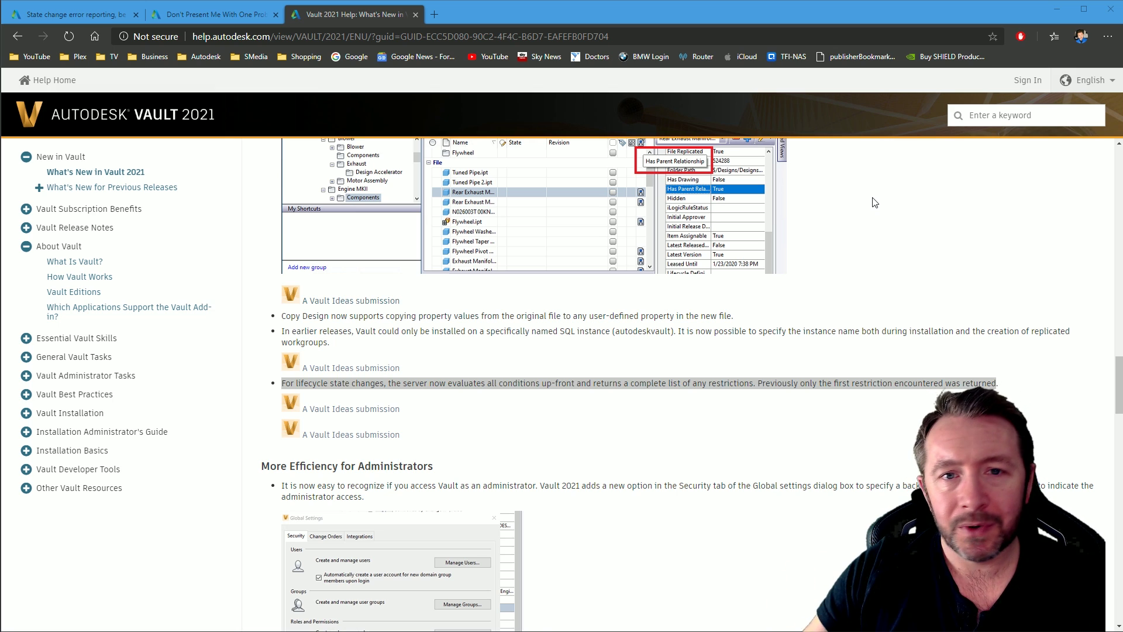
Review the "Don't Present Me With One Problem At a Time When There's 50 Problems" forum idea in the browser, then return to Vault.
{"action": "left_click", "coordinate": [227, 14]}
{"action": "left_click_drag", "start_coordinate": [208, 269], "coordinate": [556, 291]}
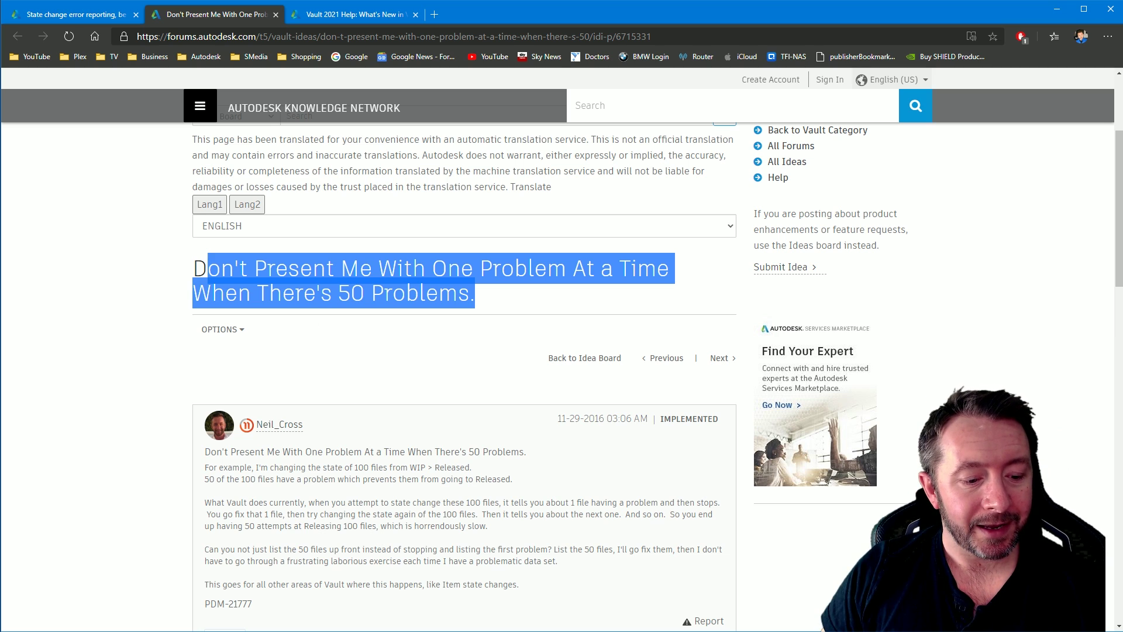
{"action": "key", "text": "alt+Tab"}
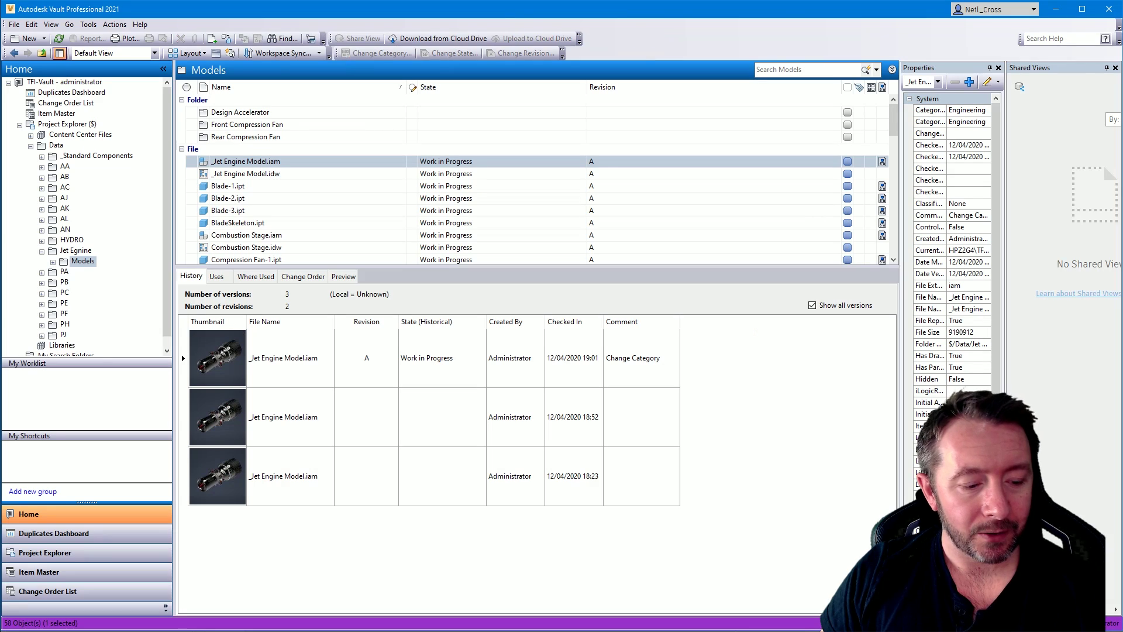
Open the Work in Progress to For Review transition of the Flexible Release Process lifecycle definition for editing.
{"action": "left_click", "coordinate": [89, 26]}
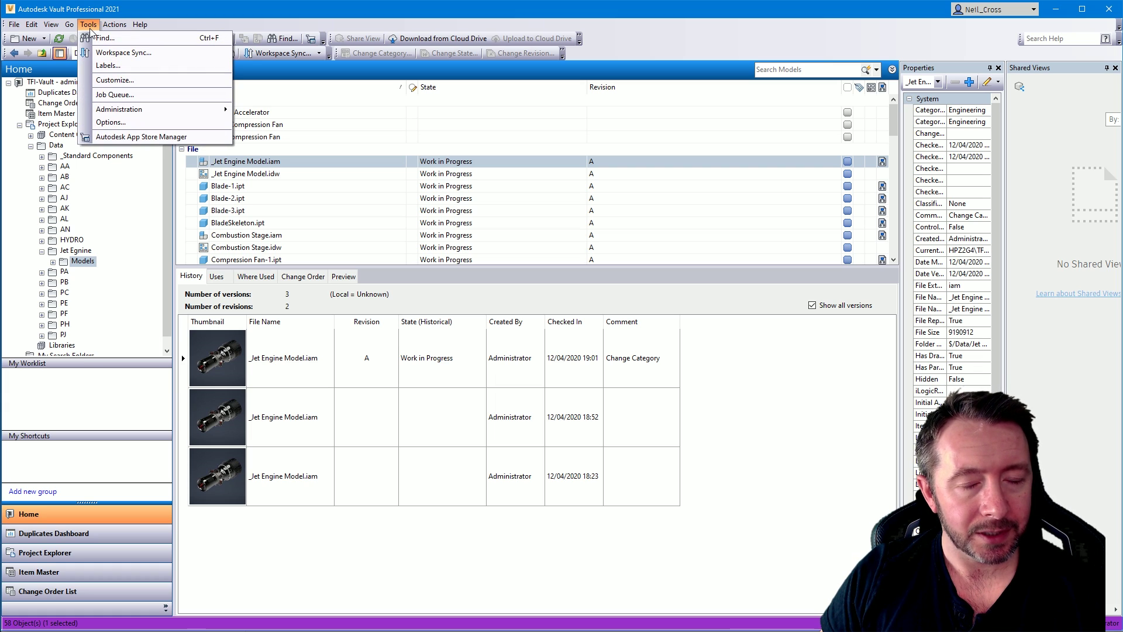
{"action": "mouse_move", "coordinate": [117, 109]}
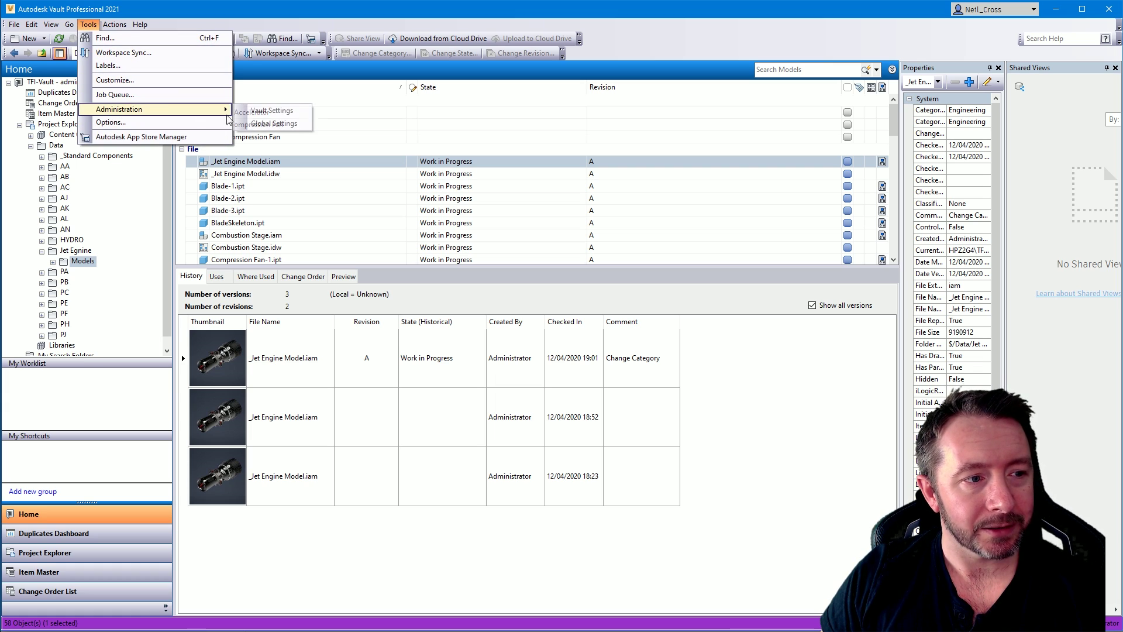
{"action": "left_click", "coordinate": [260, 109]}
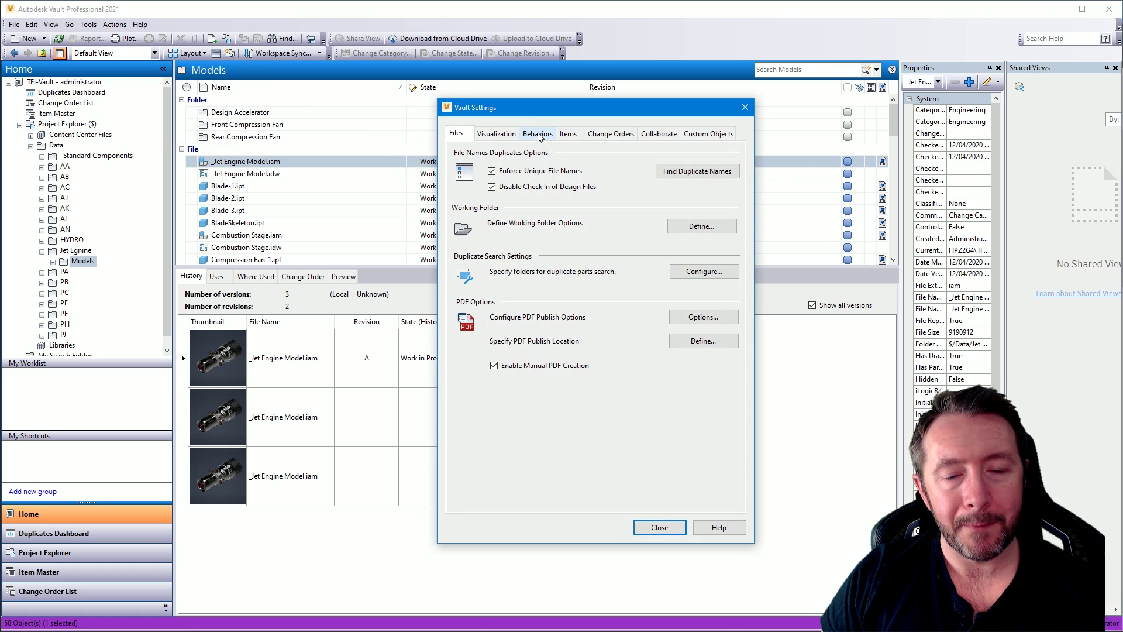
{"action": "left_click", "coordinate": [537, 134]}
{"action": "left_click", "coordinate": [703, 171]}
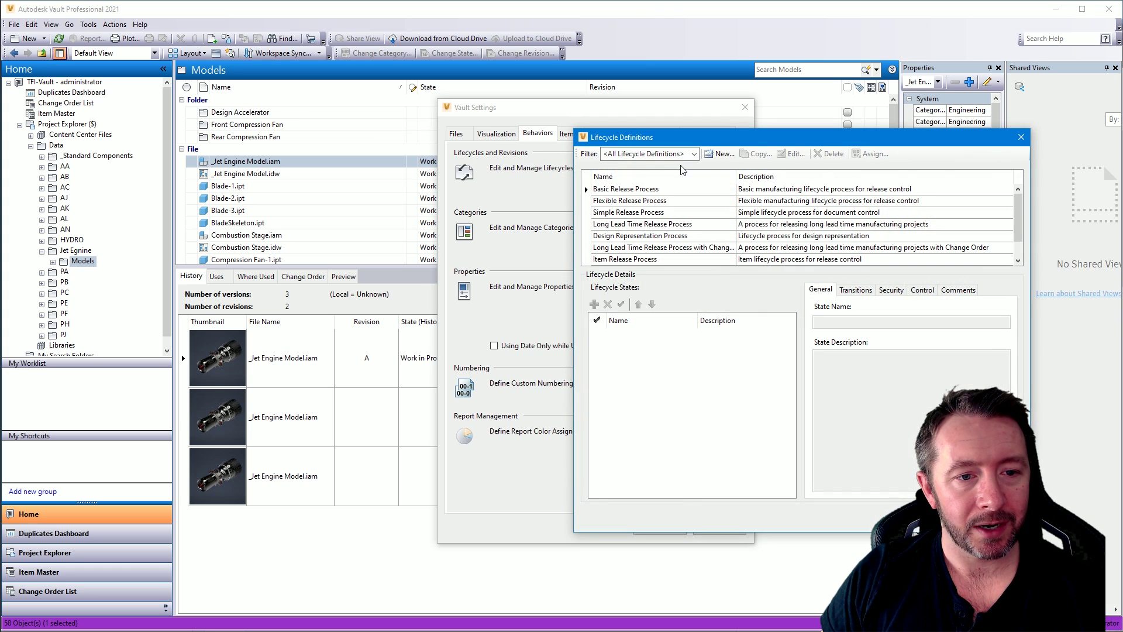
{"action": "left_click", "coordinate": [643, 200]}
{"action": "left_click", "coordinate": [794, 154]}
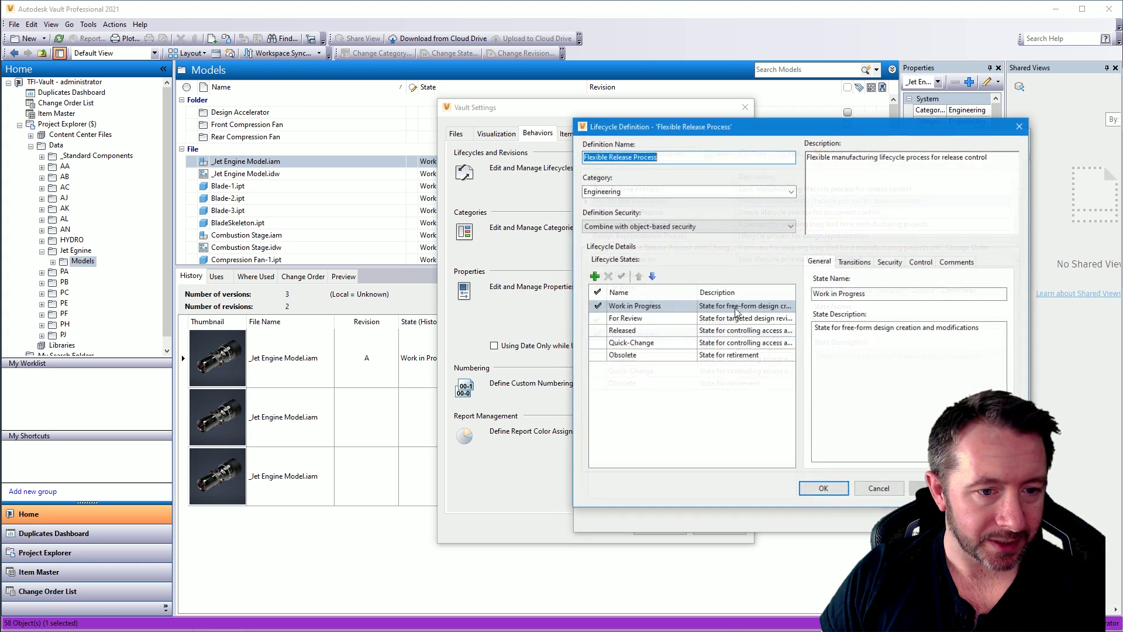
{"action": "left_click", "coordinate": [854, 262]}
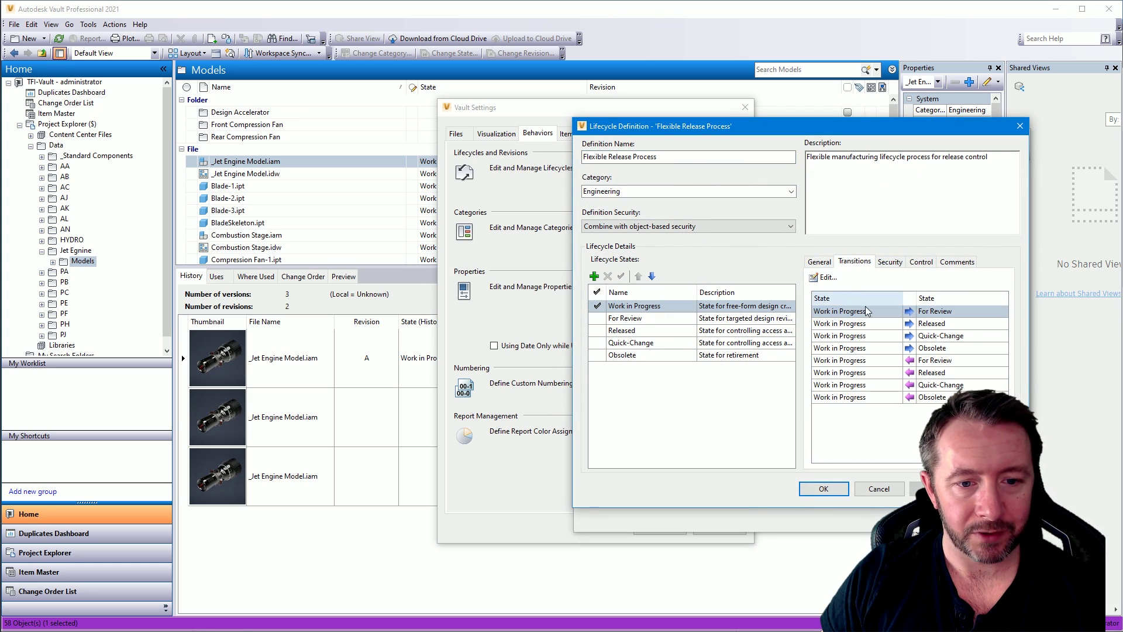
{"action": "left_click", "coordinate": [865, 309]}
{"action": "left_click", "coordinate": [826, 279]}
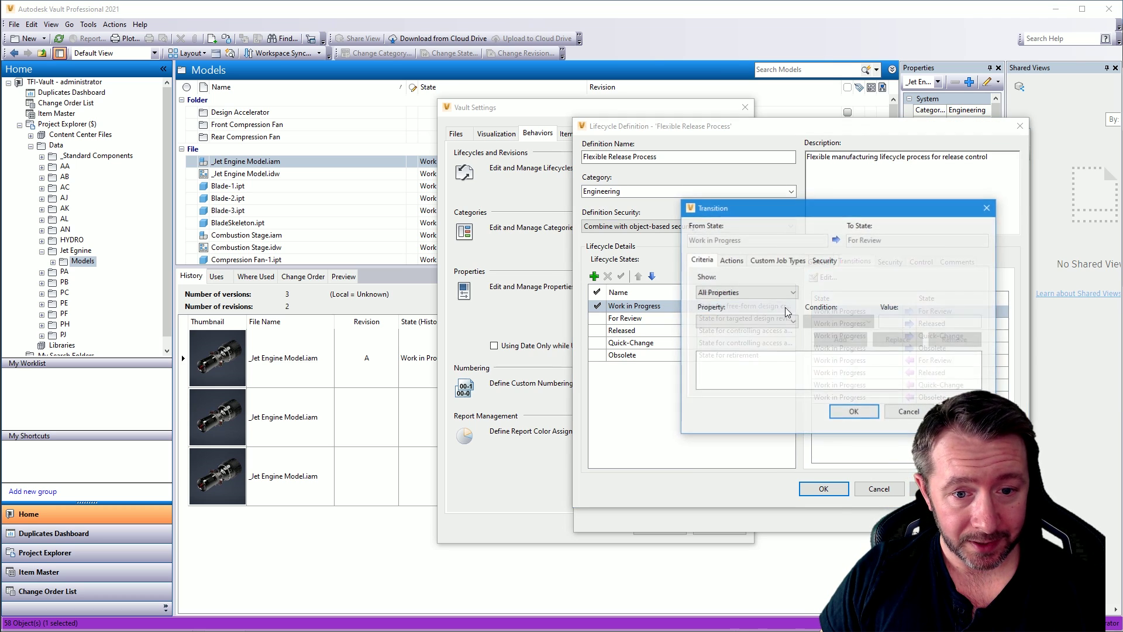
Add the criterion Revision contains Z to the transition, save the lifecycle definition and close the vault settings.
{"action": "left_click", "coordinate": [725, 321]}
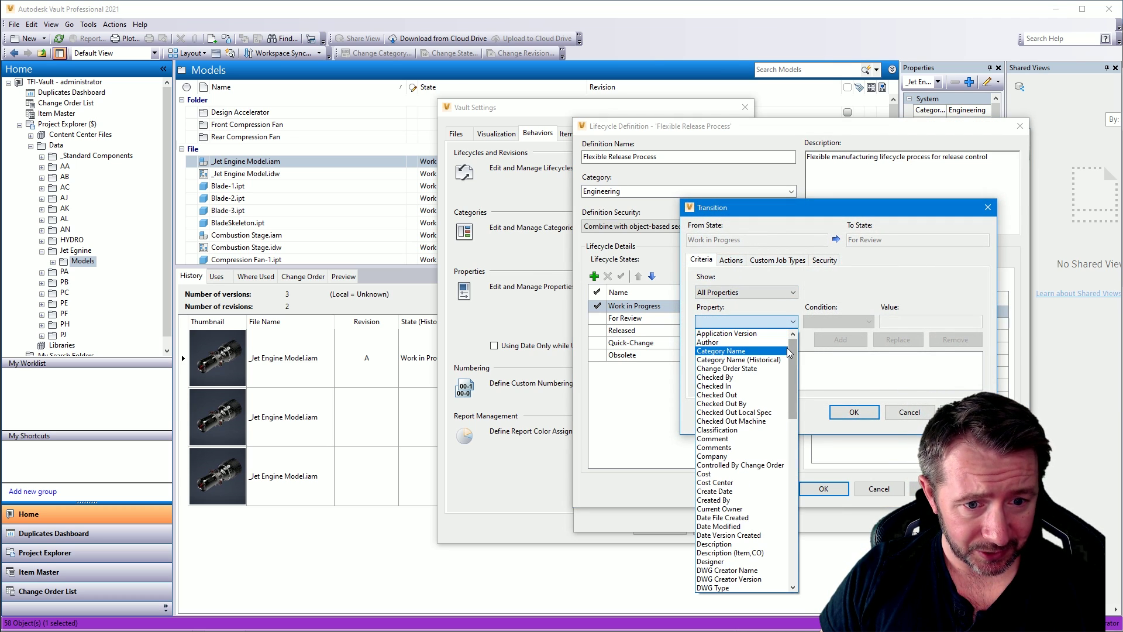
{"action": "left_click_drag", "start_coordinate": [792, 351], "coordinate": [795, 504]}
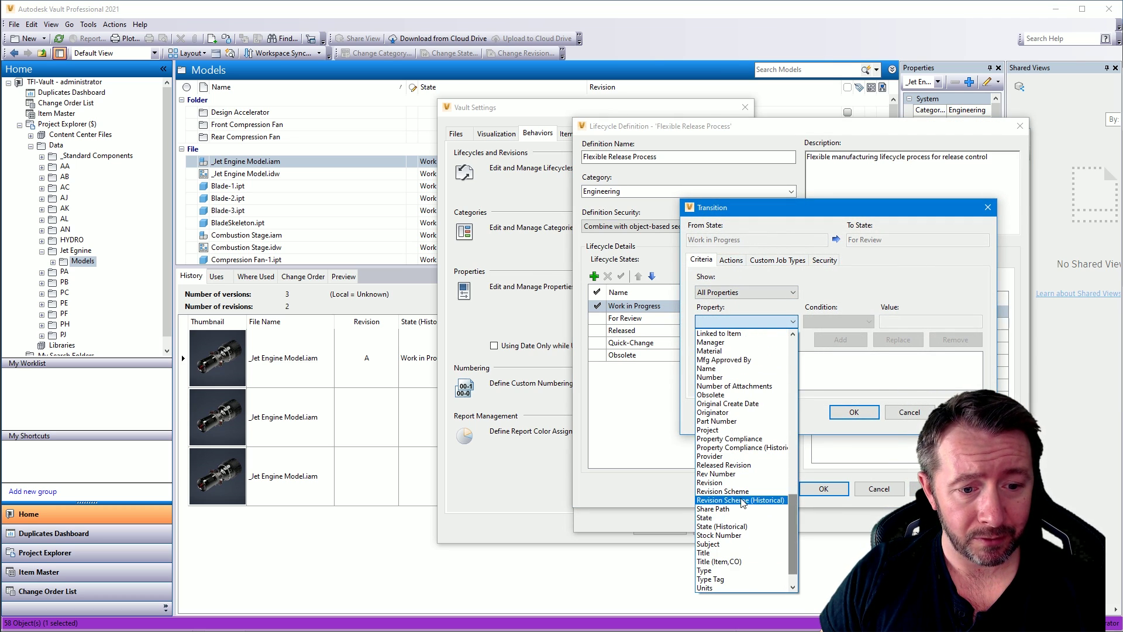
{"action": "left_click", "coordinate": [710, 482]}
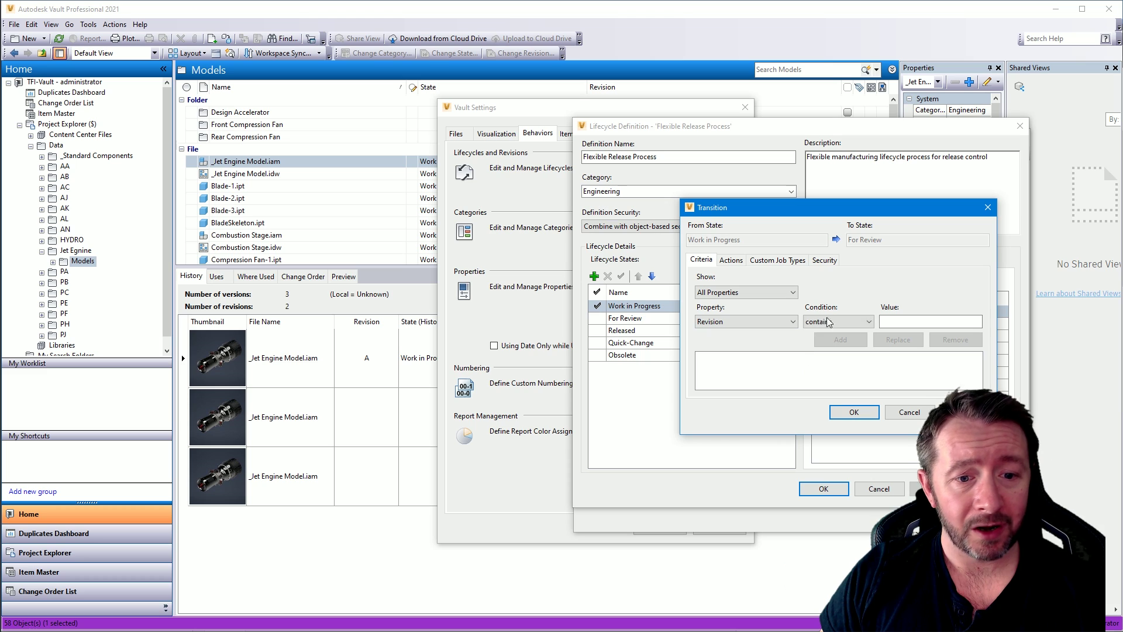
{"action": "left_click", "coordinate": [884, 322]}
{"action": "type", "text": "Z"}
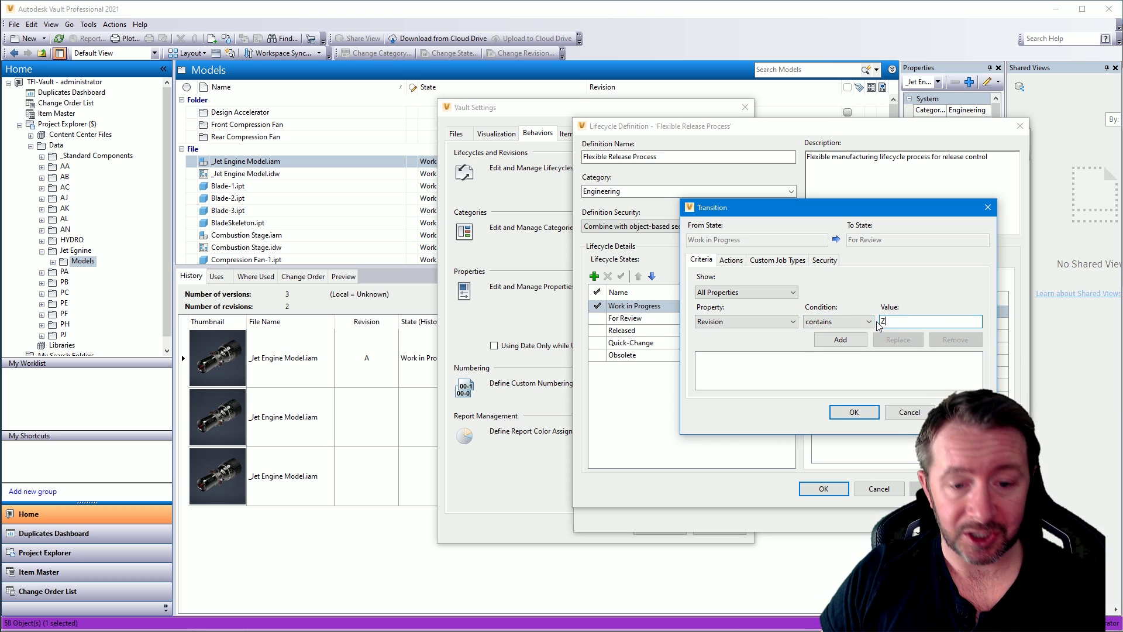
{"action": "left_click", "coordinate": [845, 340]}
{"action": "left_click", "coordinate": [851, 412]}
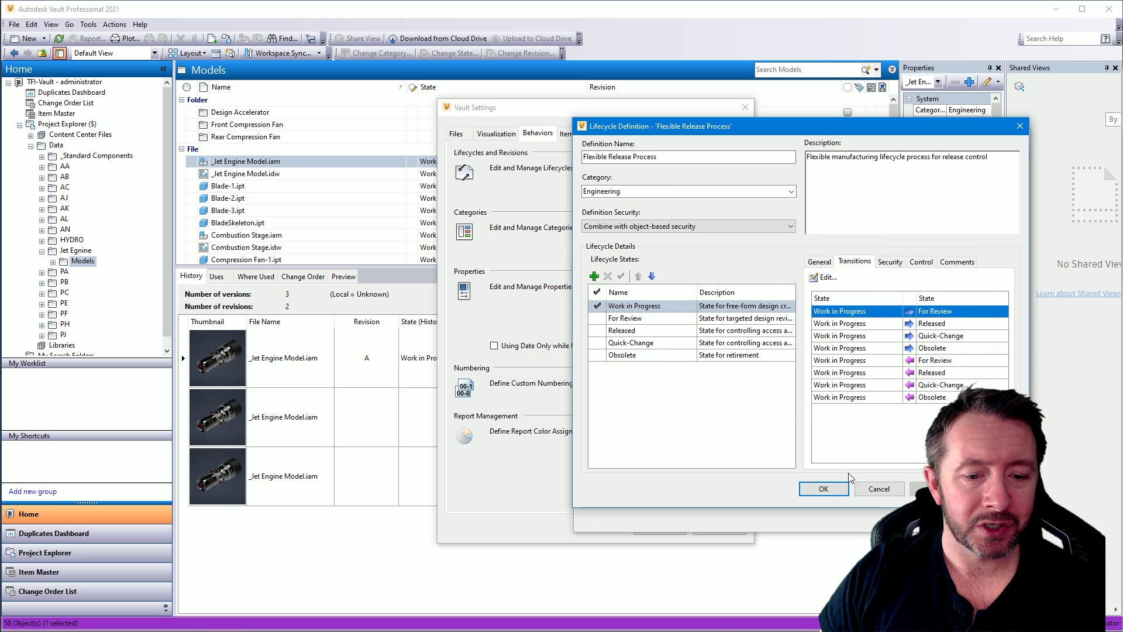
{"action": "left_click", "coordinate": [824, 488]}
{"action": "left_click", "coordinate": [936, 517]}
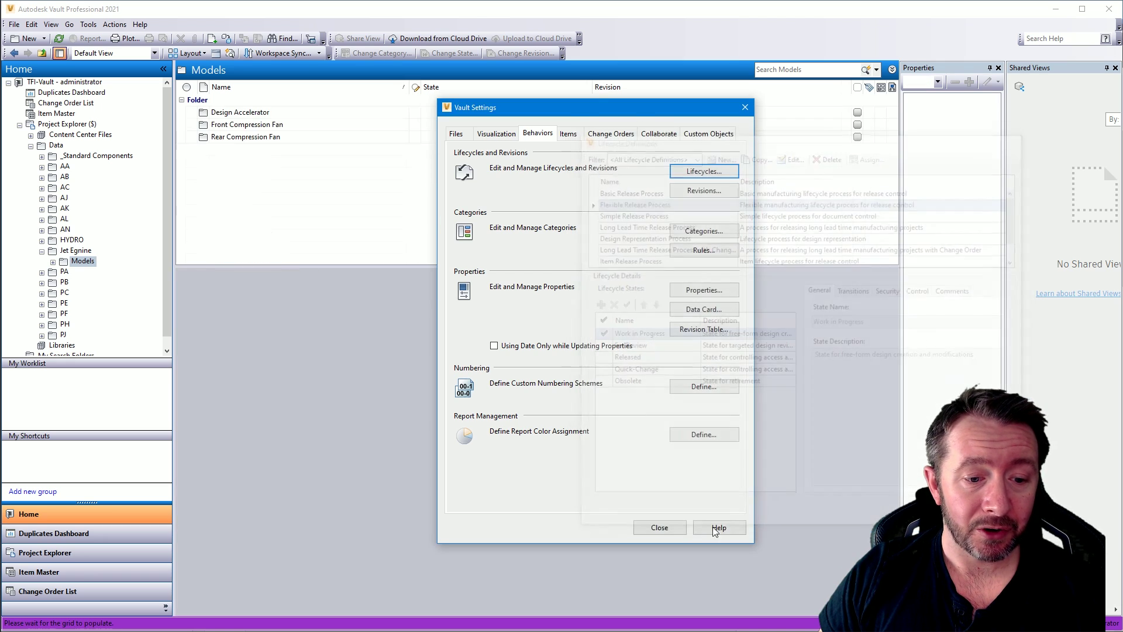
{"action": "left_click", "coordinate": [660, 528]}
Try to change the state of all files in the Models folder, from _Jet Engine Model.iam to Turbine Spacer-6.ipt, to For Review.
{"action": "left_click", "coordinate": [473, 165]}
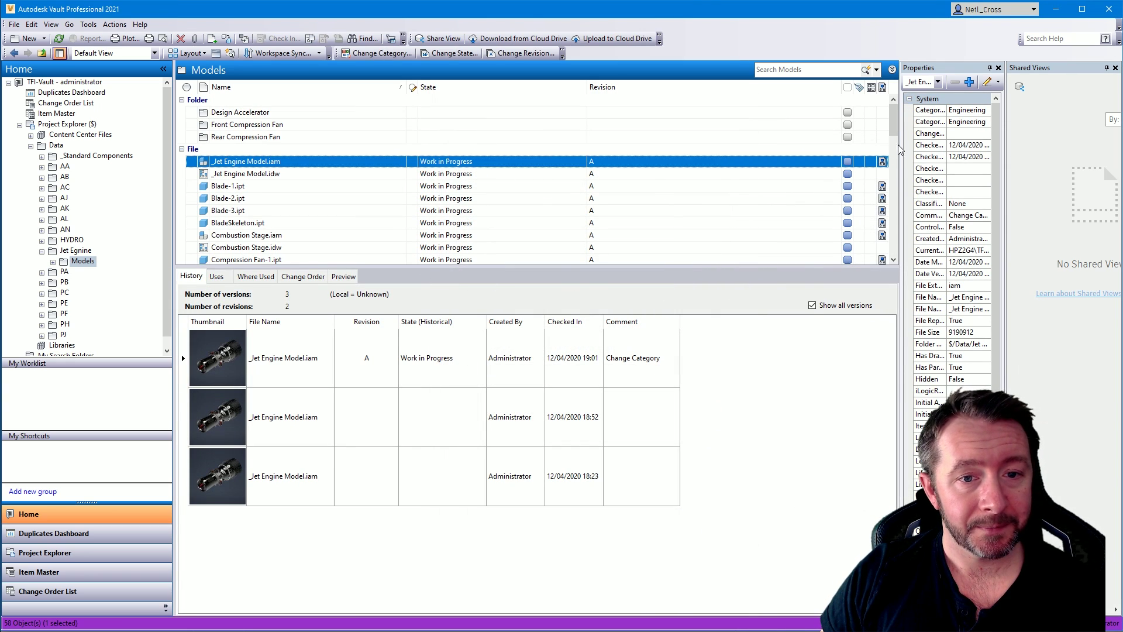
{"action": "left_click_drag", "start_coordinate": [895, 131], "coordinate": [895, 245]}
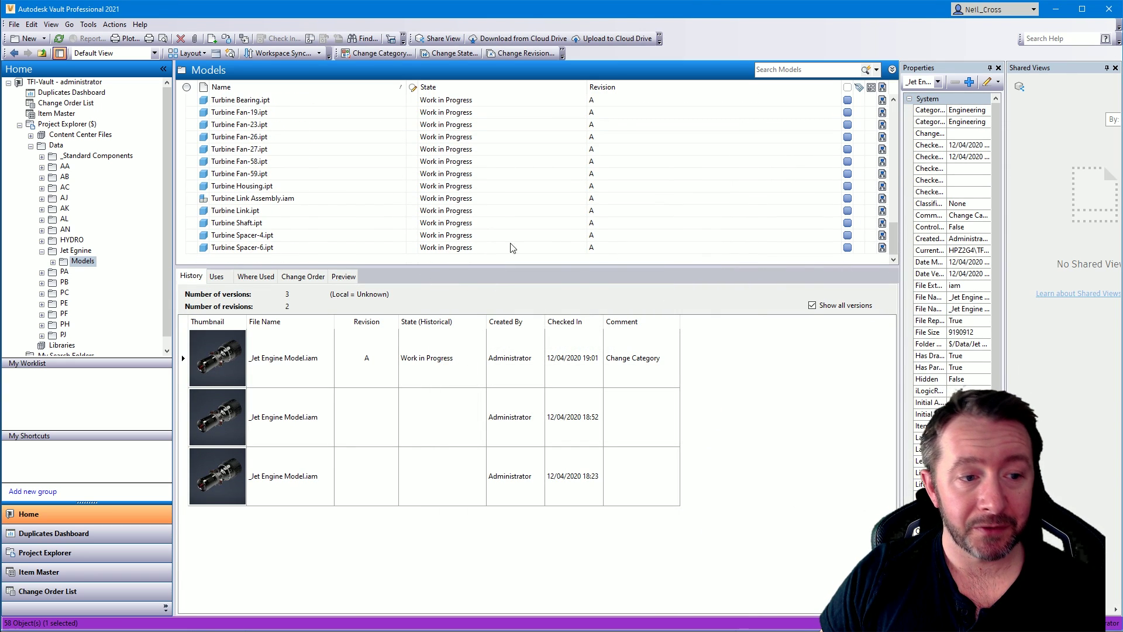
{"action": "left_click", "coordinate": [454, 248], "text": "shift"}
{"action": "left_click", "coordinate": [438, 53]}
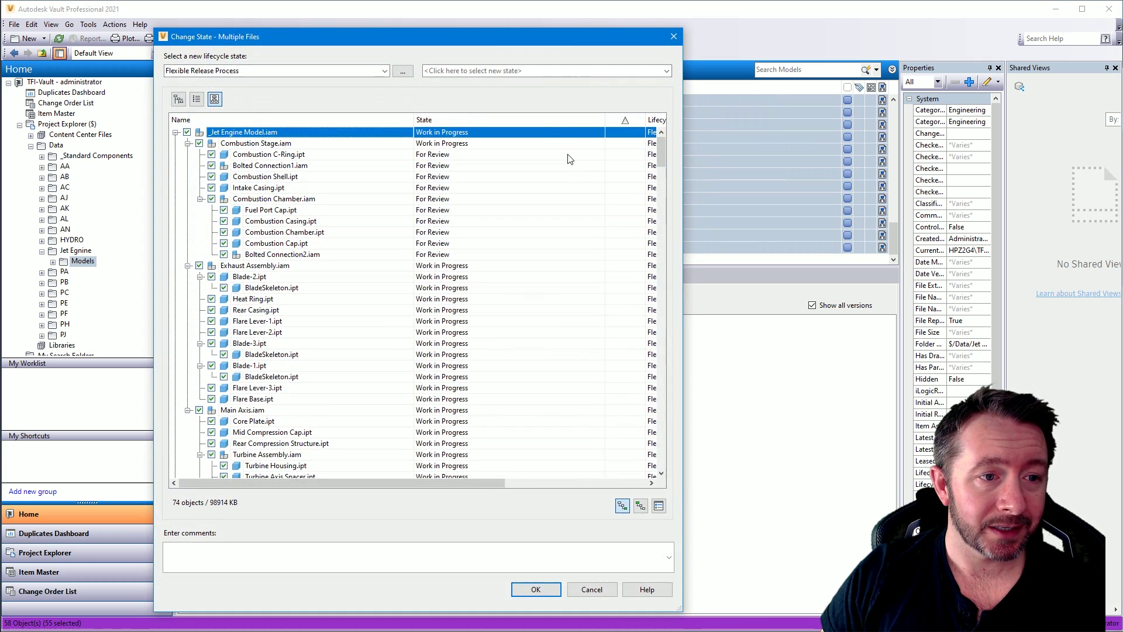
{"action": "left_click", "coordinate": [465, 71]}
{"action": "left_click", "coordinate": [456, 94]}
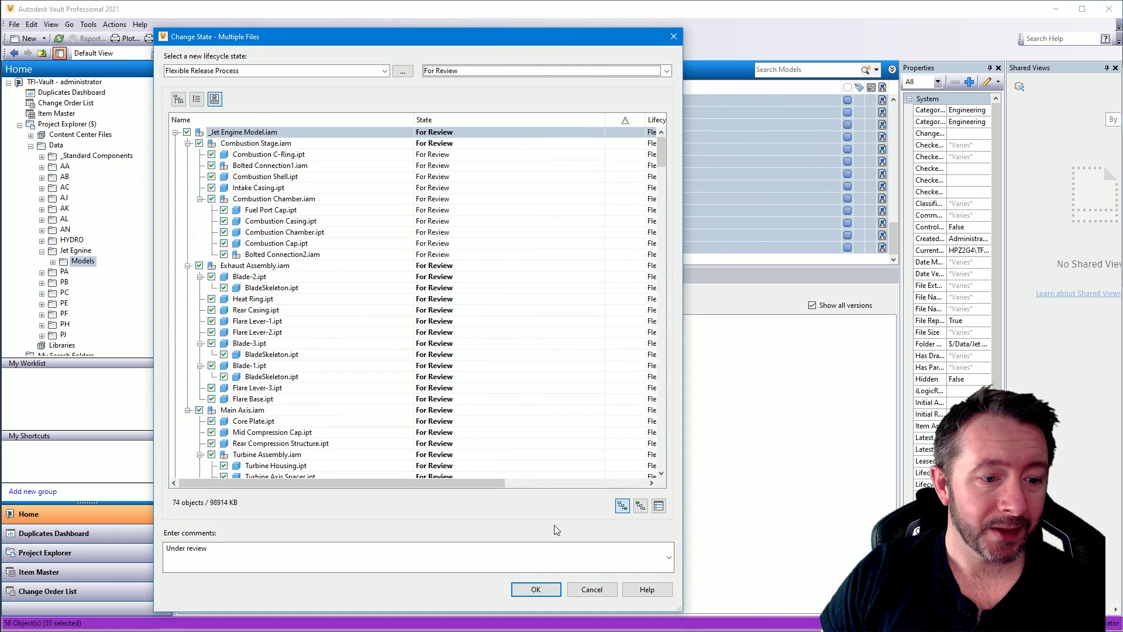
{"action": "left_click", "coordinate": [536, 589]}
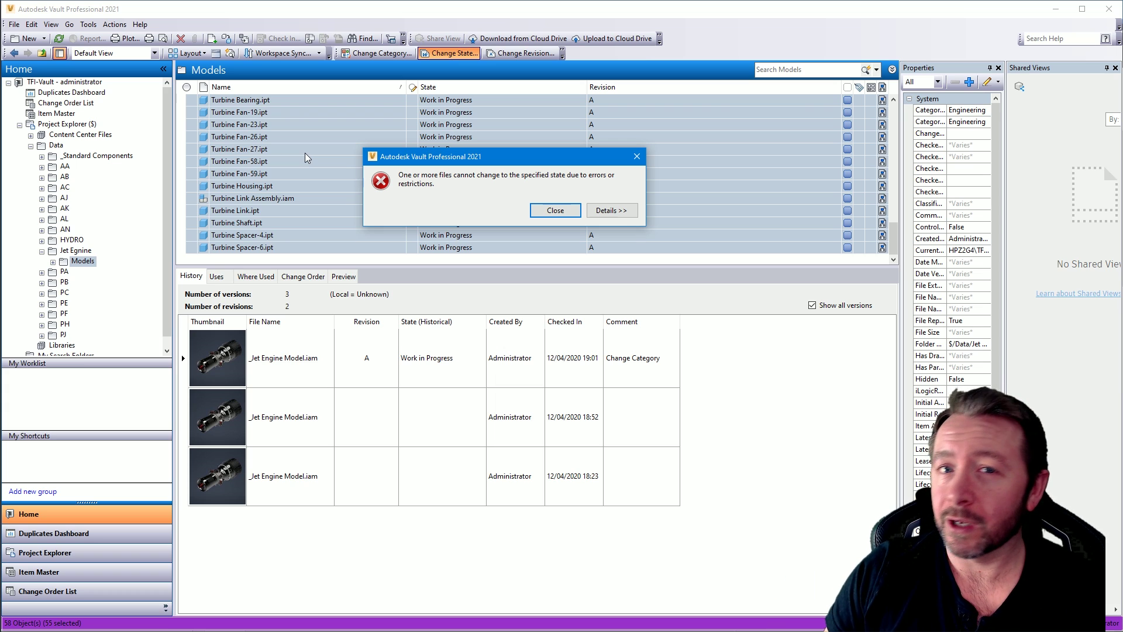
Expand the error details and enlarge and reposition the message window to examine each affected file's restriction.
{"action": "left_click", "coordinate": [613, 211]}
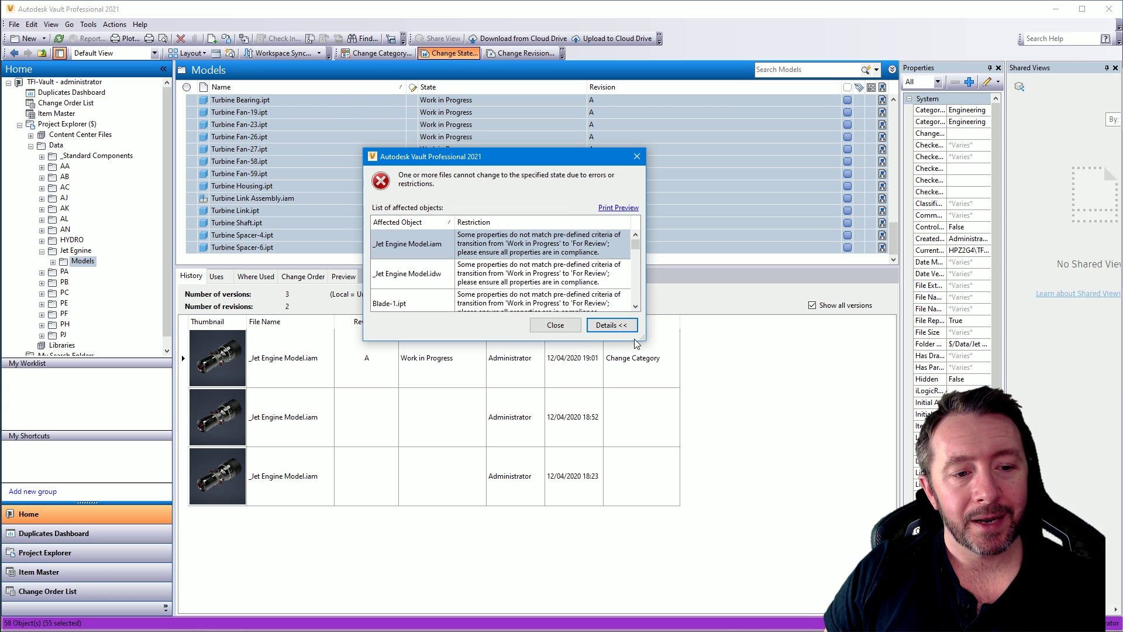
{"action": "left_click_drag", "start_coordinate": [640, 340], "coordinate": [1083, 387]}
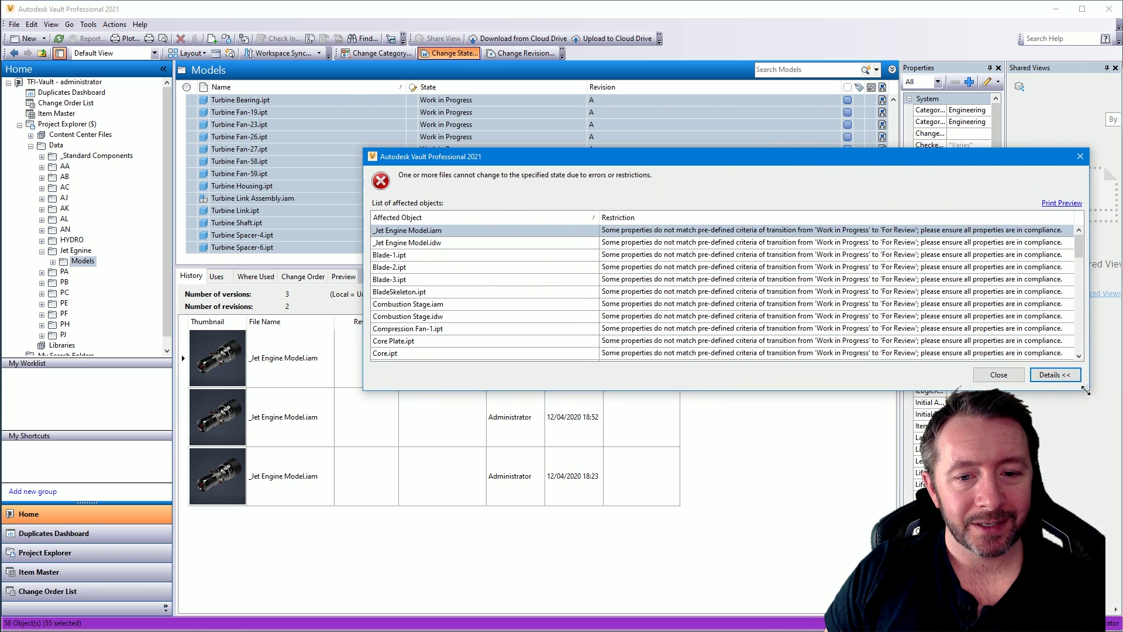
{"action": "left_click_drag", "start_coordinate": [521, 159], "coordinate": [283, 97]}
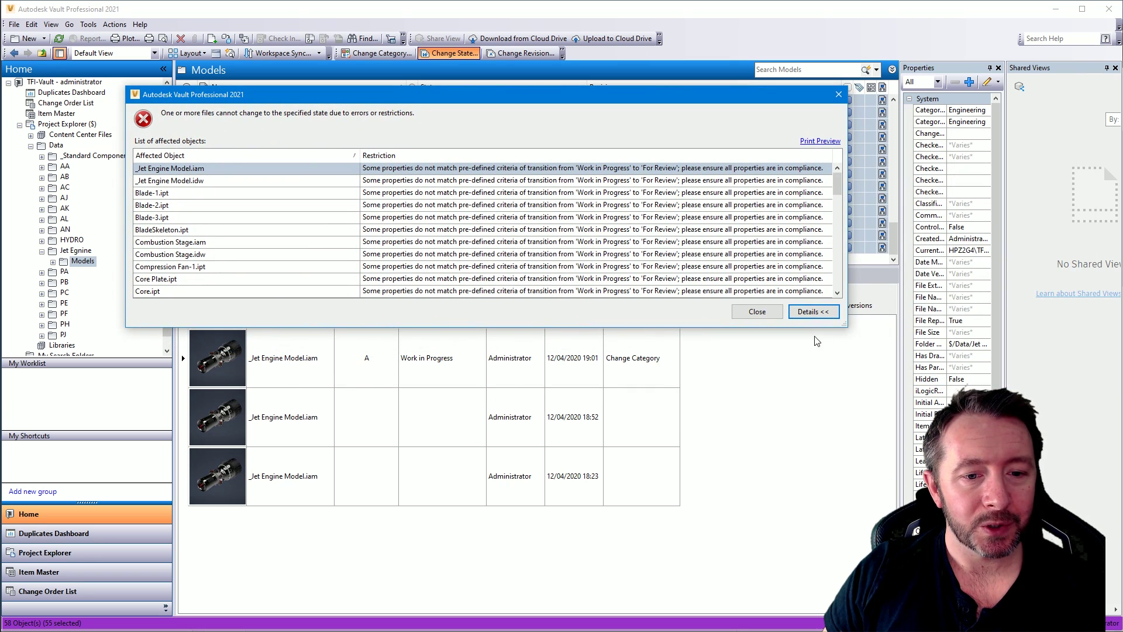
Enlarge the restriction message window, narrow its Affected Object column, review the full list of affected files and close the message.
{"action": "left_click_drag", "start_coordinate": [845, 324], "coordinate": [934, 510]}
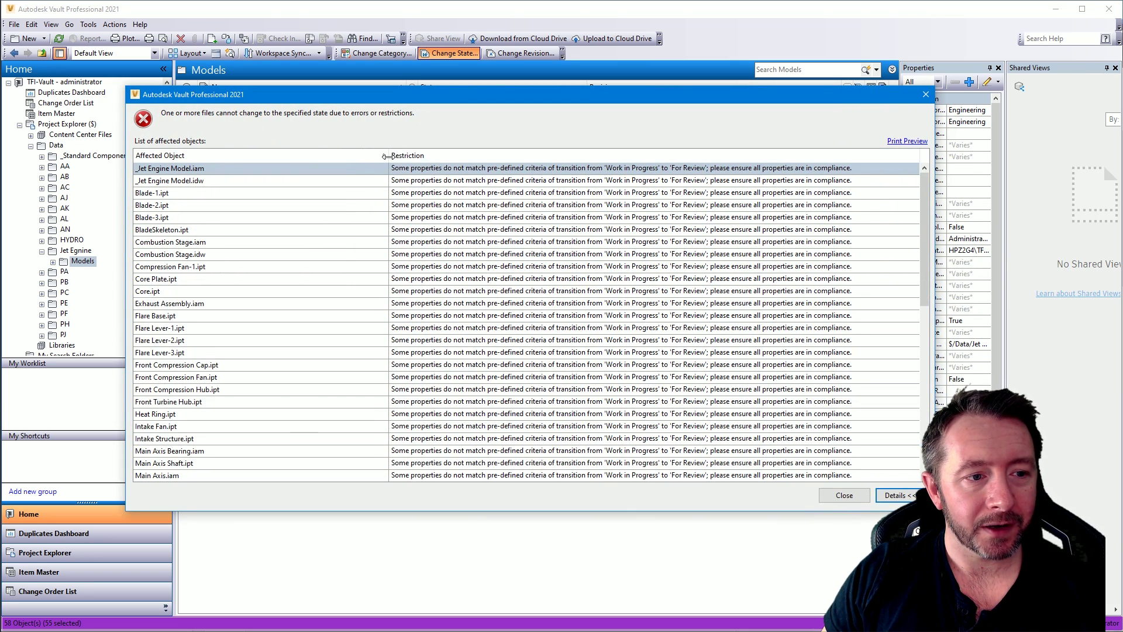
{"action": "left_click_drag", "start_coordinate": [264, 152], "coordinate": [243, 152]}
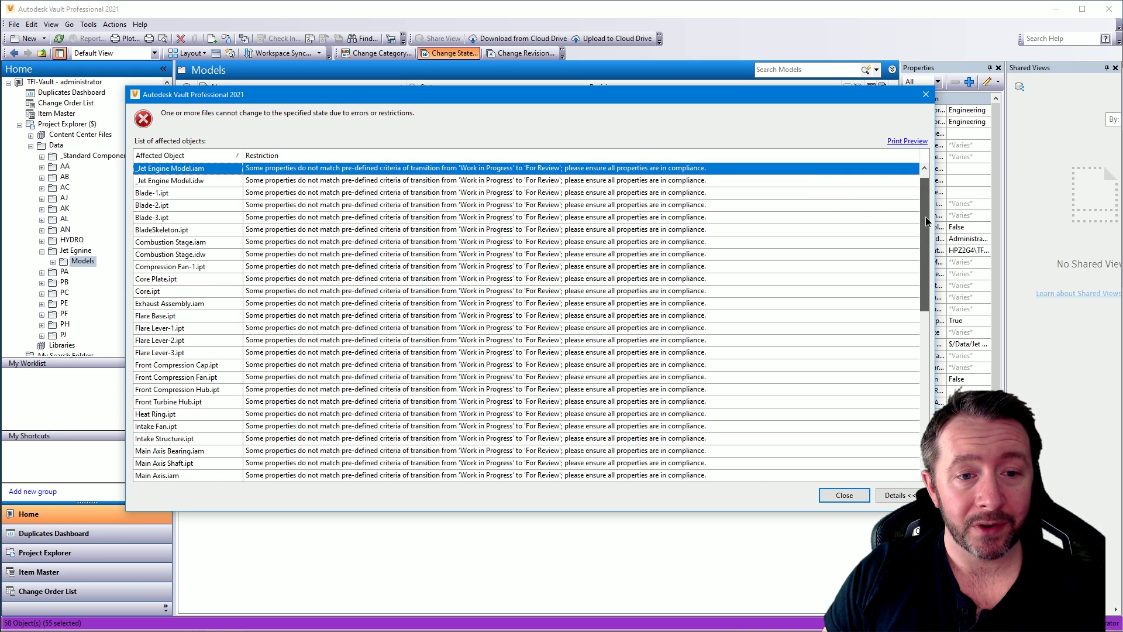
{"action": "mouse_move", "coordinate": [925, 217]}
{"action": "left_mouse_down"}
{"action": "mouse_move", "coordinate": [924, 398]}
{"action": "mouse_move", "coordinate": [922, 205]}
{"action": "left_mouse_up"}
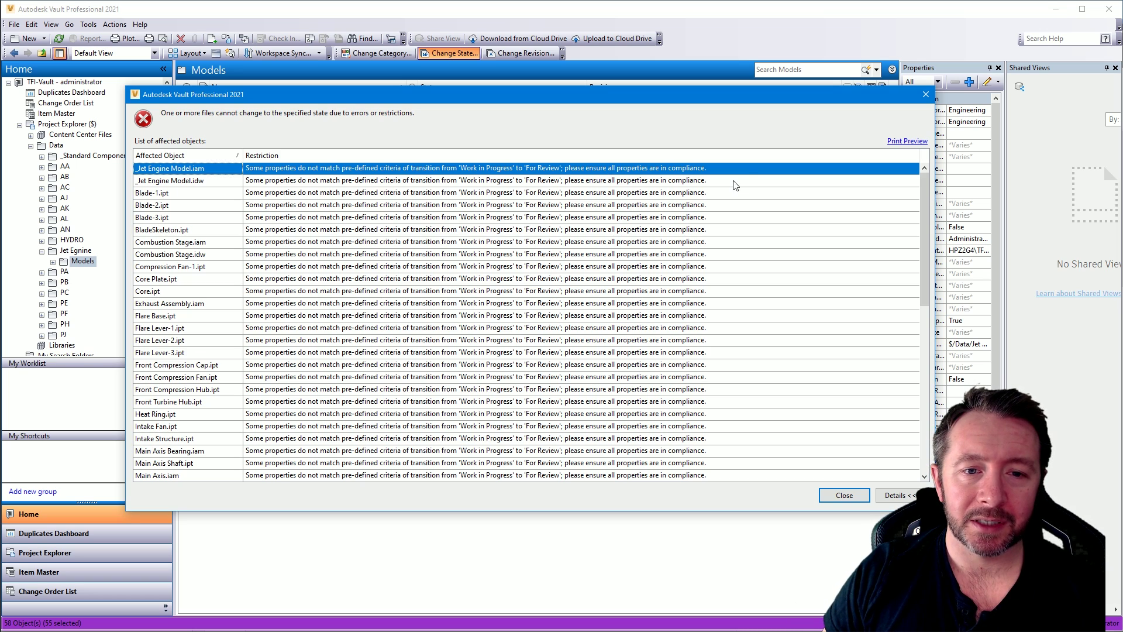
{"action": "left_click", "coordinate": [925, 94]}
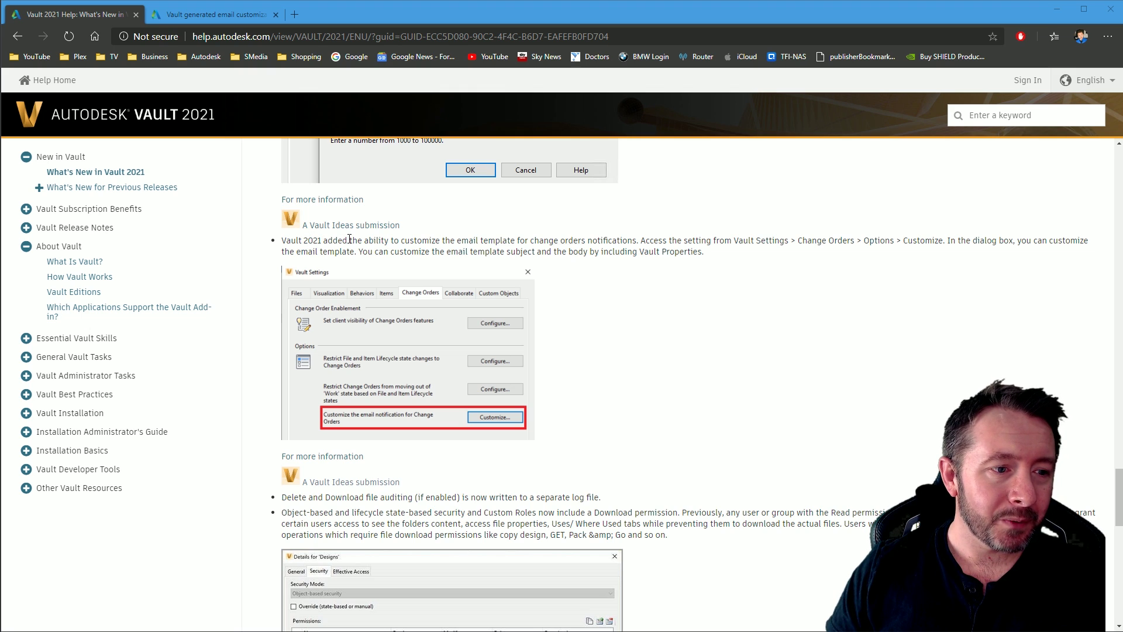
Read the Vault 2021 help entry in the browser about customizing the email template for change order notifications.
{"action": "left_click_drag", "start_coordinate": [483, 240], "coordinate": [773, 241]}
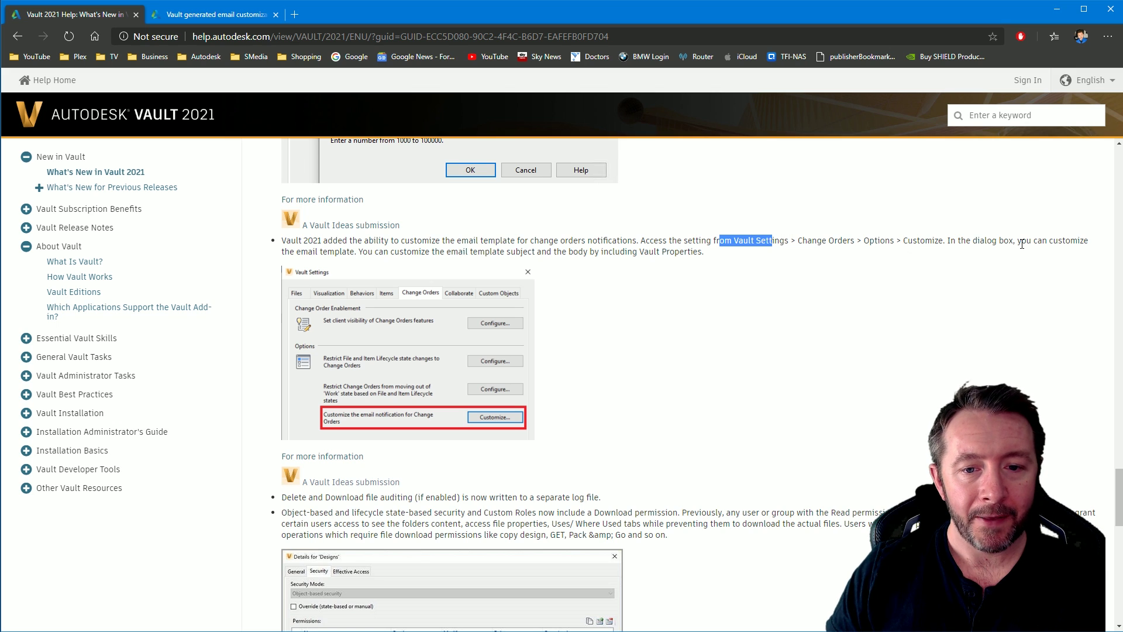
{"action": "left_click_drag", "start_coordinate": [367, 241], "coordinate": [673, 250]}
{"action": "left_click", "coordinate": [674, 250]}
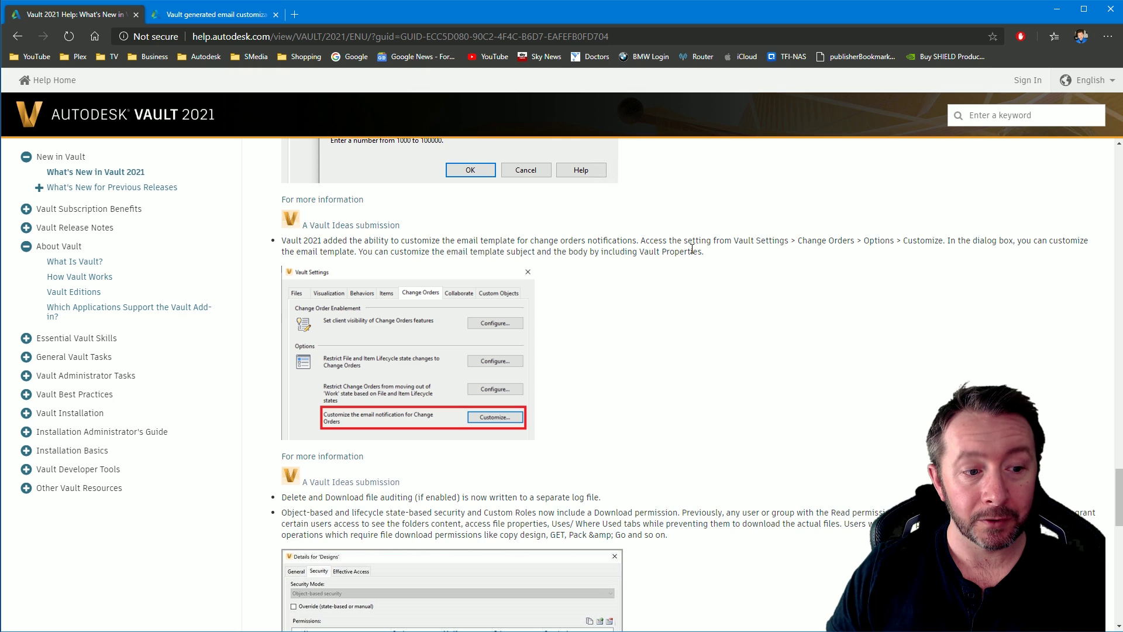
Read the Vault generated email customization forum idea, examining its title, posting date and description.
{"action": "left_click", "coordinate": [230, 17]}
{"action": "left_click_drag", "start_coordinate": [195, 290], "coordinate": [521, 292]}
{"action": "left_click_drag", "start_coordinate": [564, 417], "coordinate": [605, 418]}
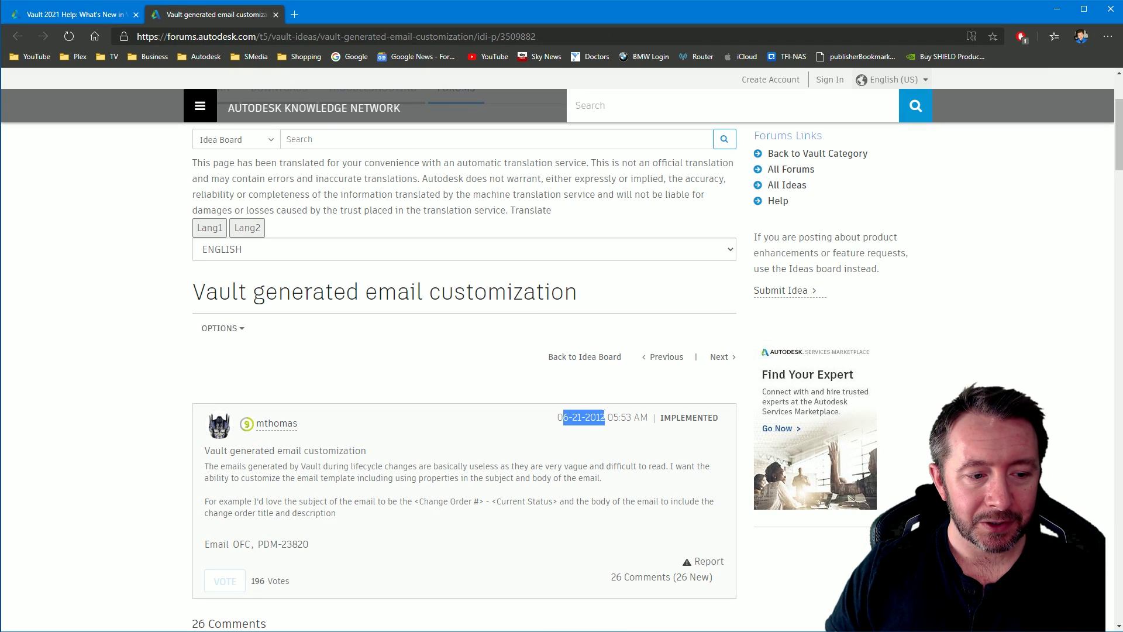
{"action": "left_click", "coordinate": [569, 458]}
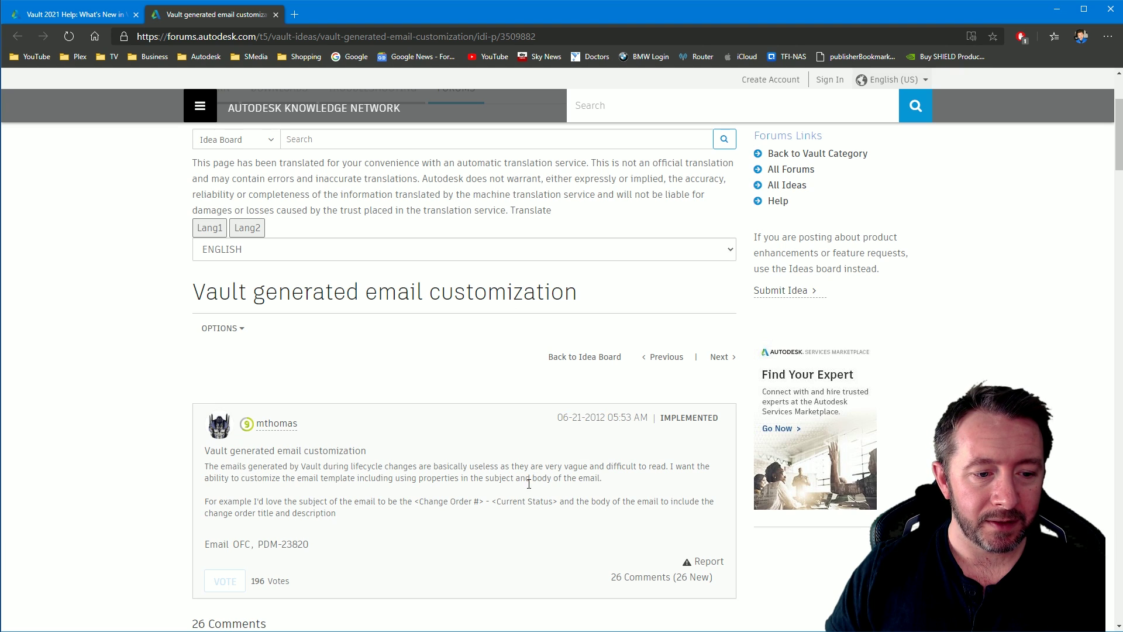
{"action": "left_click_drag", "start_coordinate": [366, 514], "coordinate": [209, 453]}
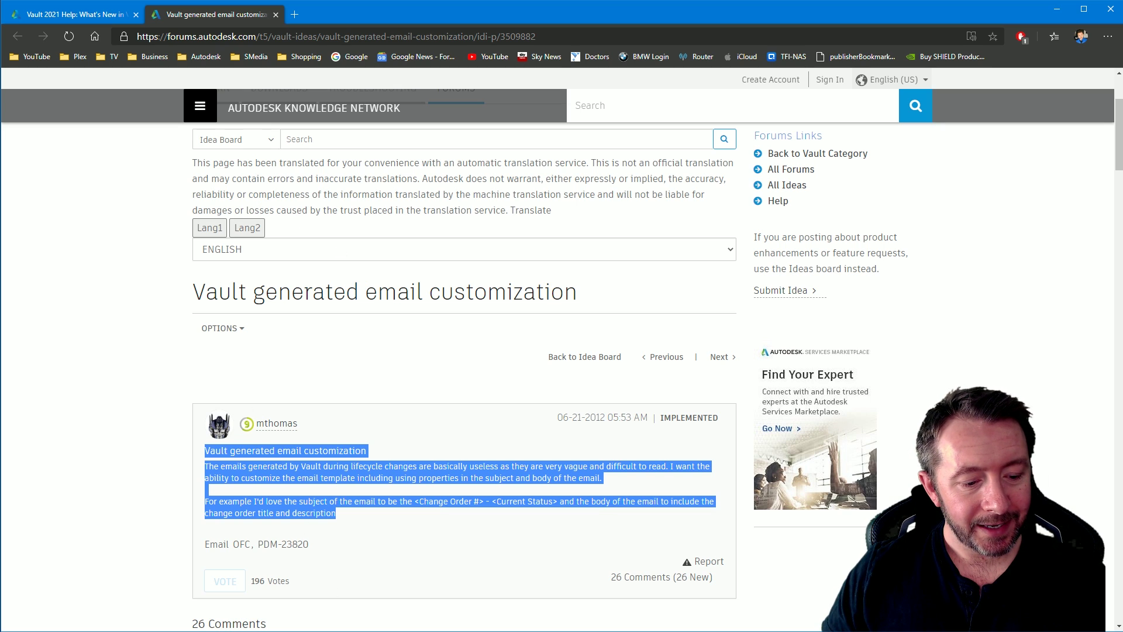
Switch to Vault, open the email notification customization for Change Orders in the vault settings and reposition its template window.
{"action": "key", "text": "alt+Tab"}
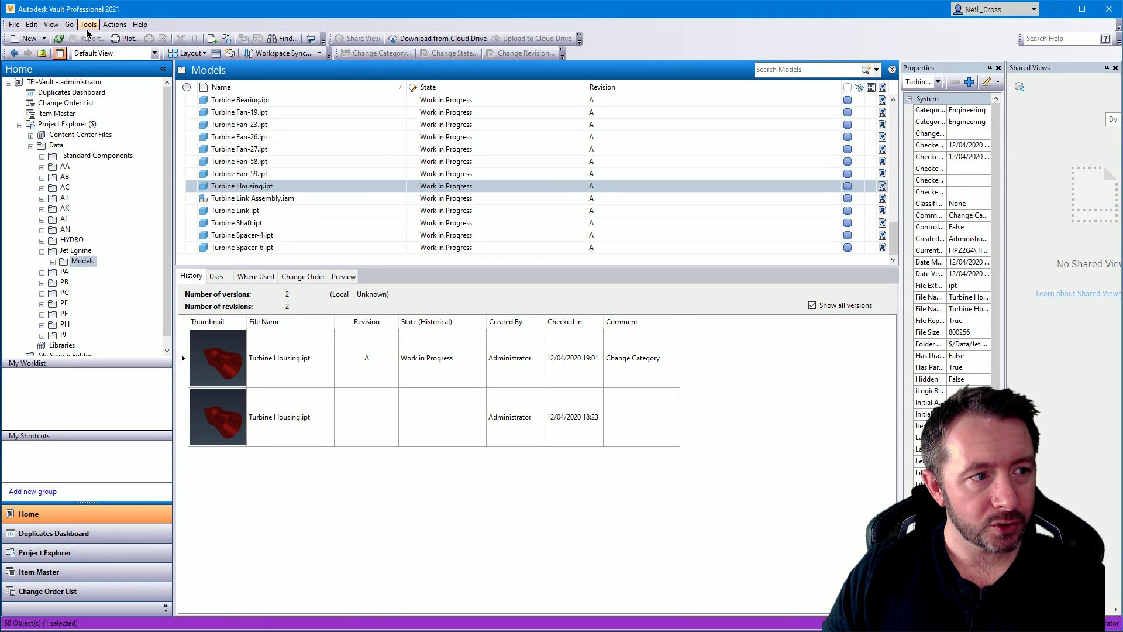
{"action": "left_click", "coordinate": [87, 24]}
{"action": "mouse_move", "coordinate": [146, 110]}
{"action": "left_click", "coordinate": [258, 109]}
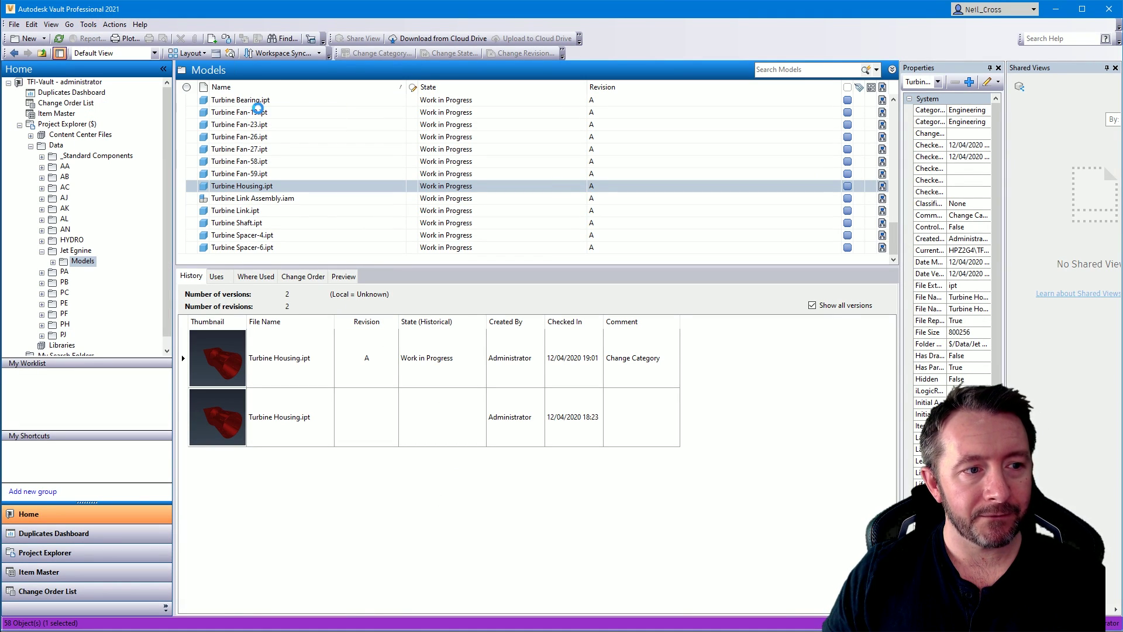
{"action": "left_click", "coordinate": [611, 133]}
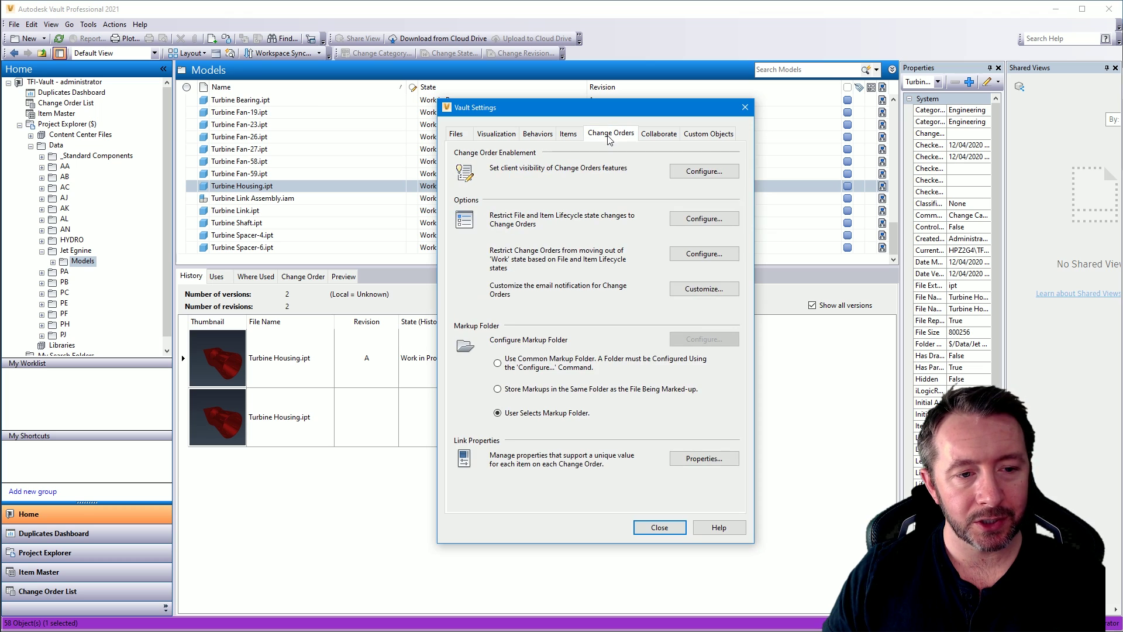
{"action": "left_click", "coordinate": [687, 287]}
{"action": "left_click_drag", "start_coordinate": [413, 178], "coordinate": [665, 190]}
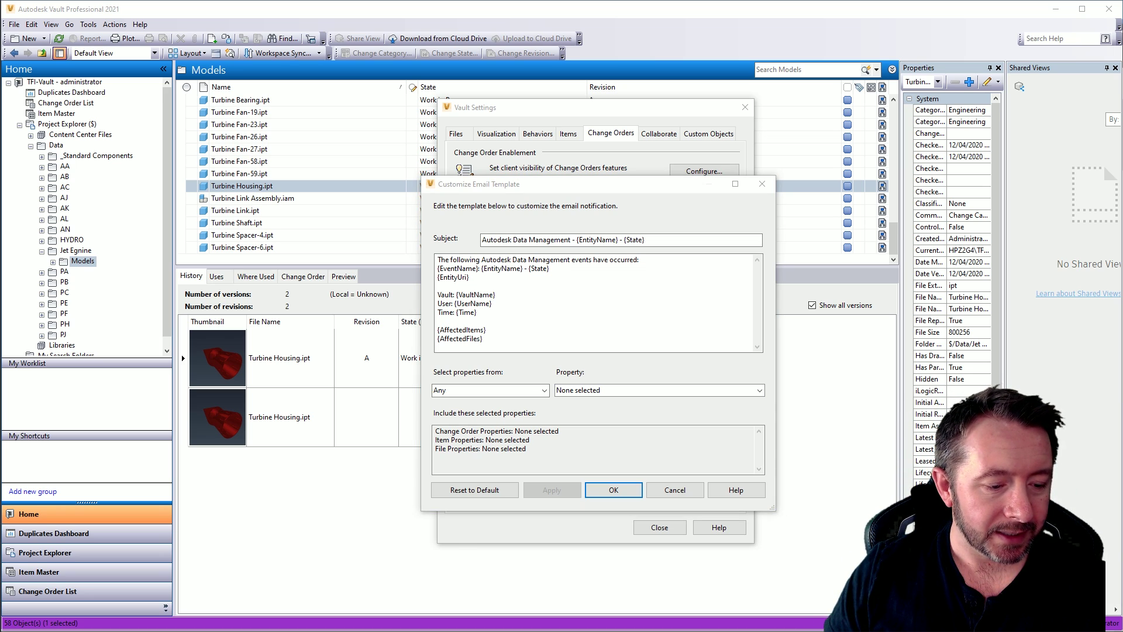
Switch to Outlook and examine the plain-text ECO review email and the formatted ECO Status Change email, putting both messages away.
{"action": "key", "text": "alt+Tab"}
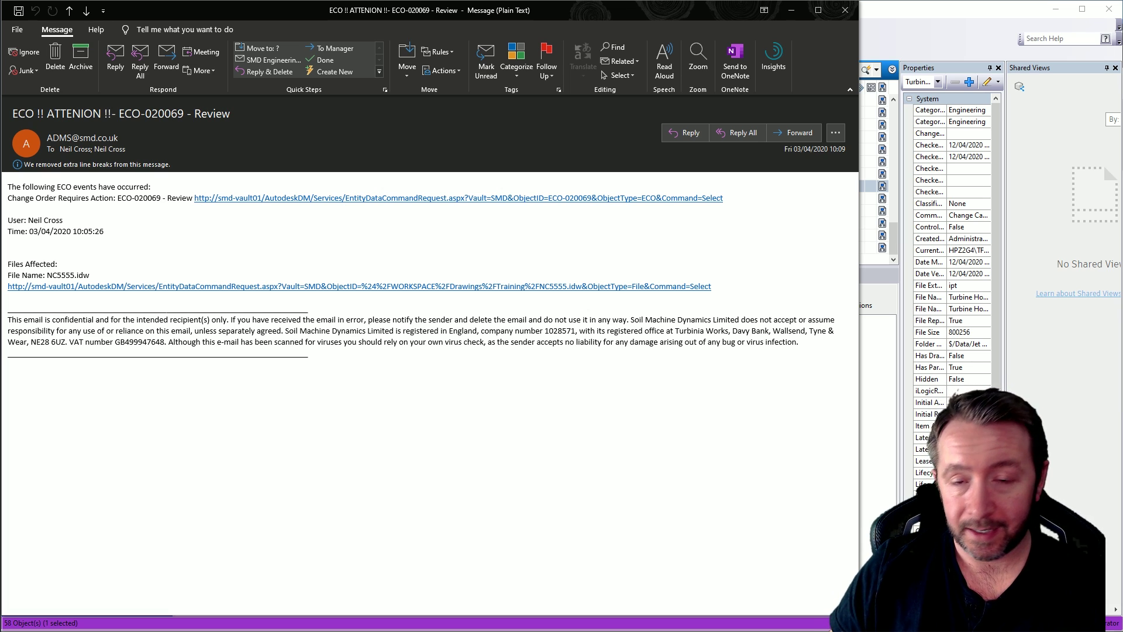
{"action": "key", "text": "alt+Tab"}
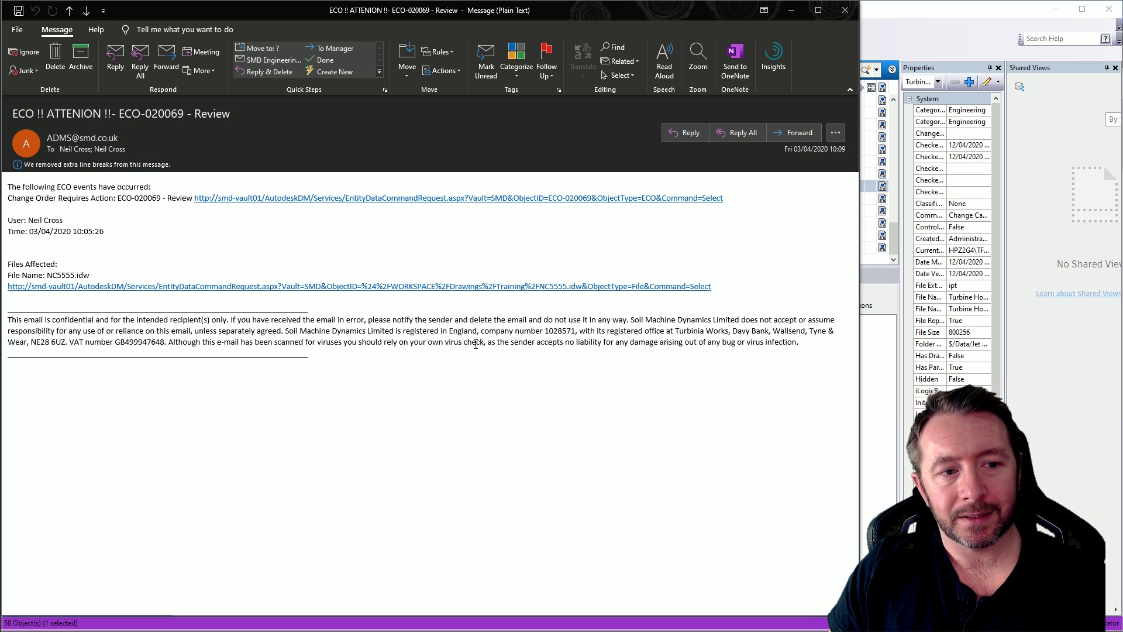
{"action": "left_click", "coordinate": [791, 12]}
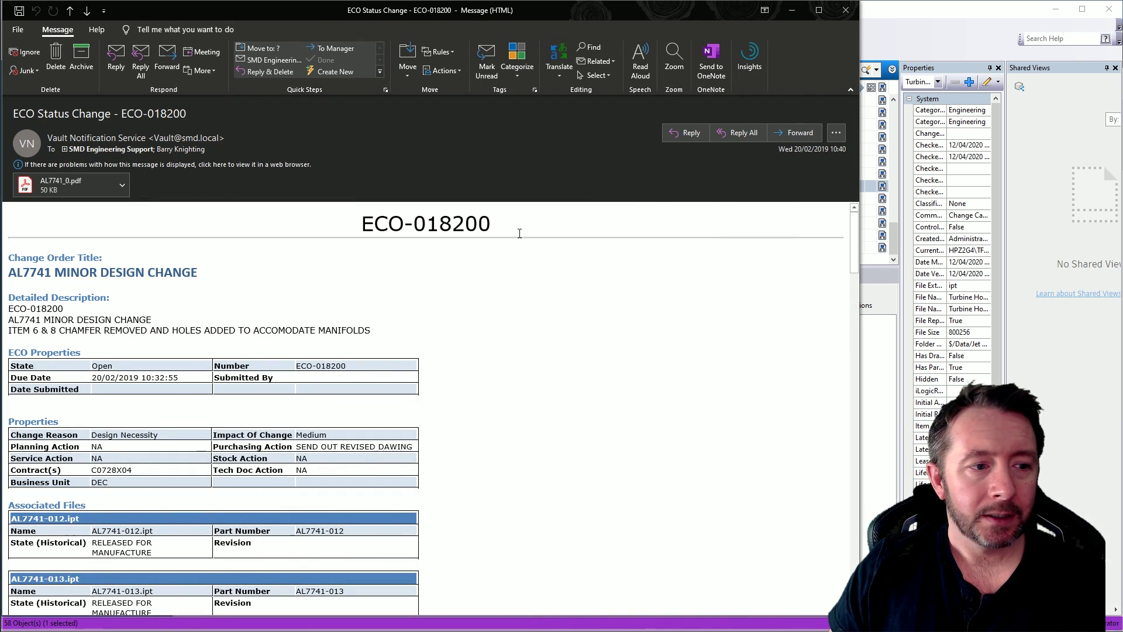
{"action": "scroll", "coordinate": [538, 235], "scroll_direction": "down", "scroll_amount": 1}
{"action": "scroll", "coordinate": [470, 503], "scroll_direction": "up", "scroll_amount": 1}
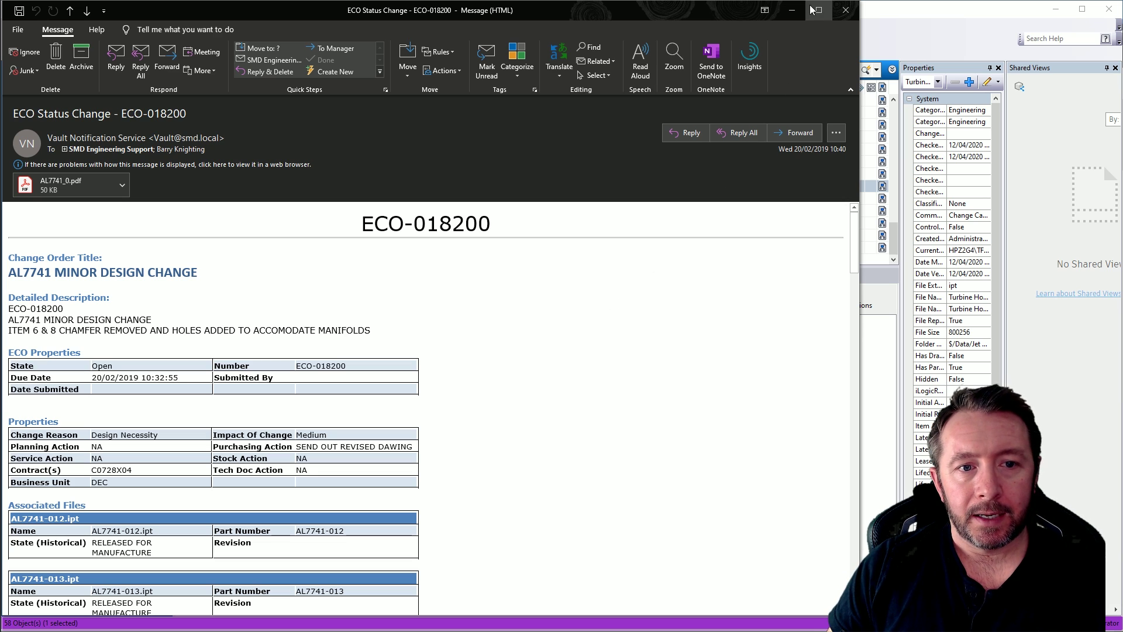
{"action": "left_click", "coordinate": [835, 14]}
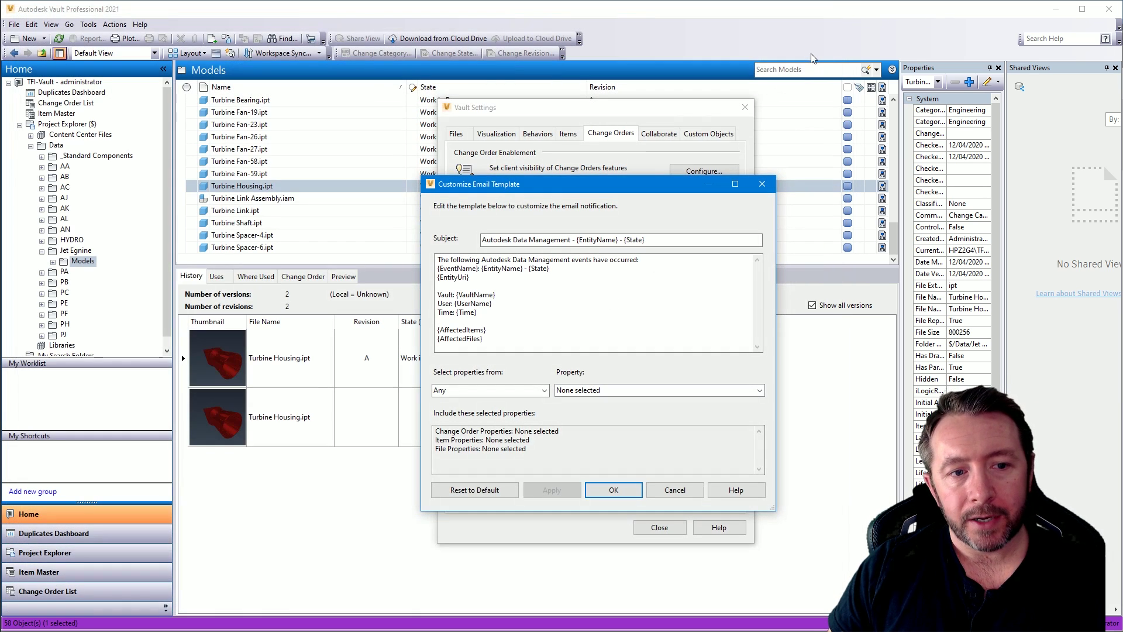
Close the email template and vault settings windows without changes and widen the Properties panel slightly.
{"action": "left_click", "coordinate": [758, 182]}
{"action": "left_click_drag", "start_coordinate": [672, 107], "coordinate": [543, 95]}
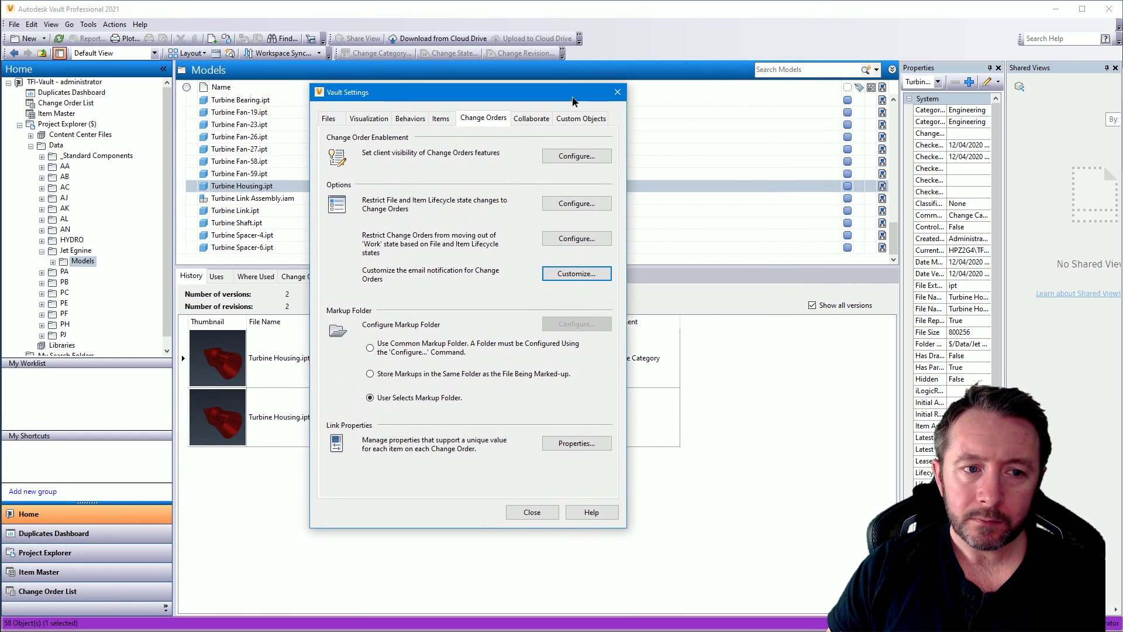
{"action": "left_click", "coordinate": [616, 101]}
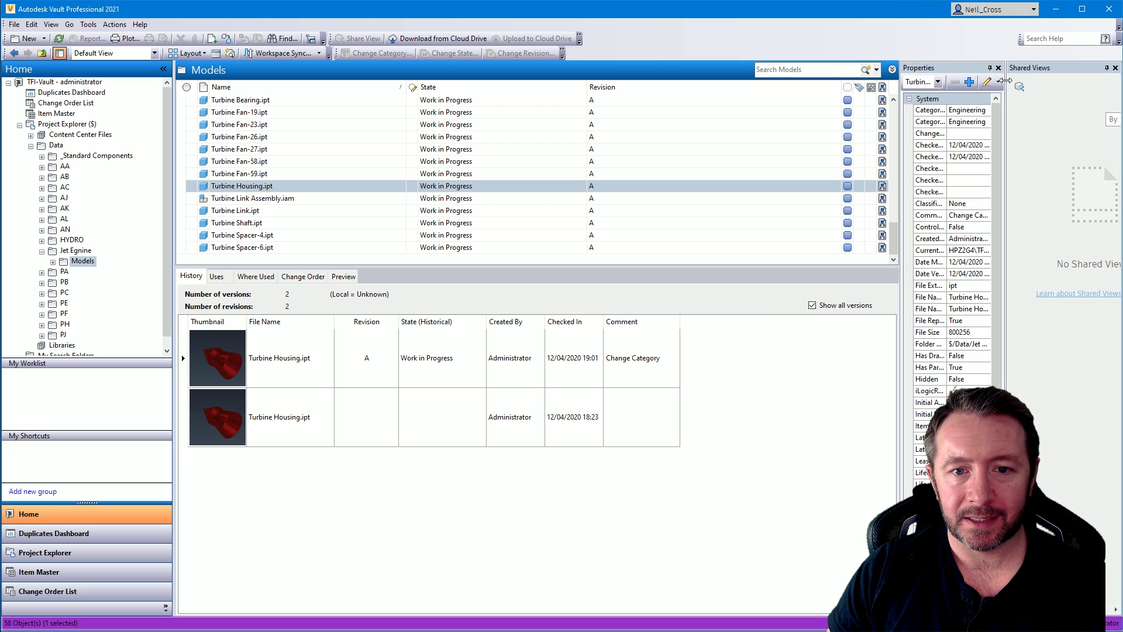
{"action": "mouse_move", "coordinate": [1005, 80]}
{"action": "left_mouse_down"}
{"action": "mouse_move", "coordinate": [1025, 82]}
{"action": "mouse_move", "coordinate": [1015, 82]}
{"action": "left_mouse_up"}
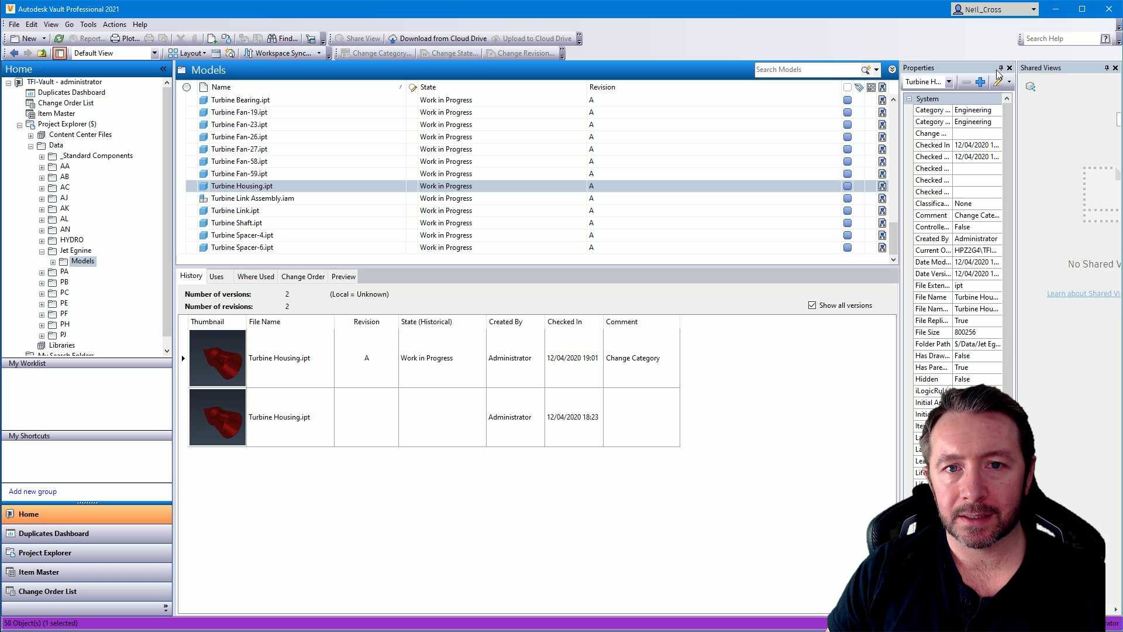